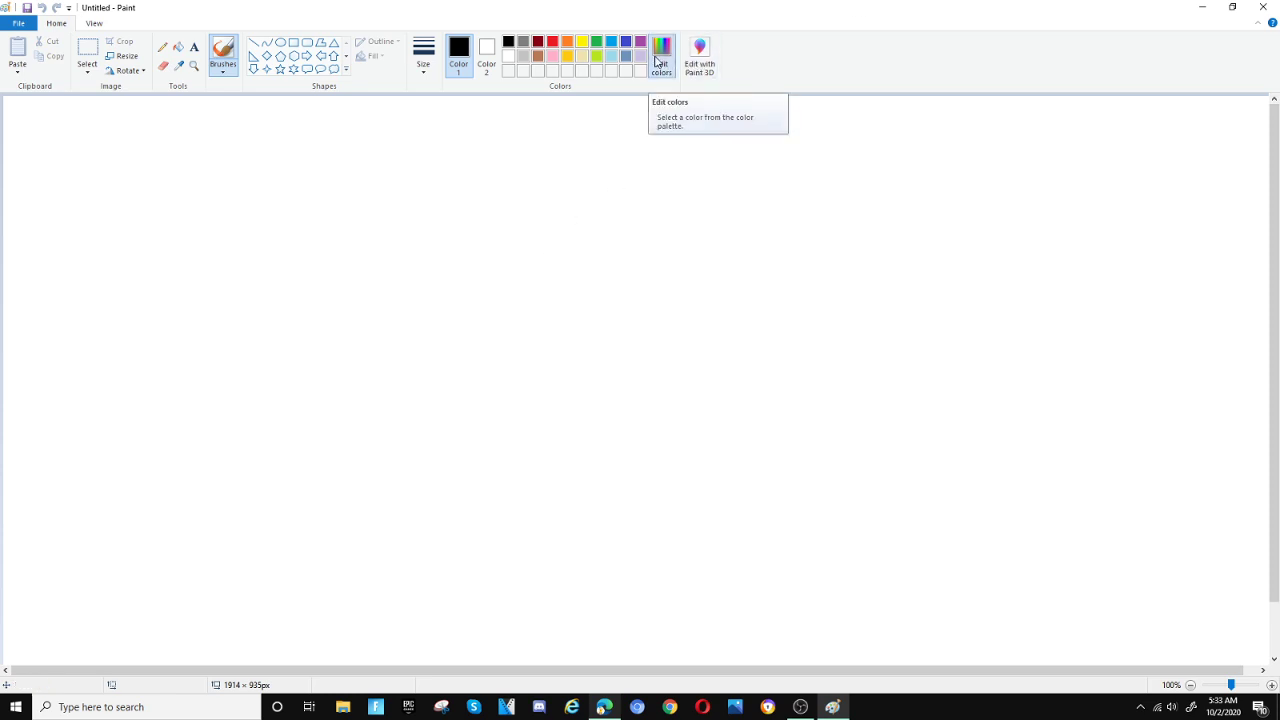
Step: Mix a pale skin tone with red 250, green 235, blue 211 and outline a rounded head with a short neck in it
left_click(662, 66)
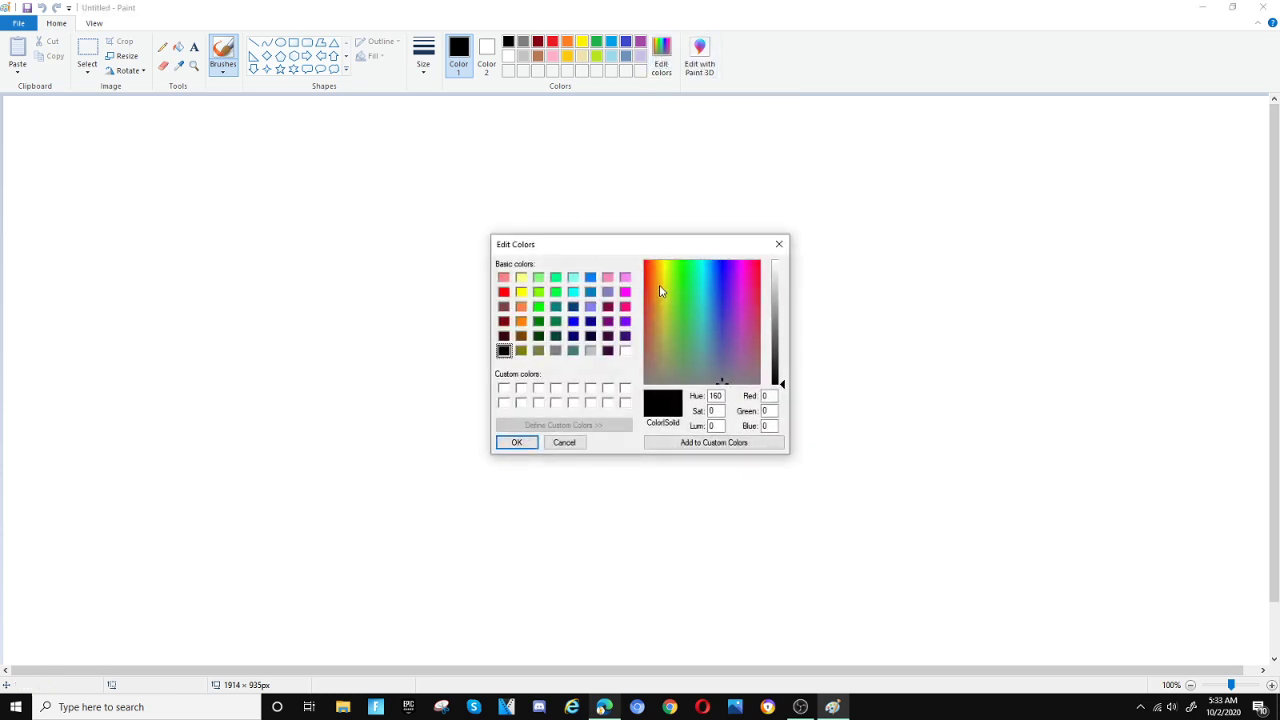
left_click(657, 285)
left_click(780, 285)
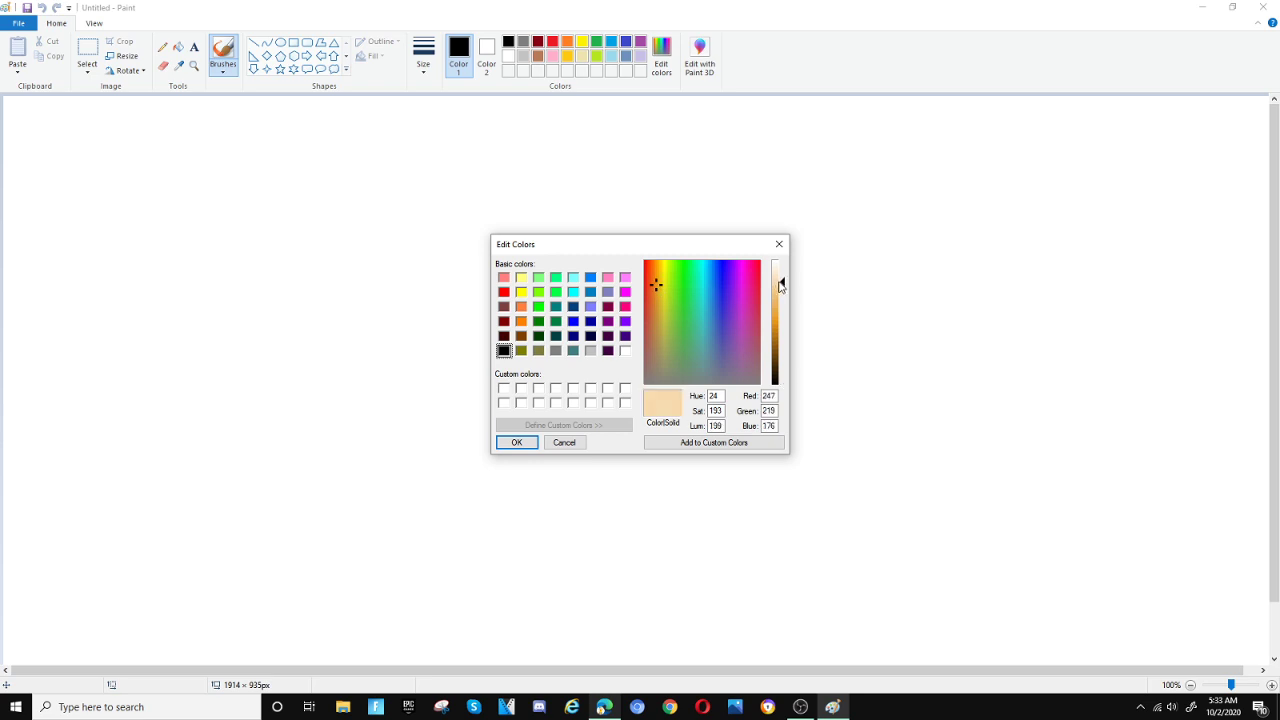
left_click_drag(781, 287, 781, 277)
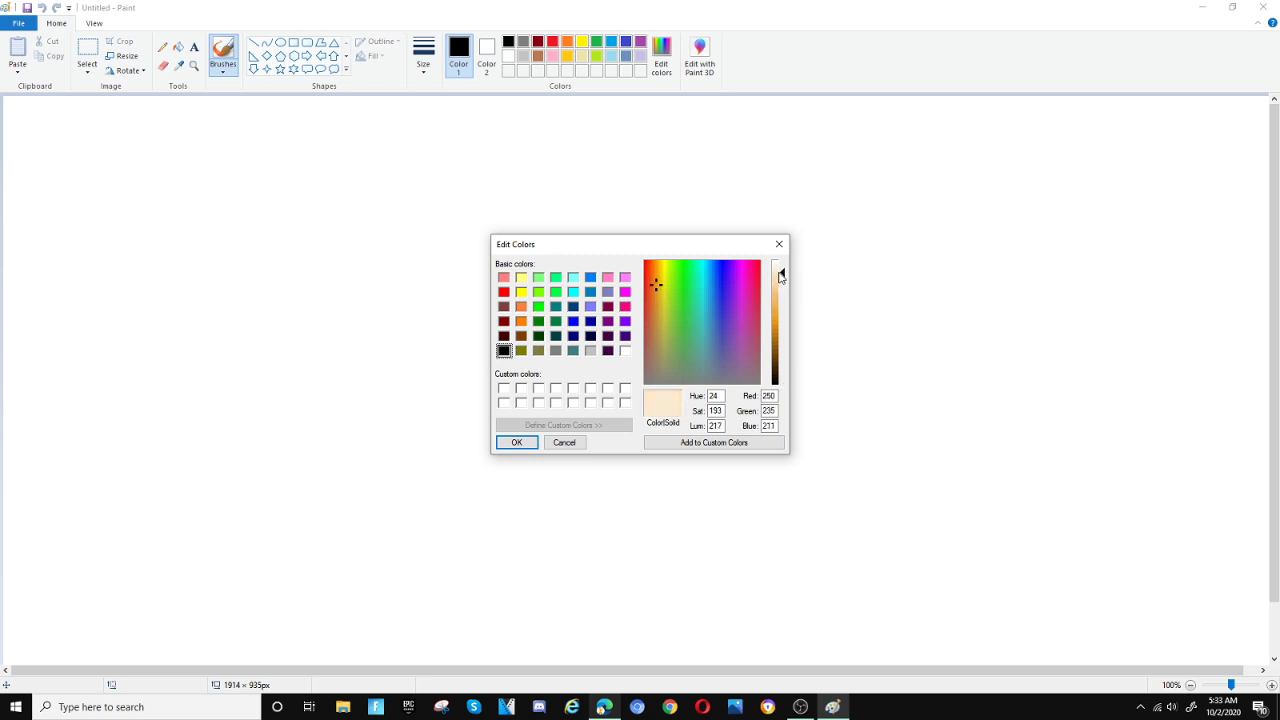
left_click(517, 442)
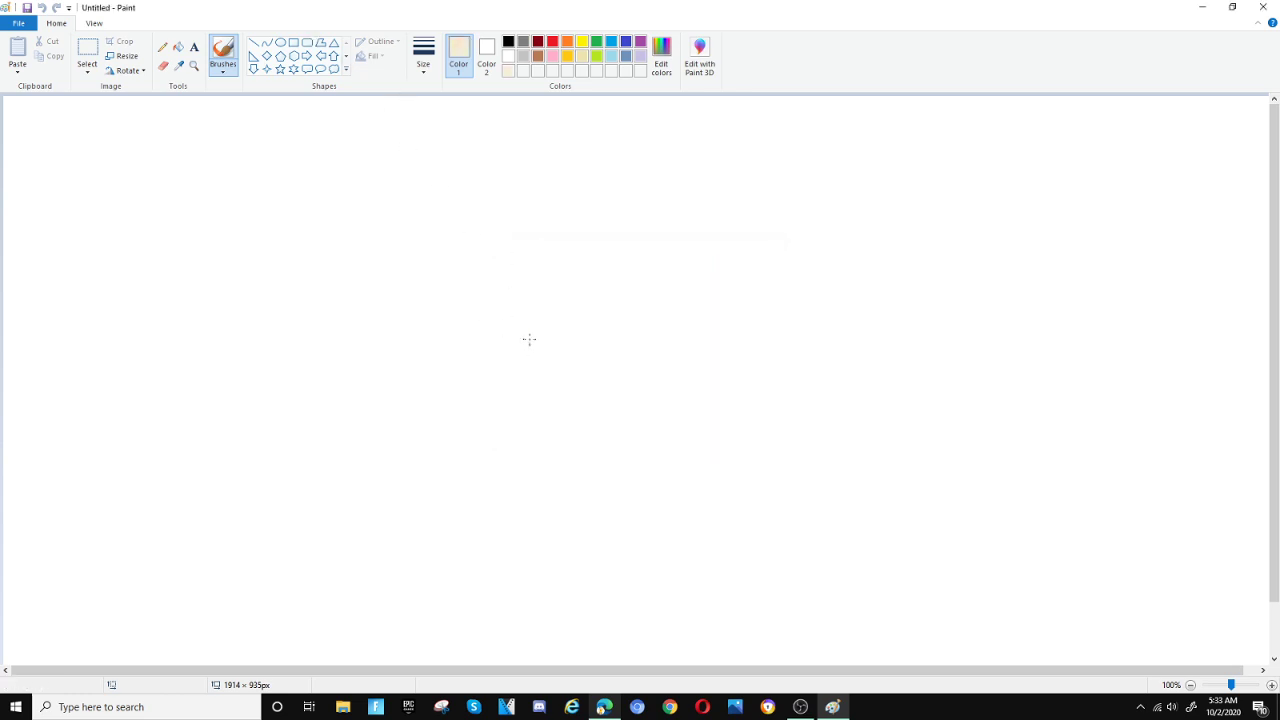
mouse_move(529, 344)
left_mouse_down()
mouse_move(527, 311)
mouse_move(462, 279)
mouse_move(446, 231)
mouse_move(455, 172)
mouse_move(489, 139)
mouse_move(544, 126)
mouse_move(598, 137)
mouse_move(646, 183)
mouse_move(661, 241)
mouse_move(651, 290)
mouse_move(600, 315)
mouse_move(601, 348)
mouse_move(534, 344)
left_mouse_up()
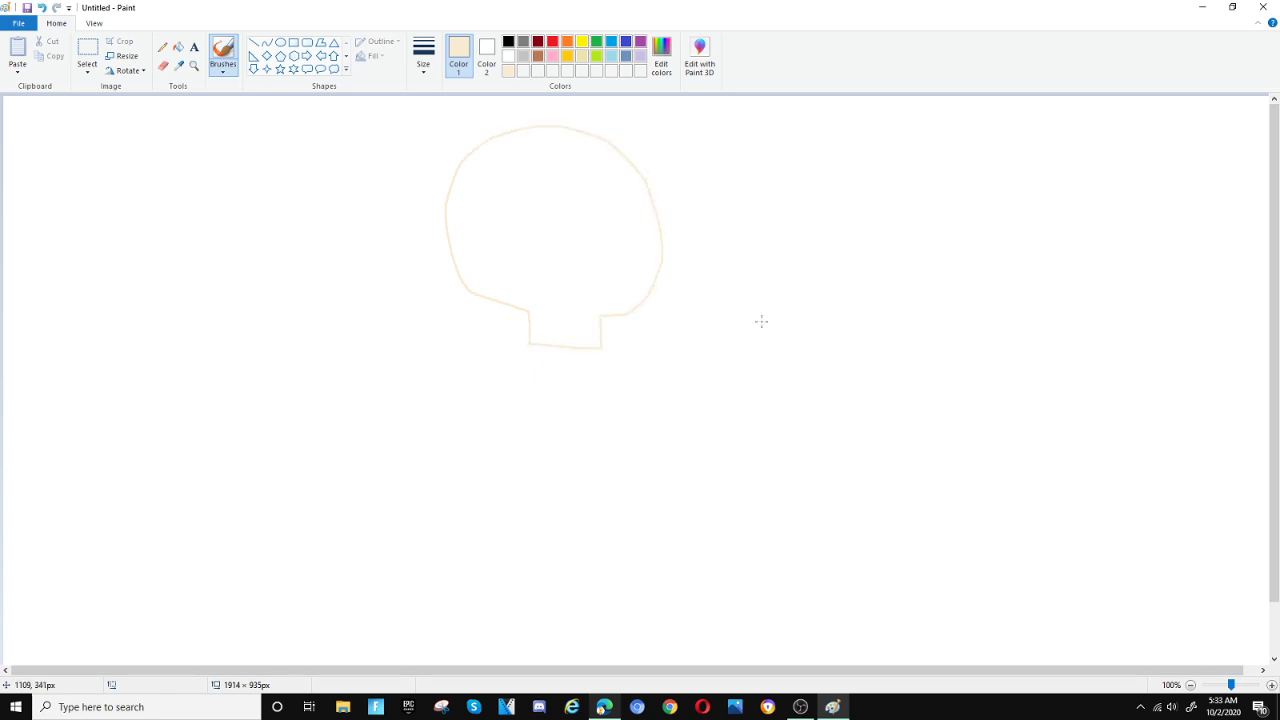
Step: Set the brush to the thinnest line size and fill the head and neck outline with the skin tone
left_click(423, 55)
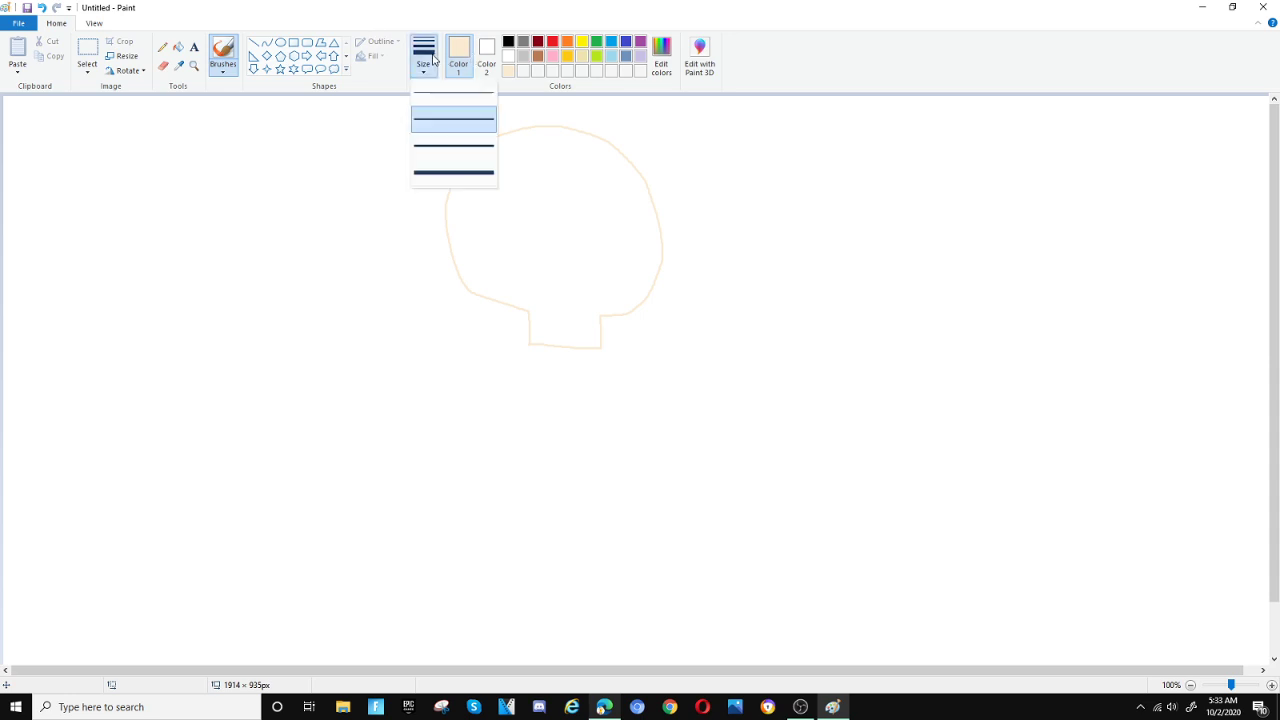
left_click(455, 172)
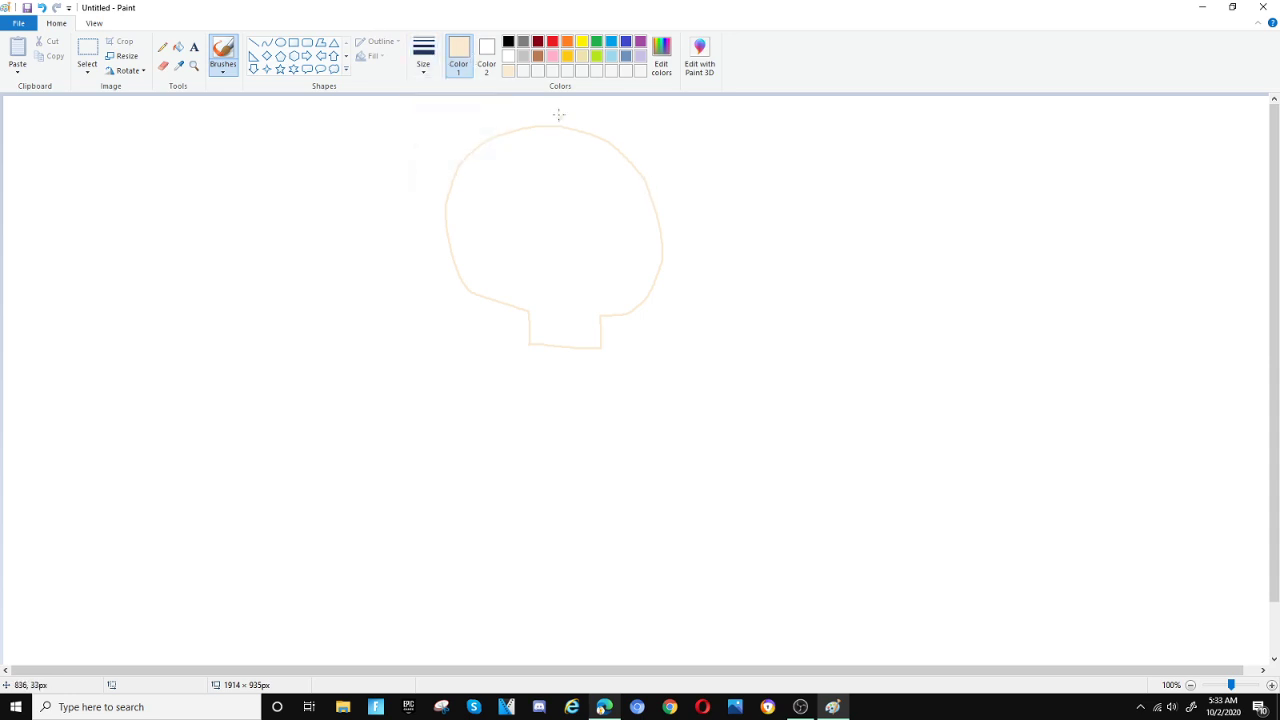
left_click(423, 55)
left_click(451, 93)
left_click(168, 48)
left_click(177, 48)
left_click(555, 201)
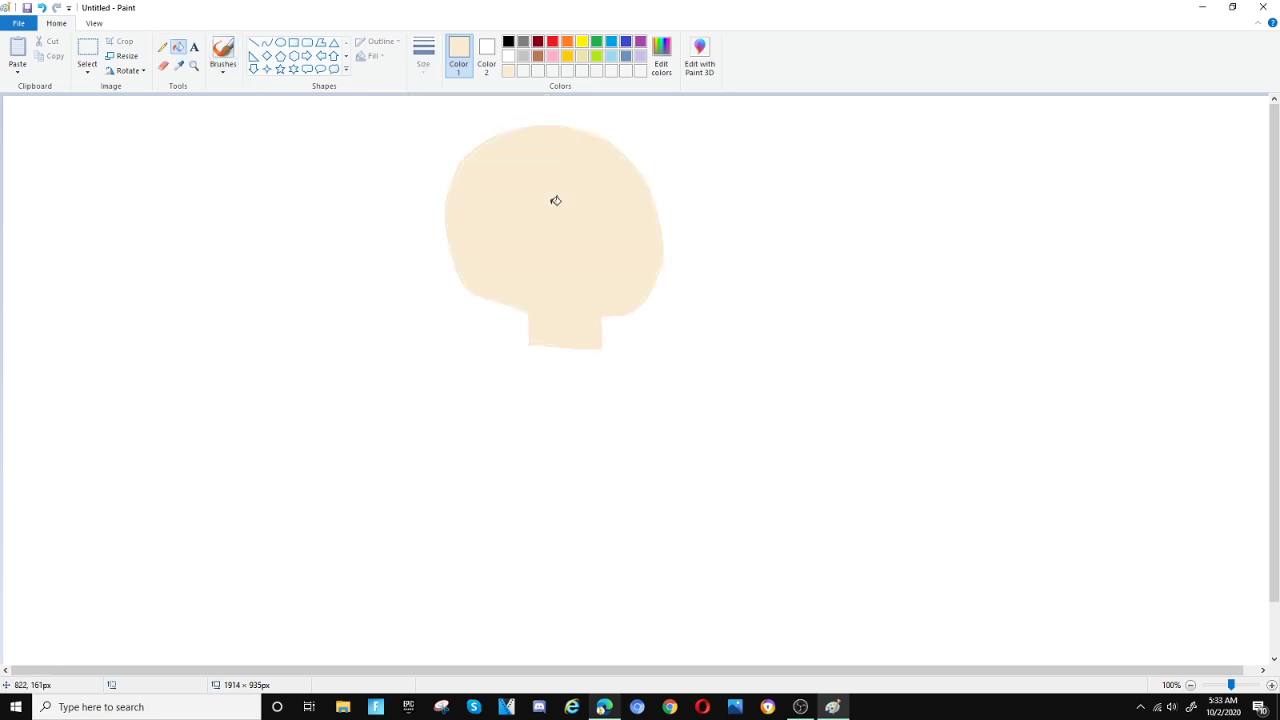
Step: Draw two oval eyes side by side on the upper face in white and fill them with white
left_click(509, 56)
left_click(223, 50)
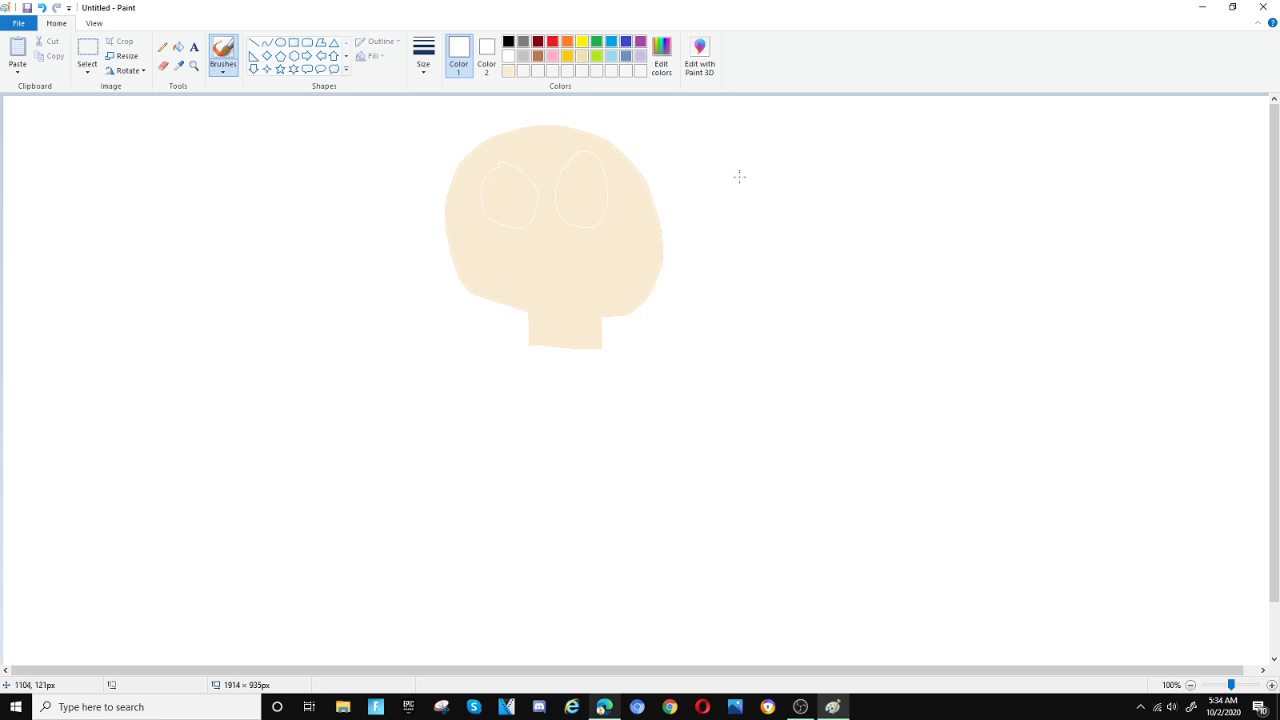
left_click(178, 47)
left_click(524, 186)
left_click(572, 195)
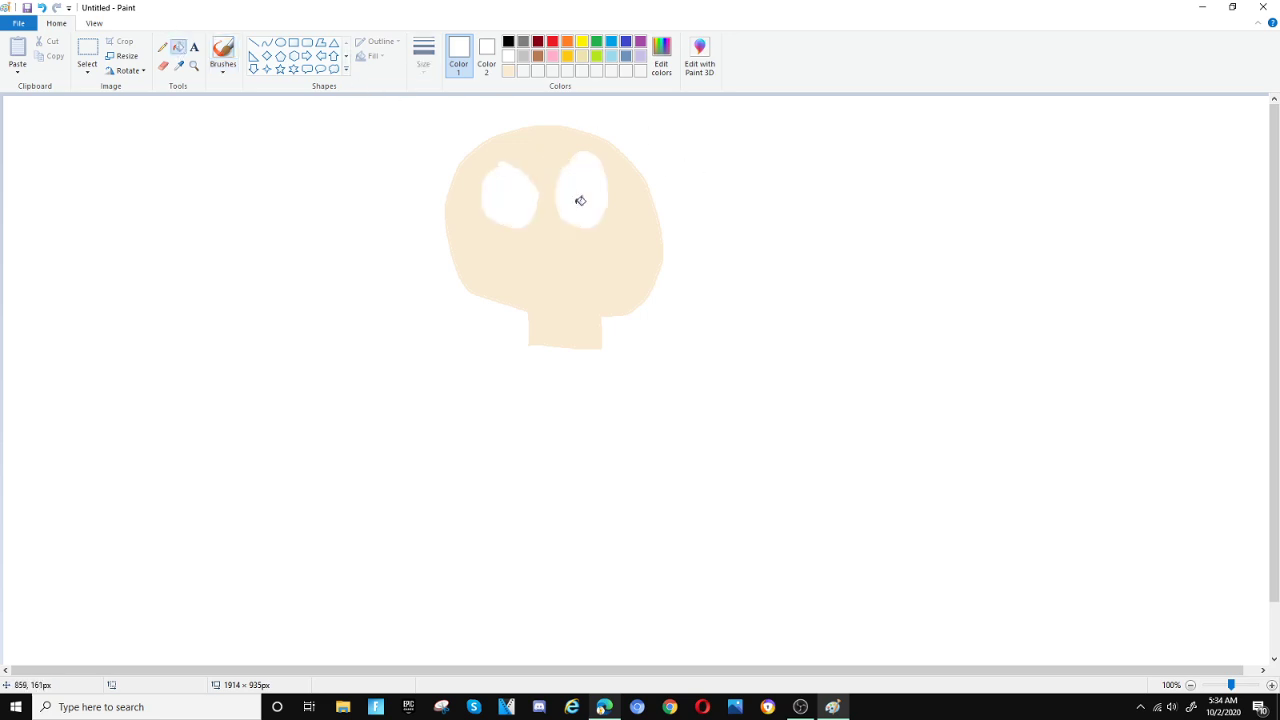
Step: Draw a black pupil inside each white eye and fill both pupils with black
left_click(508, 42)
left_click(223, 52)
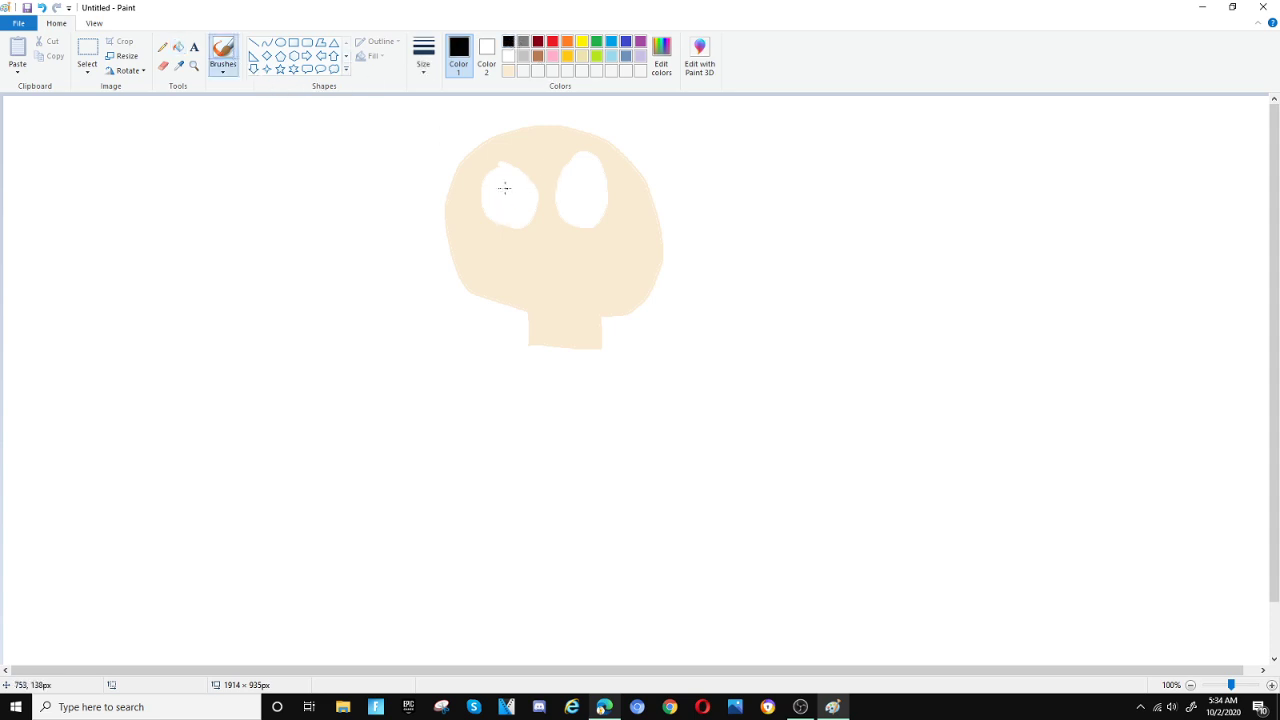
left_click_drag(505, 188, 500, 218)
left_click_drag(586, 214, 593, 180)
left_click(178, 47)
left_click(514, 198)
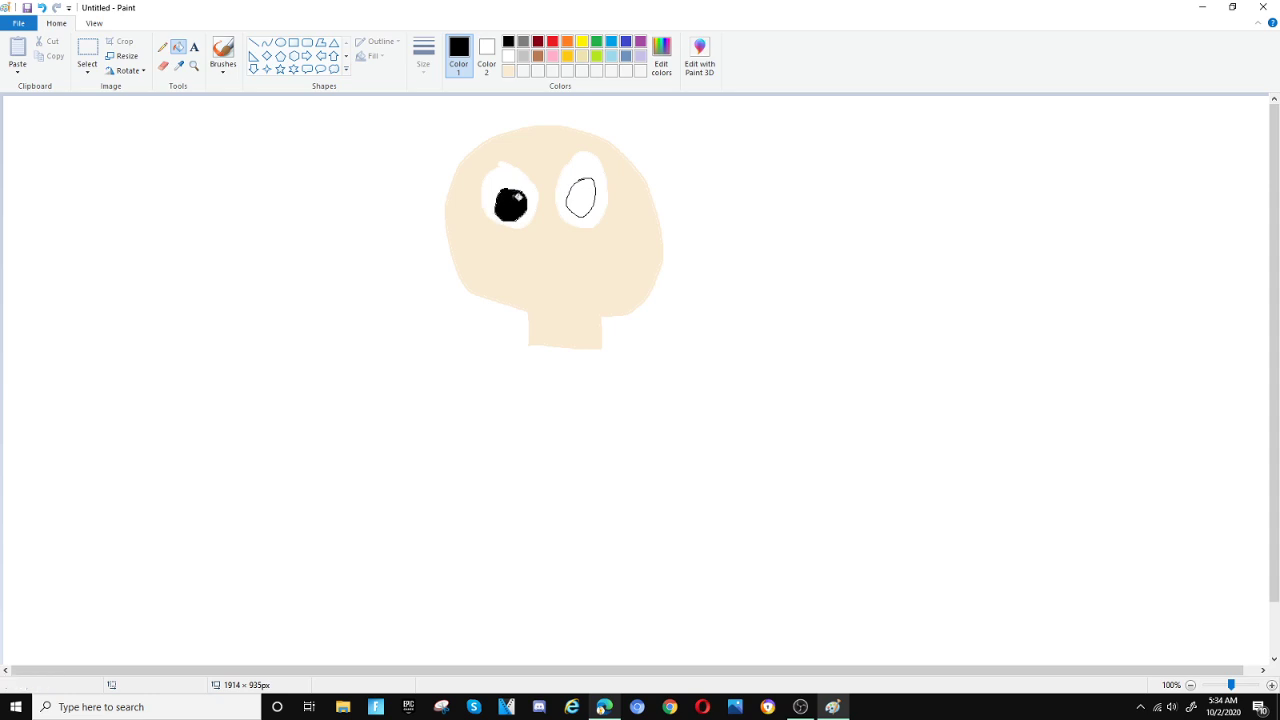
left_click(583, 196)
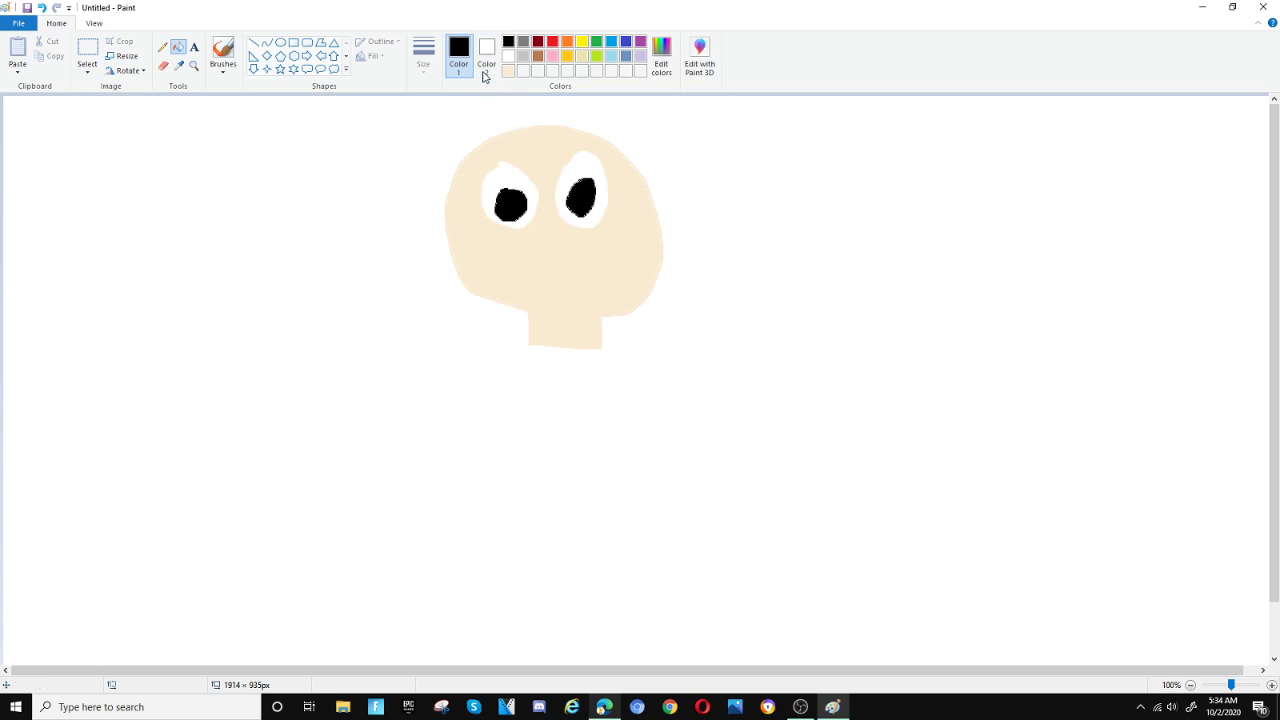
Step: Draw the nose, smile, eyebrows, eyelashes and both ears on the face with thin black brush lines
left_click(223, 55)
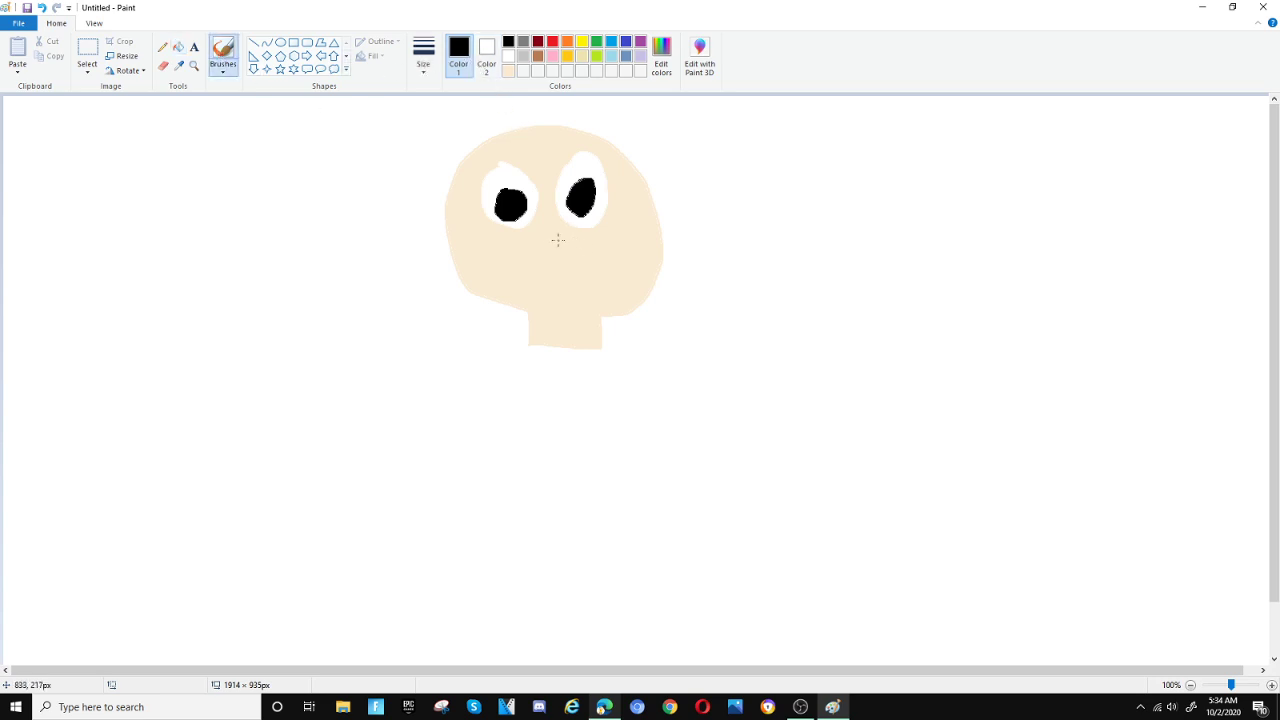
mouse_move(543, 224)
left_mouse_down()
mouse_move(531, 256)
mouse_move(554, 257)
mouse_move(526, 292)
mouse_move(591, 278)
left_mouse_up()
left_click_drag(584, 146, 596, 151)
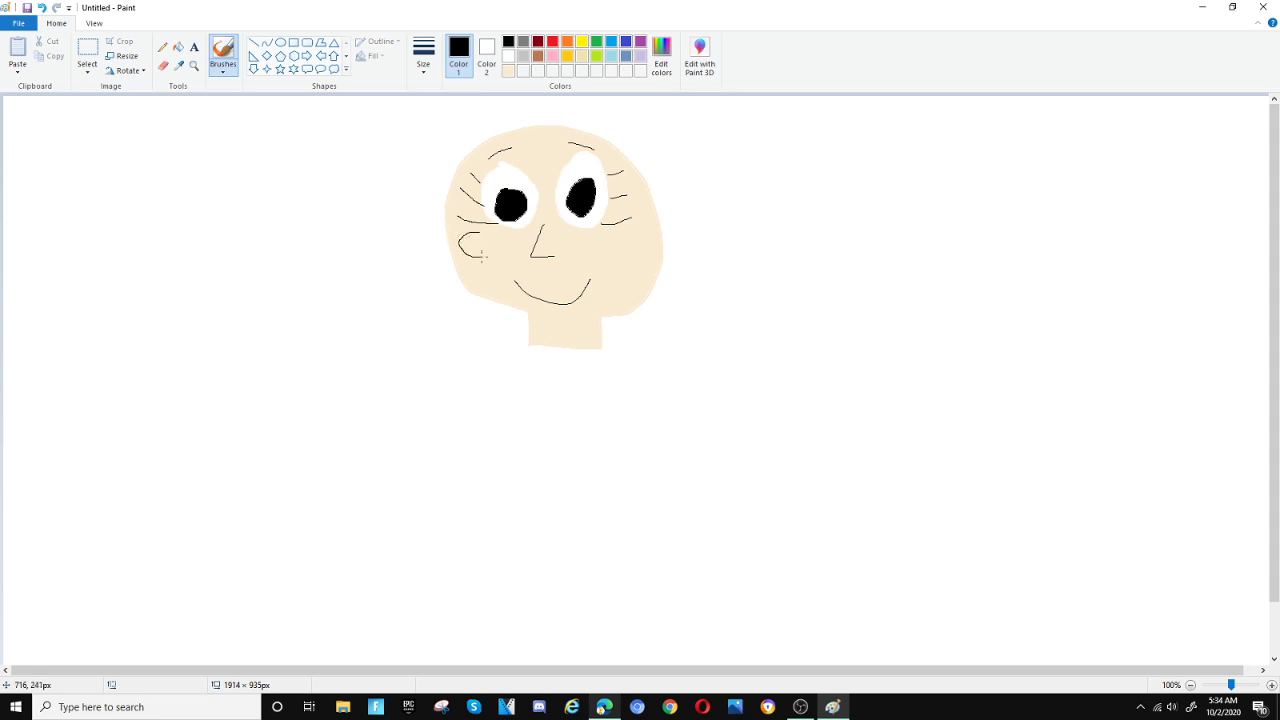
mouse_move(649, 238)
left_mouse_down()
mouse_move(659, 259)
mouse_move(638, 265)
left_mouse_up()
Step: Mix a custom dark brown with hue 17 and saturation 181 as the drawing colour
left_click(661, 55)
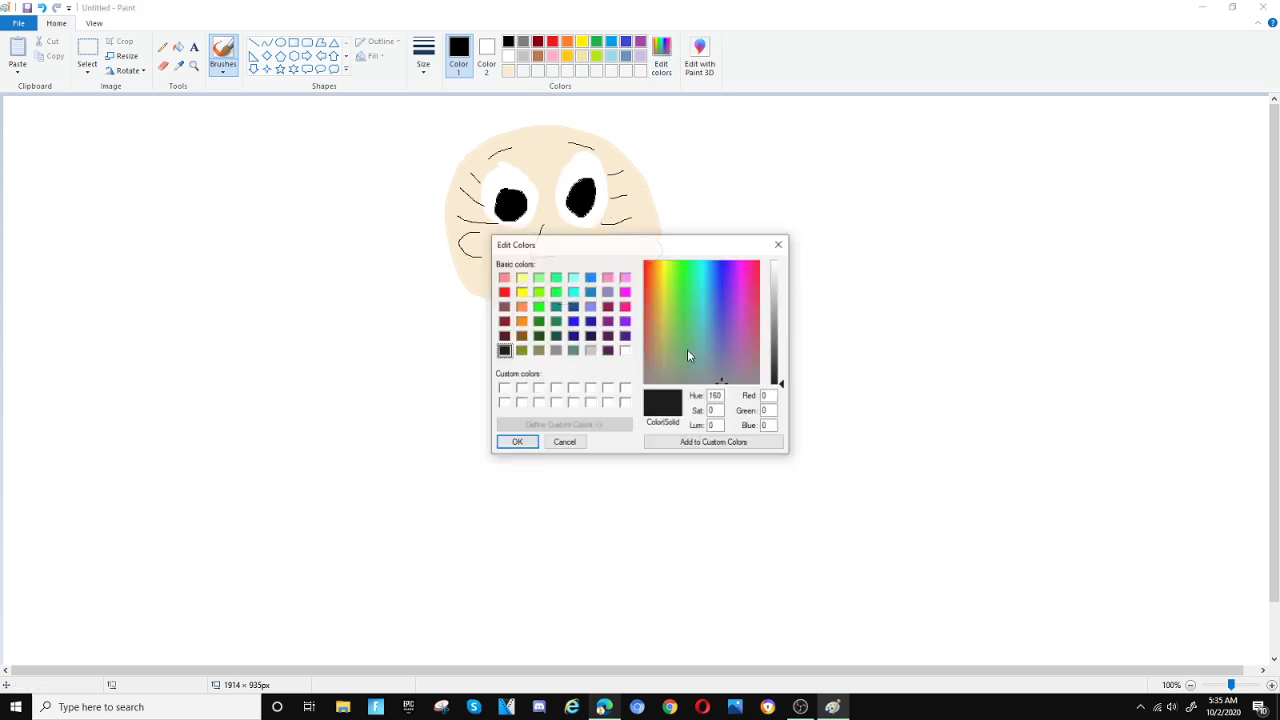
left_click_drag(662, 326, 652, 296)
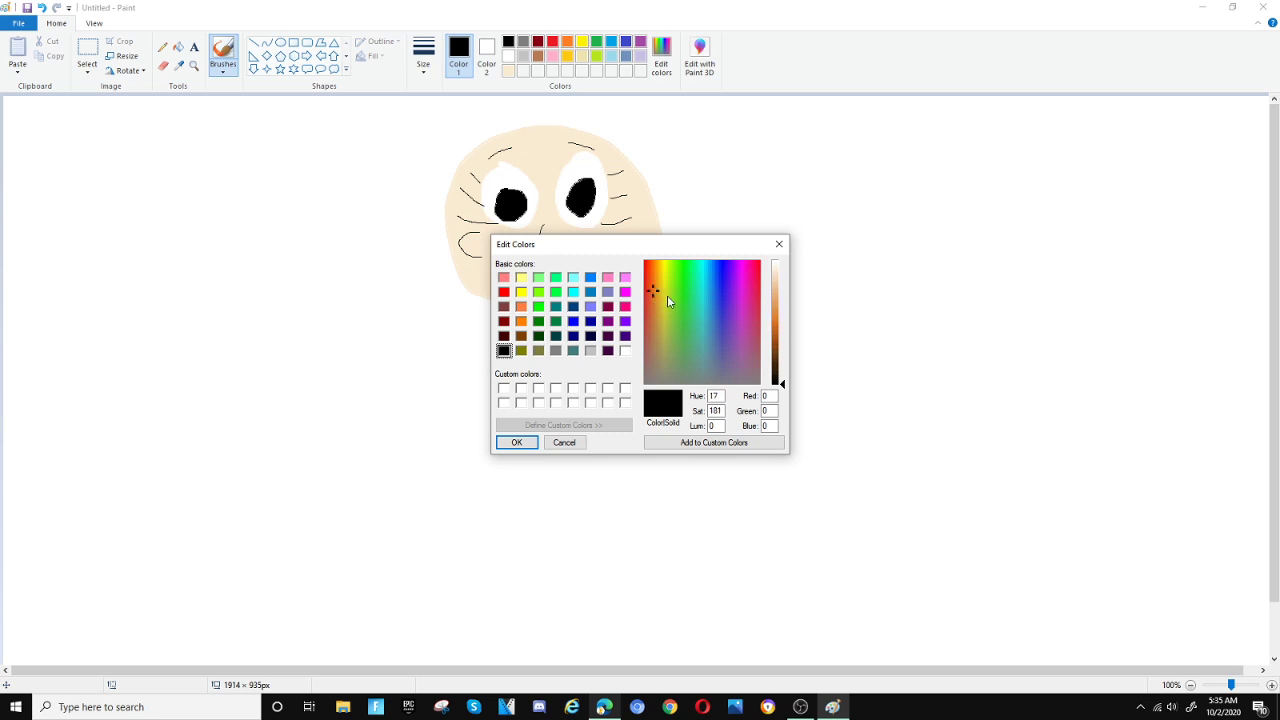
left_click_drag(782, 348, 787, 368)
left_click(517, 442)
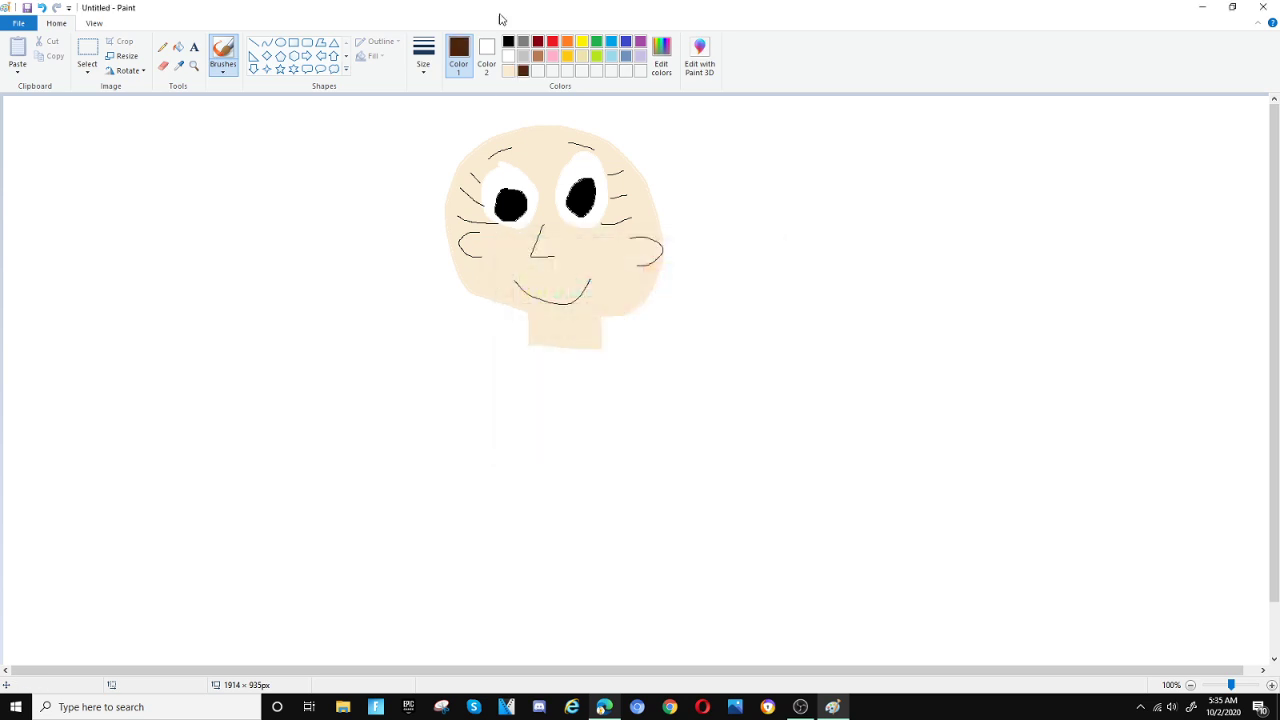
Step: Outline shoulder-length hair with flicked-out ends and a jagged fringe around the face, using the thickest brush in dark brown
left_click(422, 66)
left_click(458, 164)
mouse_move(482, 258)
left_mouse_down()
mouse_move(415, 296)
mouse_move(367, 260)
mouse_move(405, 263)
mouse_move(363, 232)
mouse_move(409, 231)
mouse_move(360, 202)
mouse_move(399, 201)
mouse_move(450, 126)
mouse_move(582, 94)
mouse_move(649, 118)
mouse_move(689, 193)
mouse_move(677, 232)
mouse_move(706, 231)
mouse_move(727, 211)
mouse_move(708, 255)
mouse_move(767, 238)
mouse_move(724, 285)
mouse_move(777, 279)
mouse_move(777, 293)
mouse_move(718, 323)
mouse_move(682, 321)
mouse_move(650, 297)
mouse_move(637, 232)
mouse_move(650, 187)
mouse_move(639, 146)
mouse_move(616, 127)
mouse_move(584, 123)
mouse_move(559, 145)
mouse_move(553, 127)
mouse_move(546, 140)
mouse_move(532, 127)
mouse_move(531, 143)
mouse_move(517, 128)
mouse_move(483, 137)
mouse_move(442, 170)
mouse_move(428, 203)
mouse_move(426, 222)
mouse_move(481, 231)
left_mouse_up()
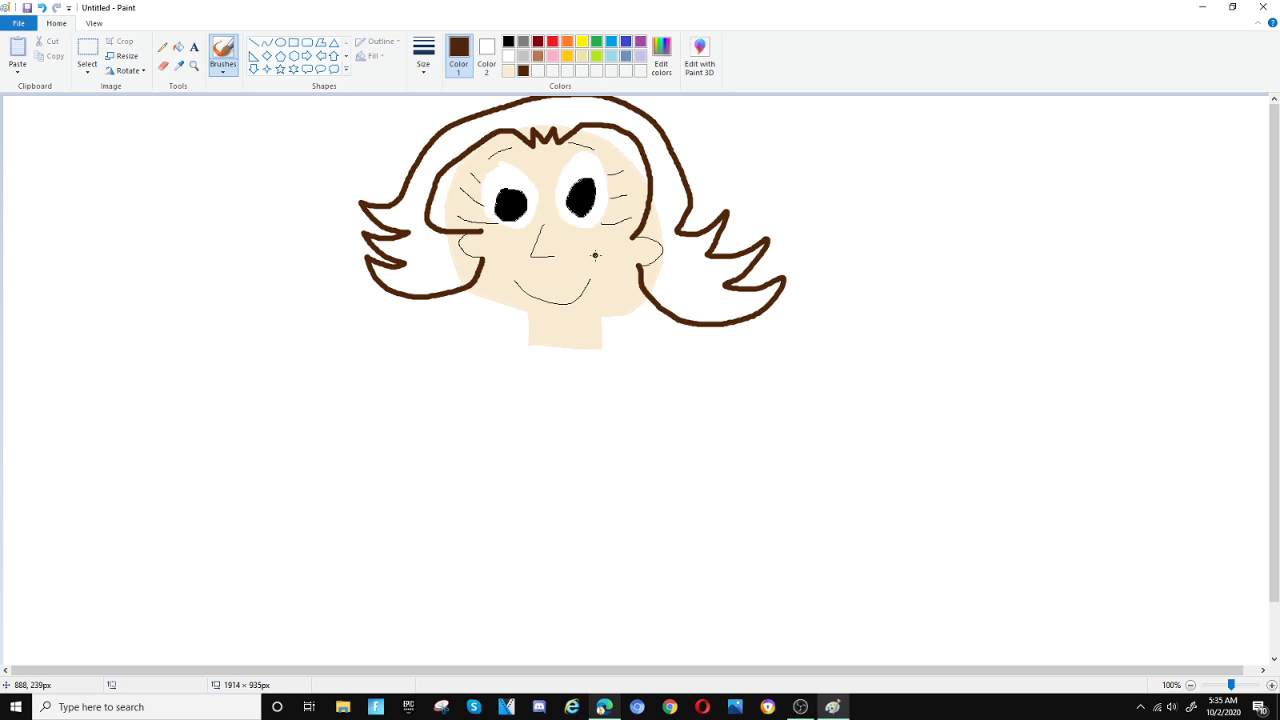
Step: Fill the hair with dark brown, including the leftover areas beside the forehead and around both ears
left_click(178, 47)
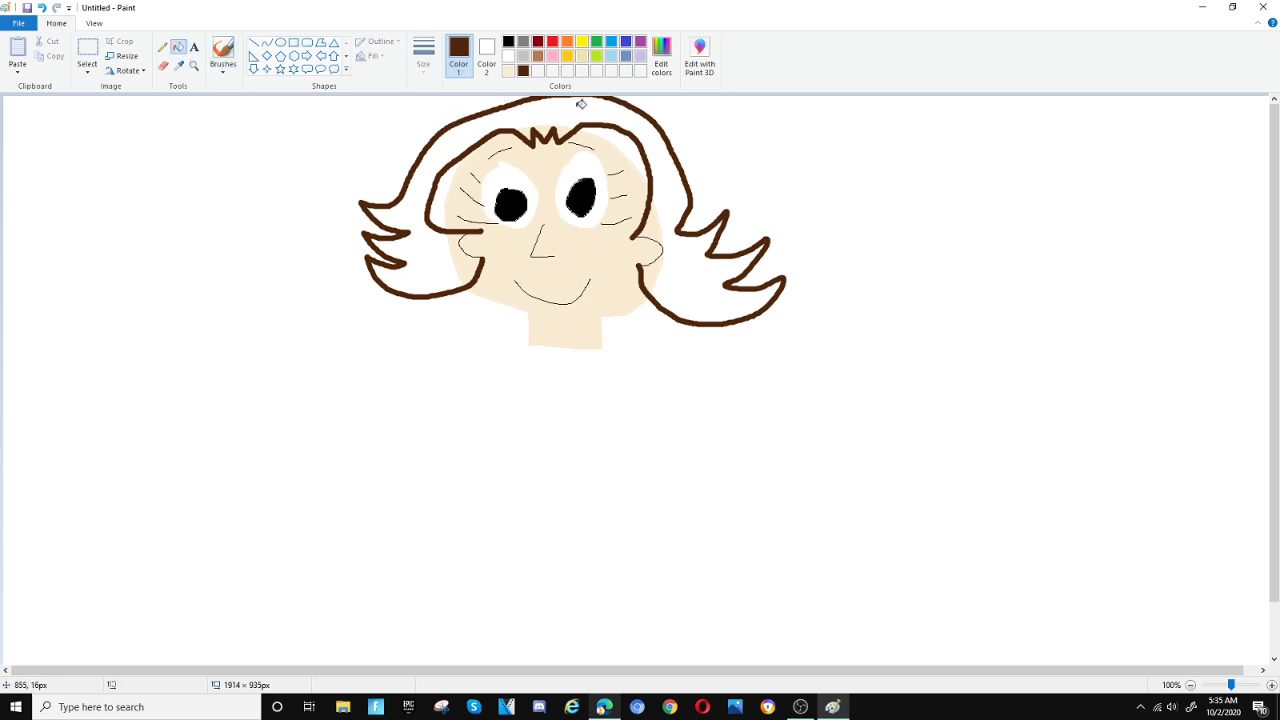
left_click(568, 109)
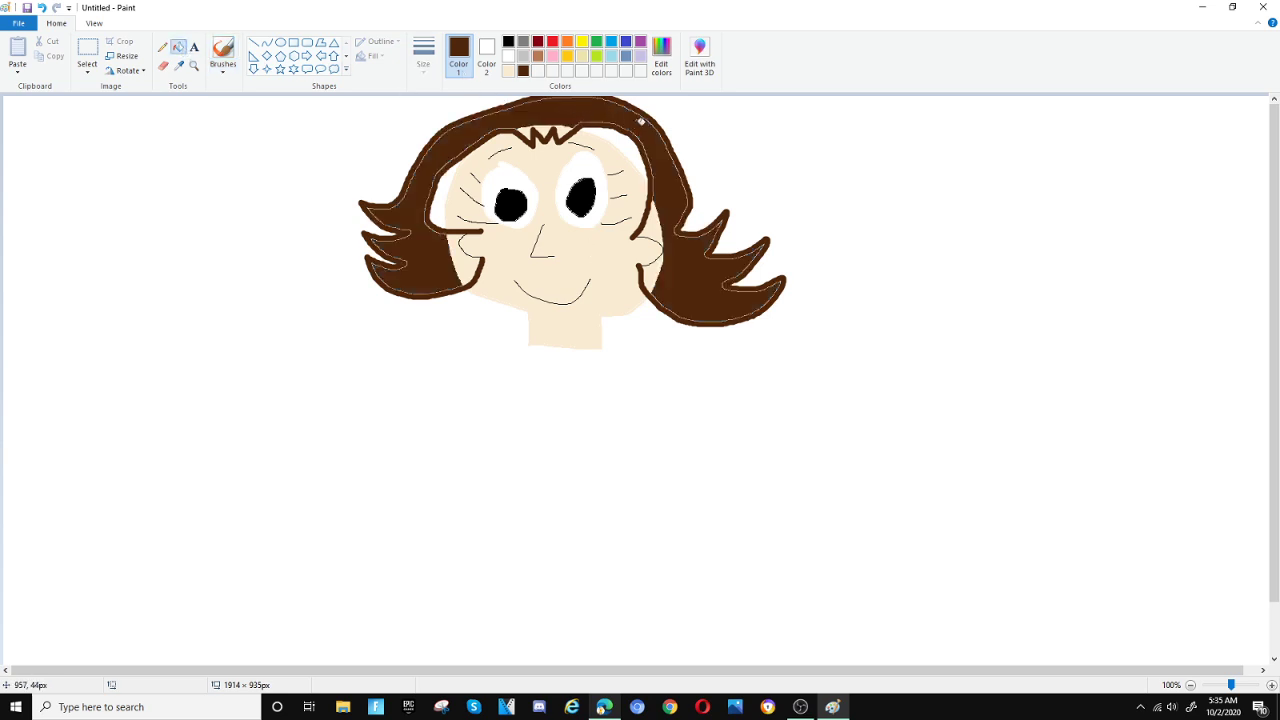
left_click(440, 200)
left_click(628, 141)
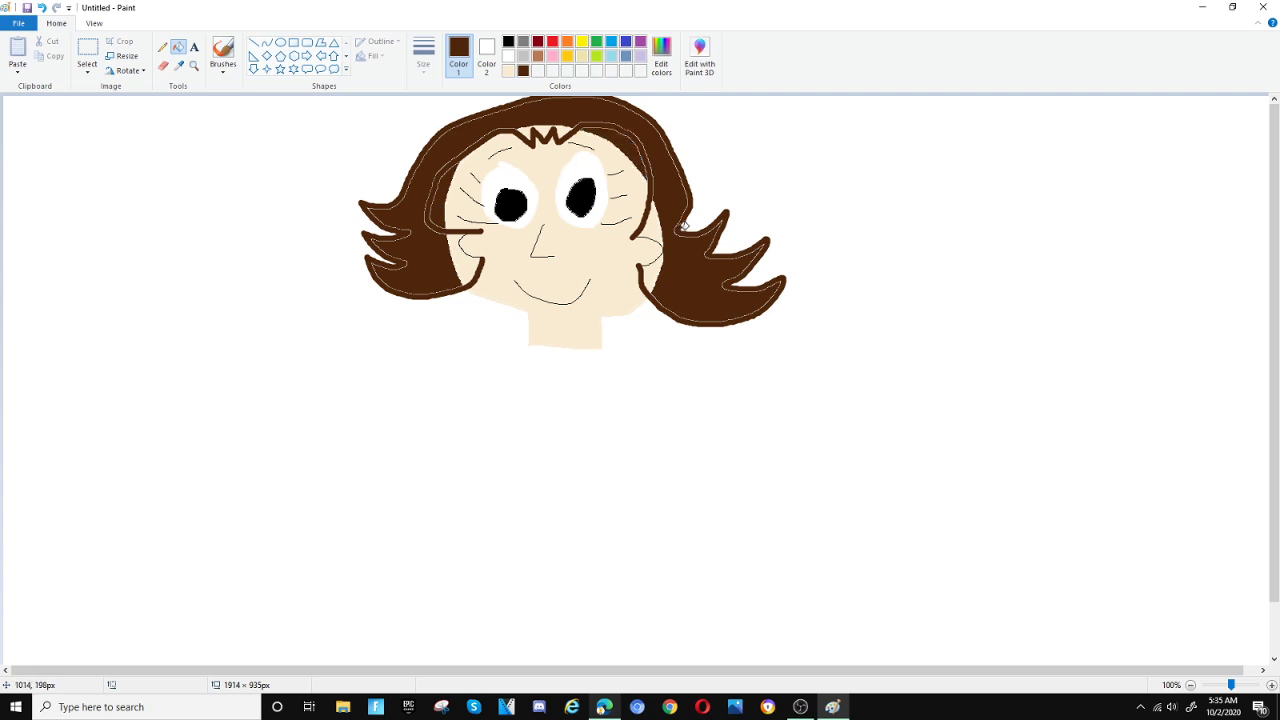
left_click(655, 226)
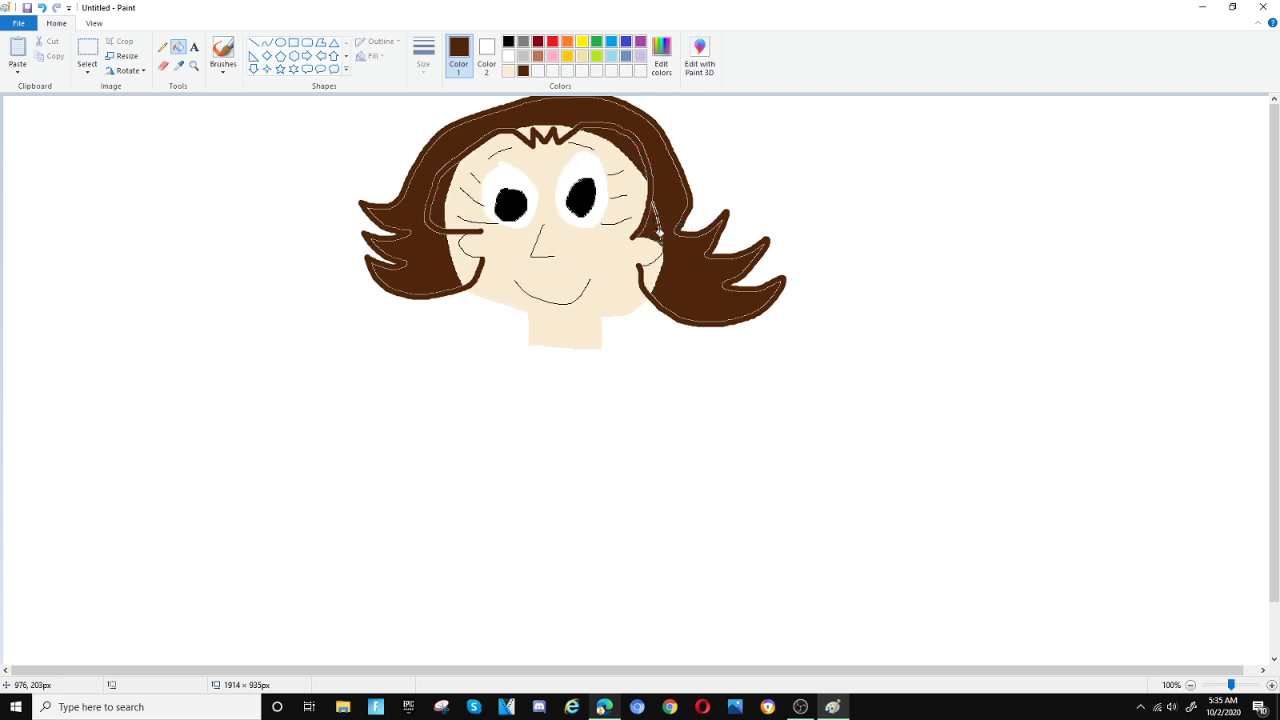
left_click(654, 268)
left_click(469, 267)
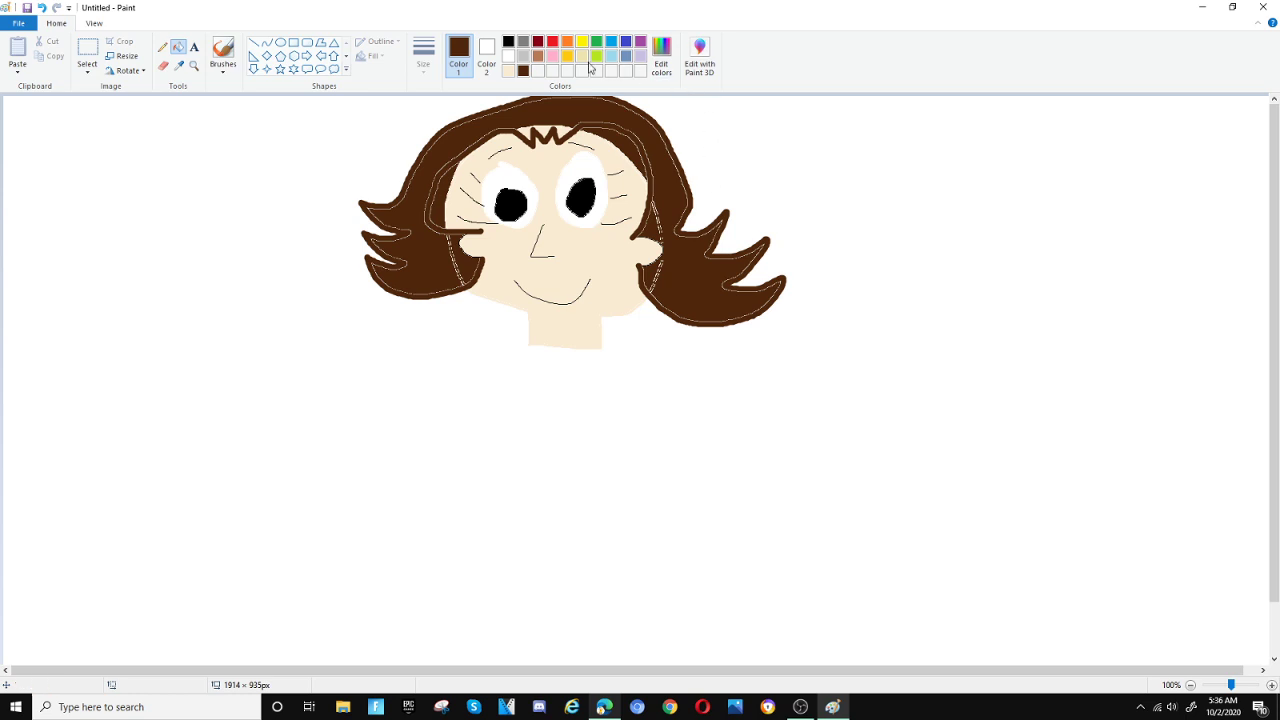
Step: Draw the hood's inner opening around the face in red and close it with a small bow below the neck
left_click(552, 42)
left_click(228, 50)
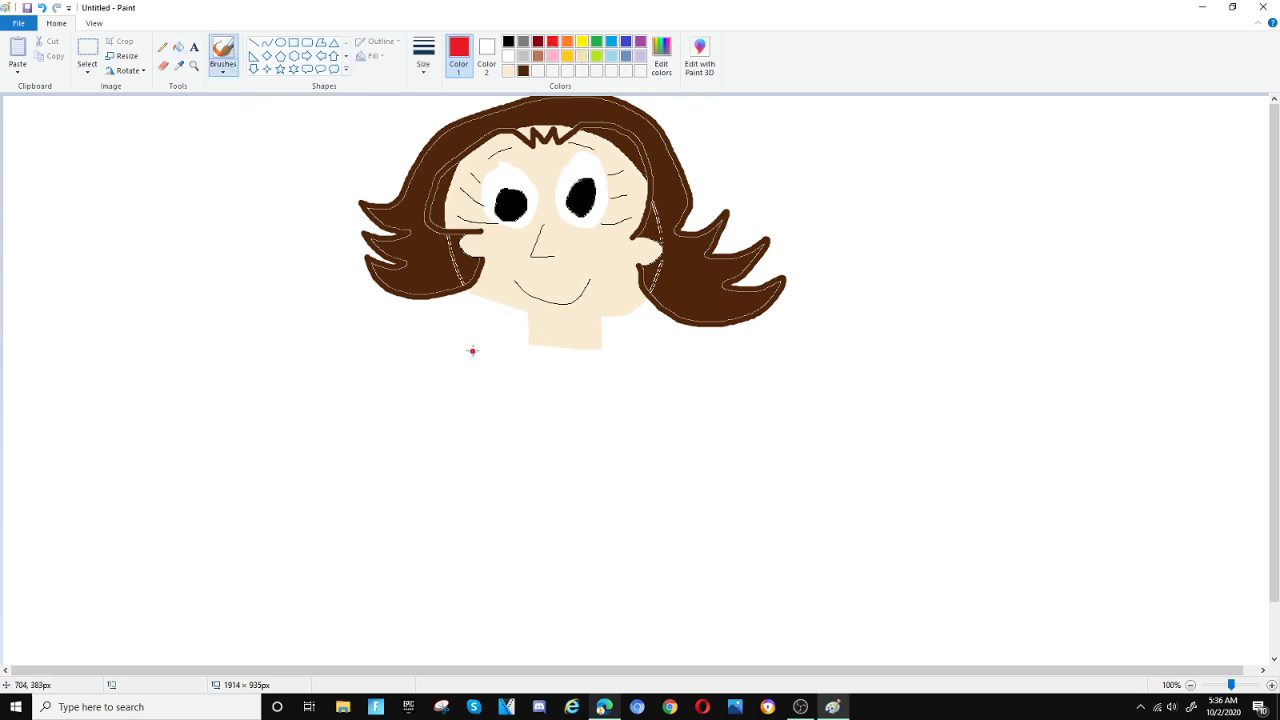
mouse_move(467, 350)
left_mouse_down()
mouse_move(445, 204)
mouse_move(462, 142)
mouse_move(548, 97)
mouse_move(634, 156)
mouse_move(660, 218)
mouse_move(666, 257)
mouse_move(647, 322)
mouse_move(600, 367)
left_mouse_up()
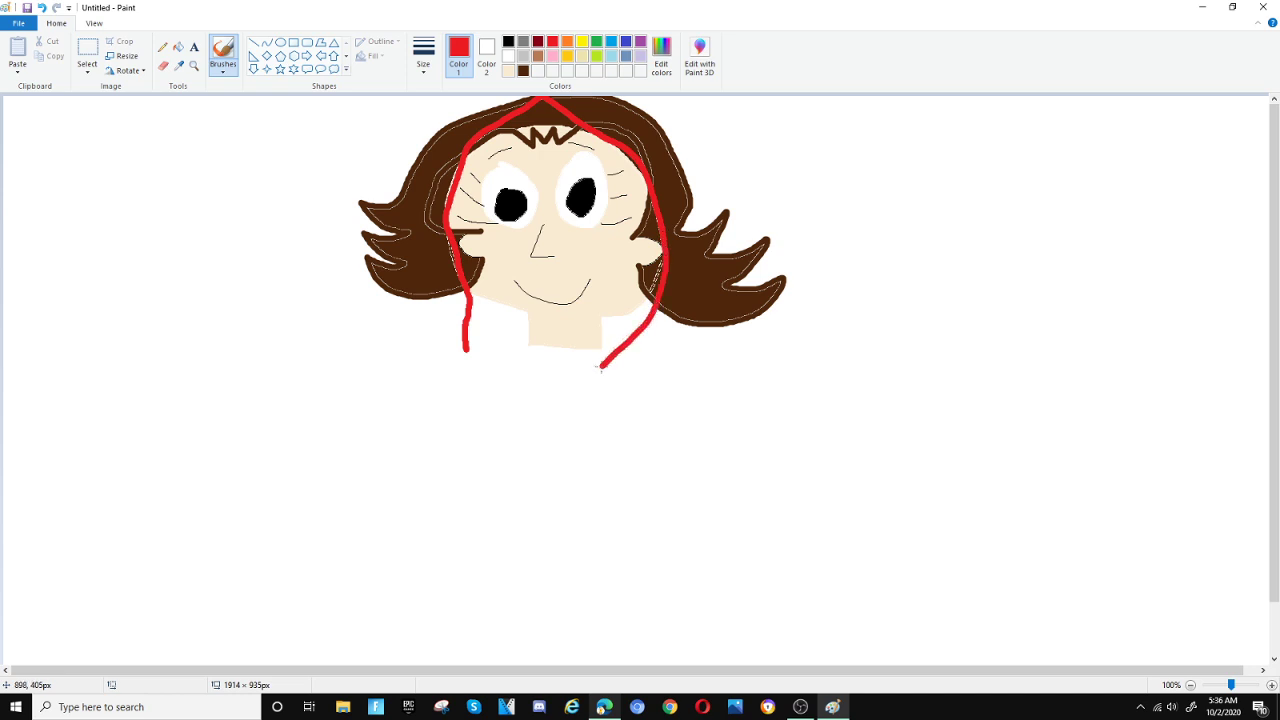
mouse_move(466, 353)
left_mouse_down()
mouse_move(581, 381)
mouse_move(578, 356)
mouse_move(613, 388)
mouse_move(579, 346)
mouse_move(554, 356)
mouse_move(566, 369)
mouse_move(518, 392)
mouse_move(569, 359)
left_mouse_up()
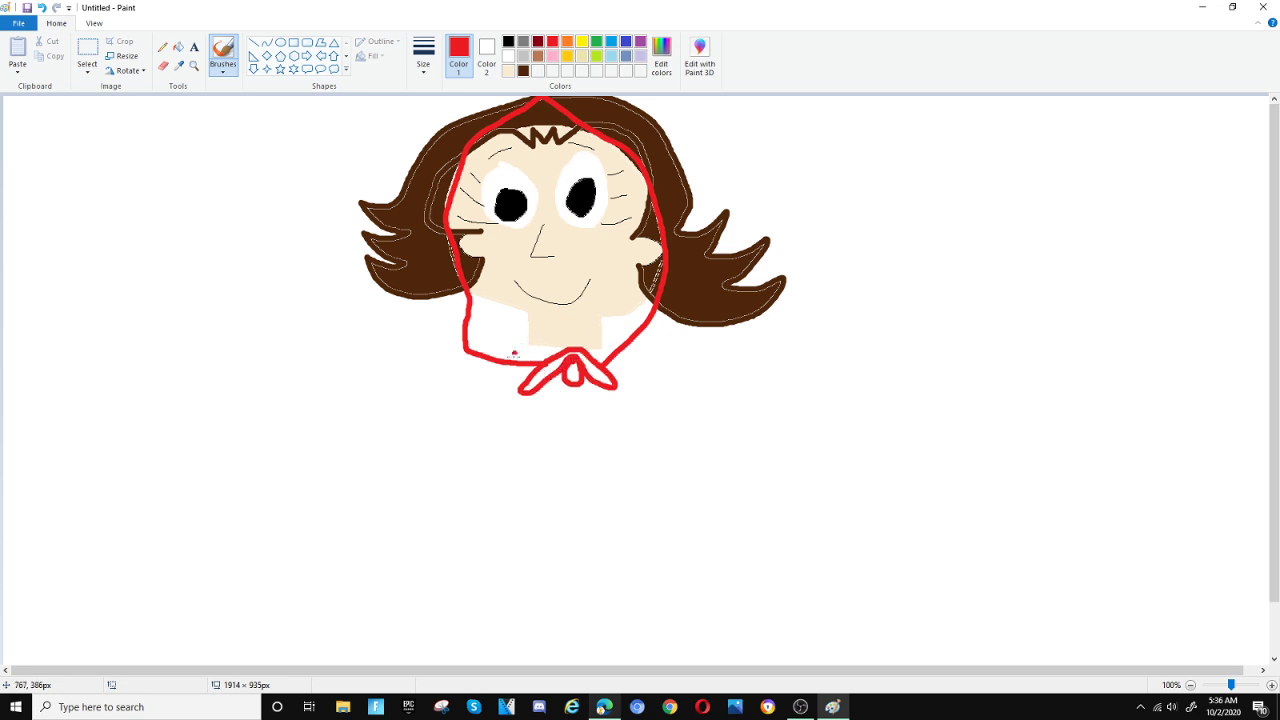
Step: Draw the hood's outer edge in red from one side of the bow over the head to the other side
mouse_move(520, 392)
left_mouse_down()
mouse_move(406, 389)
mouse_move(378, 357)
mouse_move(359, 283)
mouse_move(398, 208)
mouse_move(531, 98)
left_mouse_up()
key("ctrl+z")
mouse_move(520, 395)
left_mouse_down()
mouse_move(453, 396)
mouse_move(402, 375)
mouse_move(372, 317)
mouse_move(381, 220)
mouse_move(411, 172)
mouse_move(527, 88)
mouse_move(563, 88)
mouse_move(636, 122)
mouse_move(680, 166)
left_mouse_up()
mouse_move(712, 230)
left_mouse_down()
mouse_move(721, 336)
mouse_move(670, 400)
mouse_move(622, 404)
mouse_move(603, 389)
left_mouse_up()
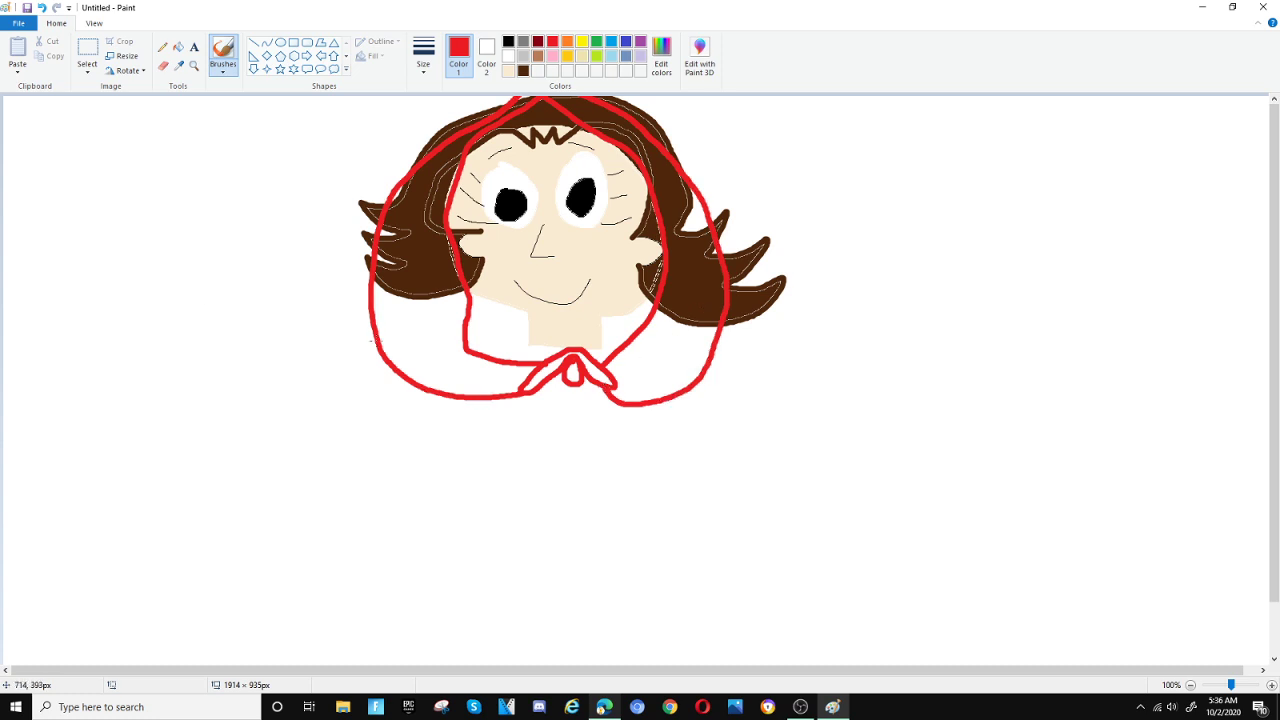
Step: Fill the small gaps between the fringe points with the dark brown hair colour
left_click(523, 70)
left_click(178, 47)
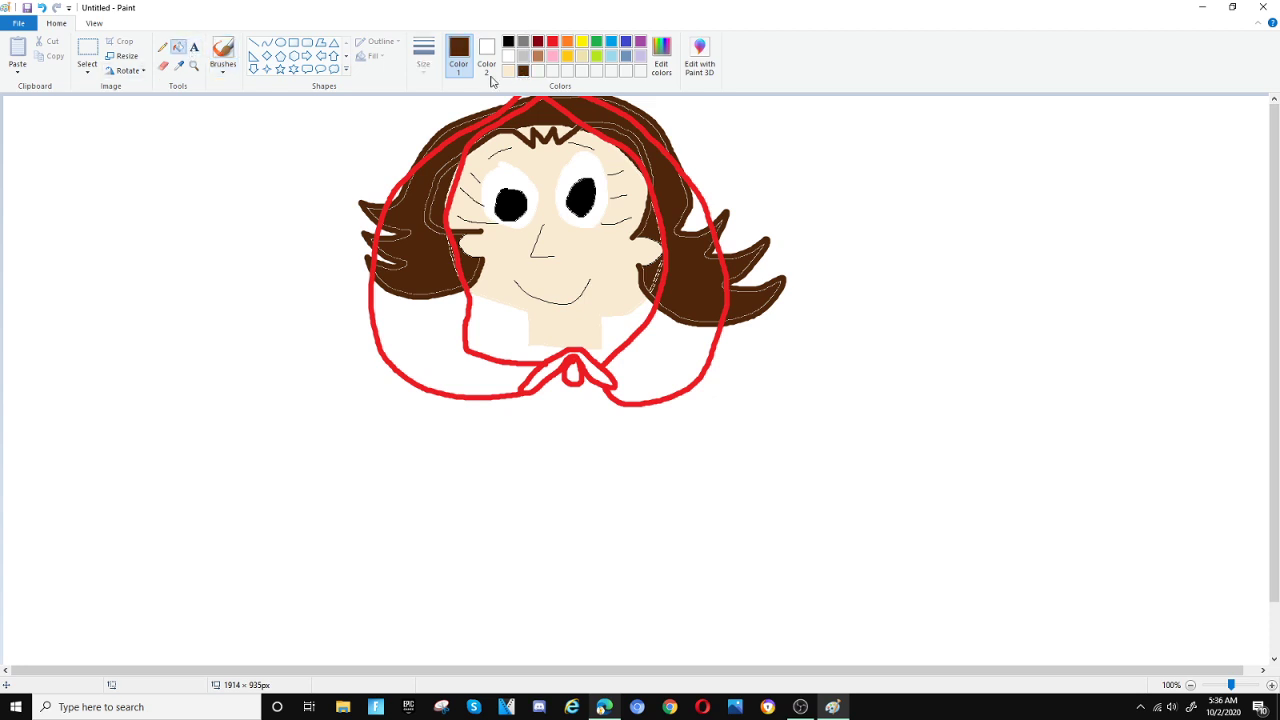
left_click(556, 130)
left_click(530, 131)
Step: Draw a wider red outer hood outline that encloses the flicked-out hair on both sides and meets at the bow
left_click(223, 52)
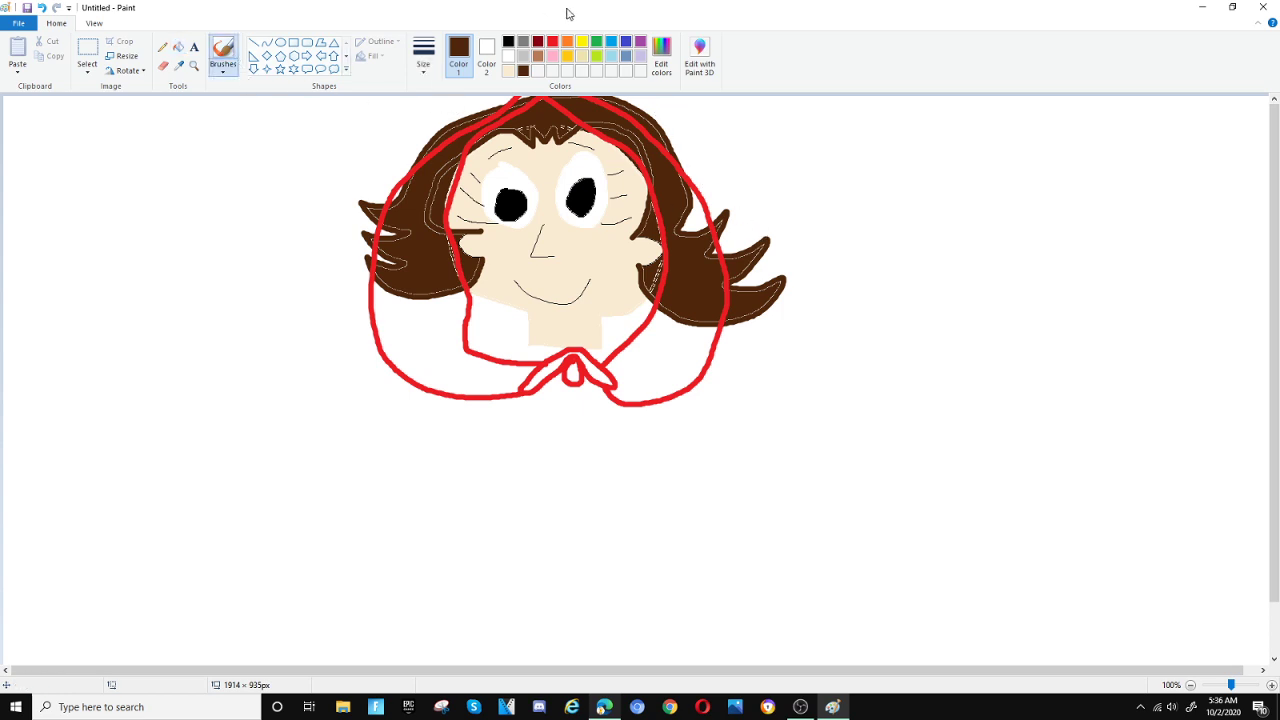
left_click(553, 41)
mouse_move(668, 402)
left_mouse_down()
mouse_move(770, 373)
mouse_move(802, 292)
mouse_move(663, 122)
mouse_move(598, 72)
left_mouse_up()
mouse_move(500, 79)
left_mouse_down()
mouse_move(419, 128)
mouse_move(362, 191)
mouse_move(335, 320)
mouse_move(362, 371)
mouse_move(418, 402)
mouse_move(524, 395)
left_mouse_up()
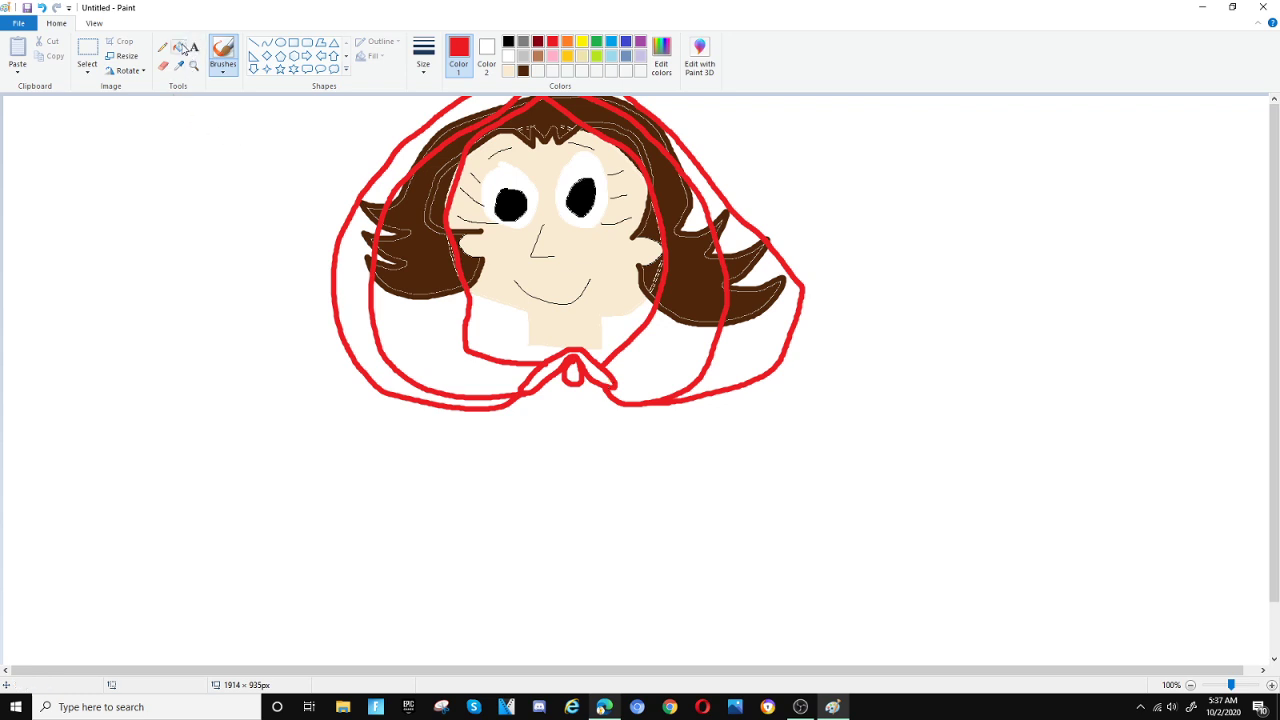
Step: Fill the hood's areas on both sides of the face and around the hair ends with red
left_click(178, 46)
left_click(424, 352)
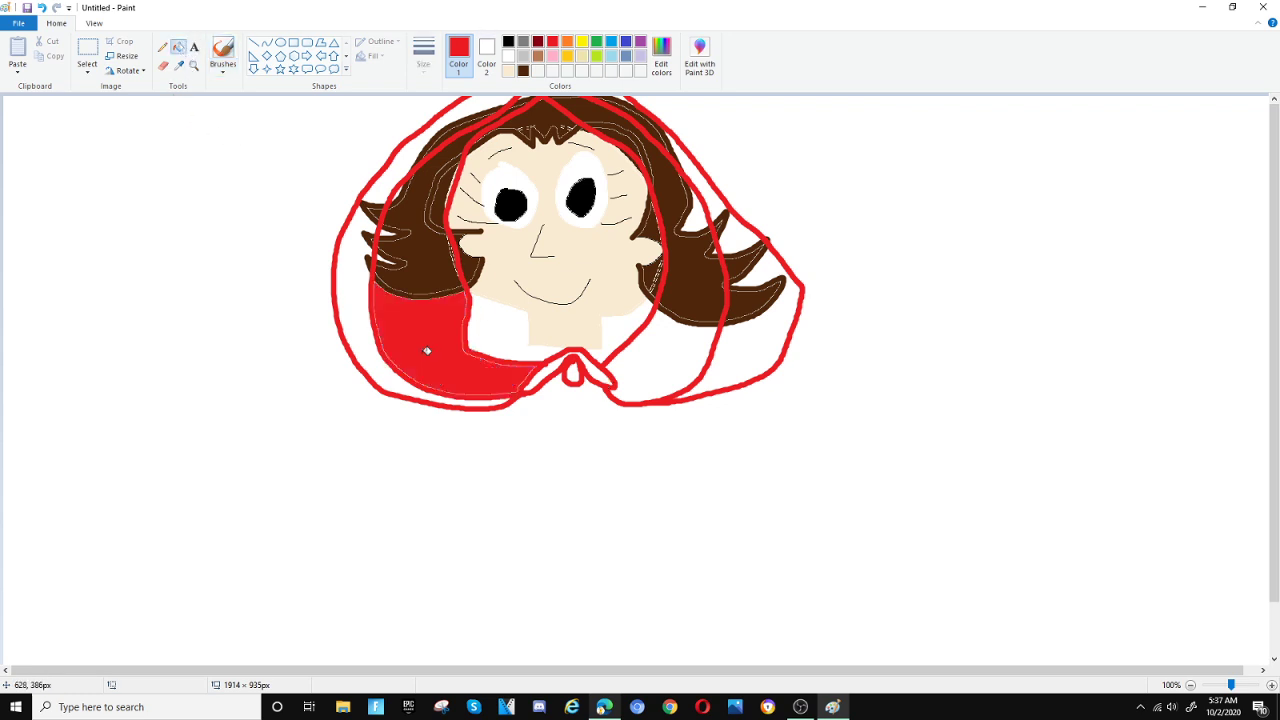
left_click(357, 294)
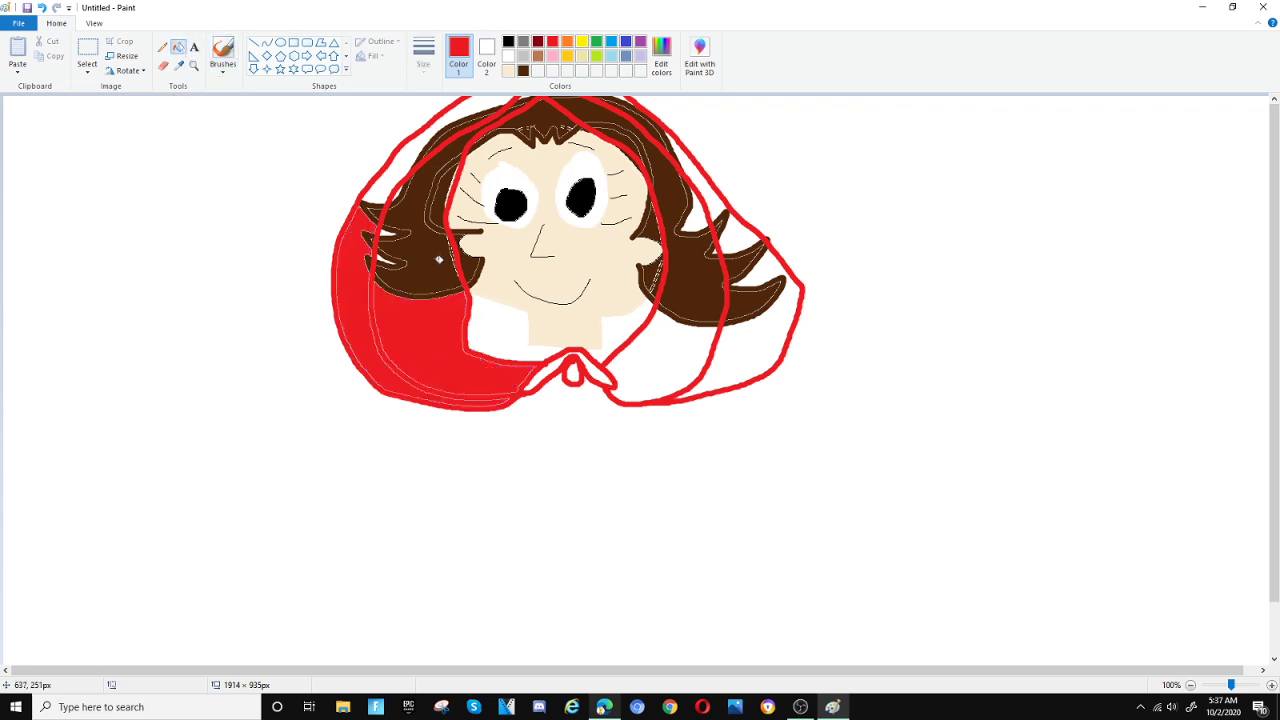
left_click(394, 178)
left_click(680, 352)
left_click(747, 344)
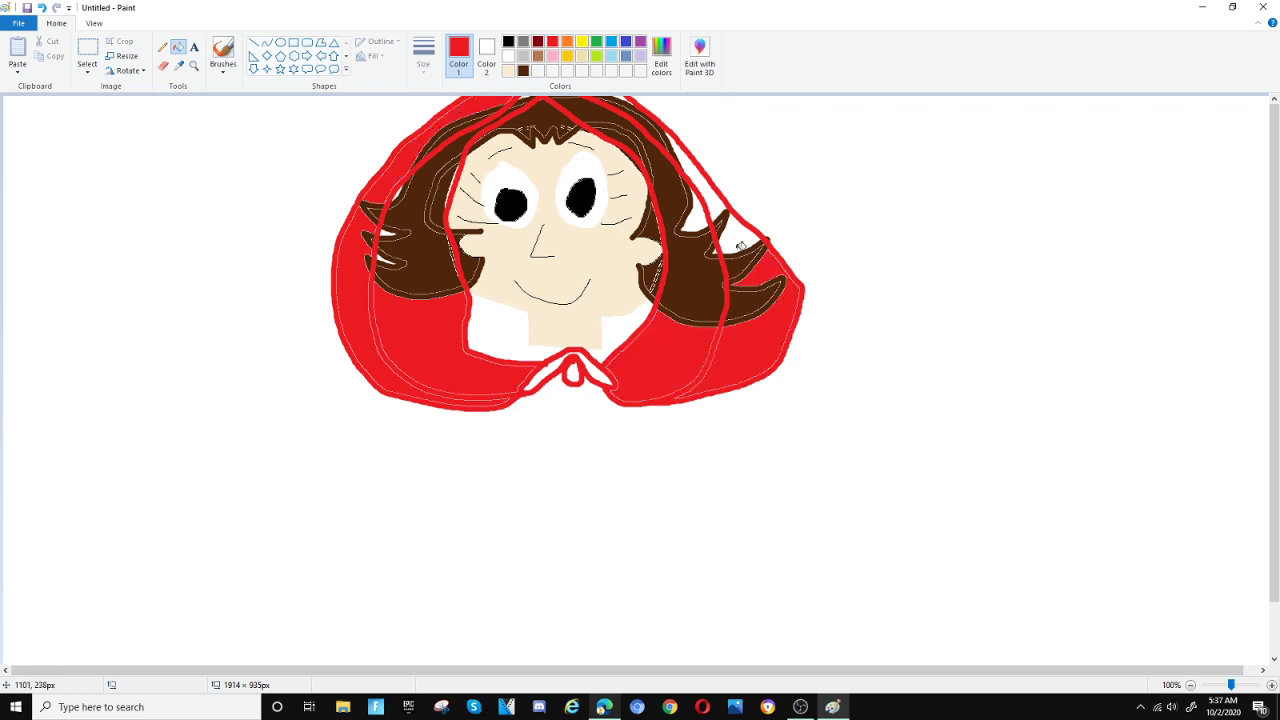
left_click(741, 240)
left_click(718, 200)
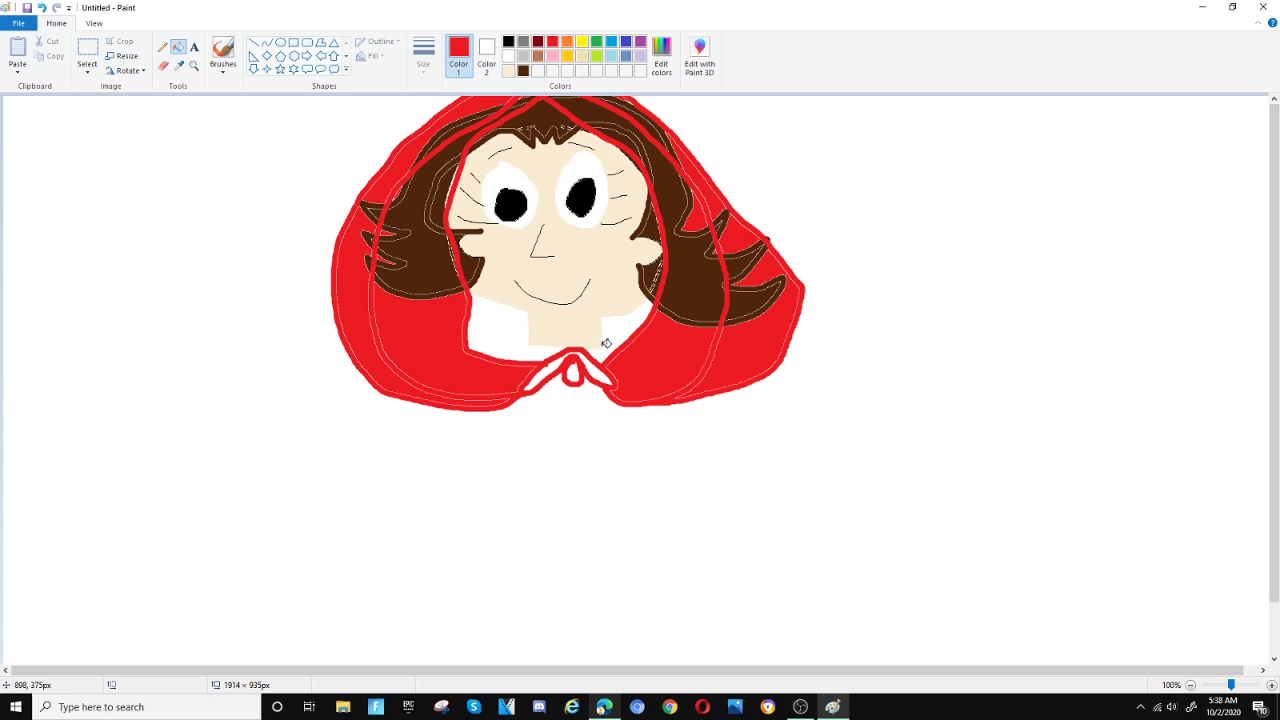
Step: Fill the bow with red, and close off and fill the white areas around the neck in the same red
left_click(549, 371)
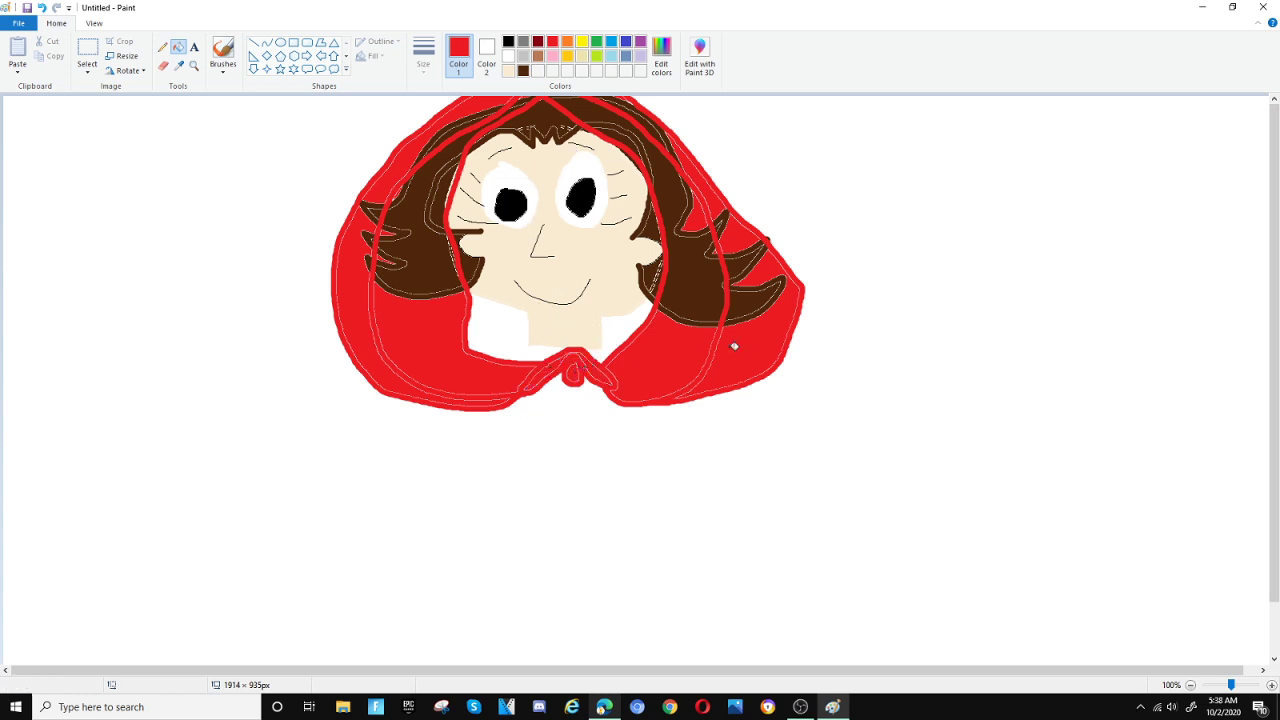
left_click(222, 50)
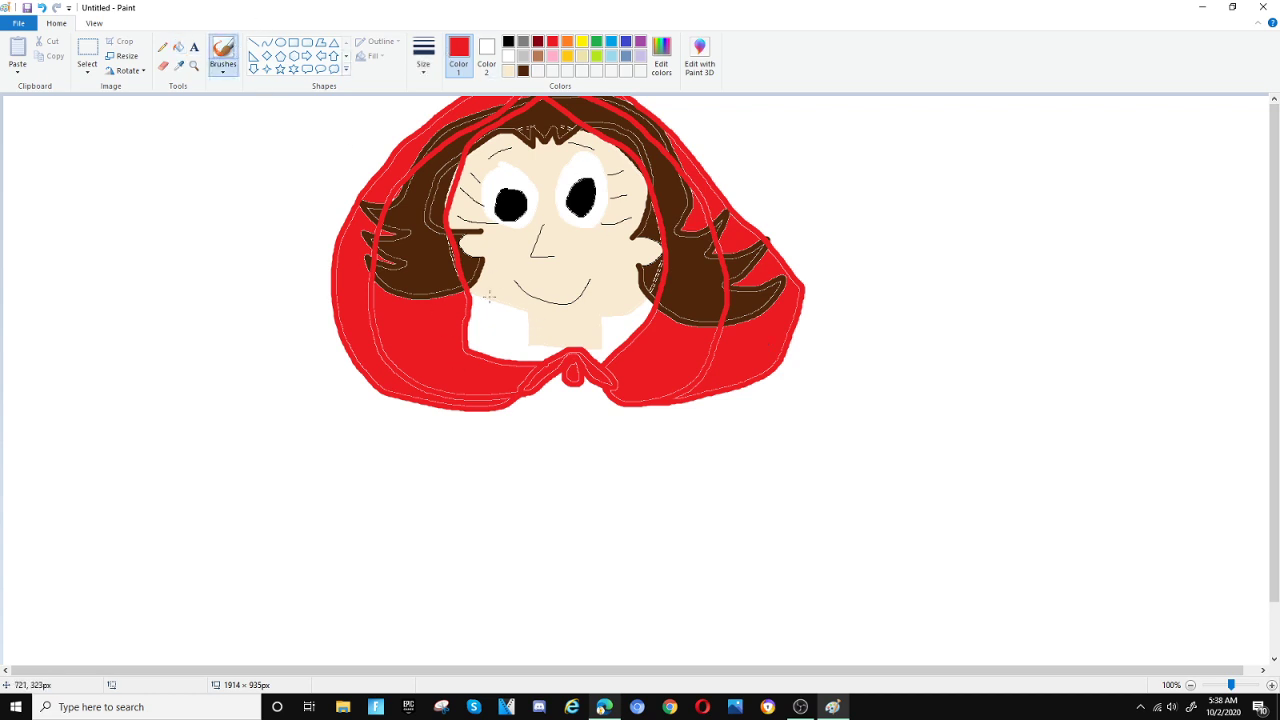
mouse_move(472, 296)
left_mouse_down()
mouse_move(544, 349)
mouse_move(600, 348)
mouse_move(641, 308)
left_mouse_up()
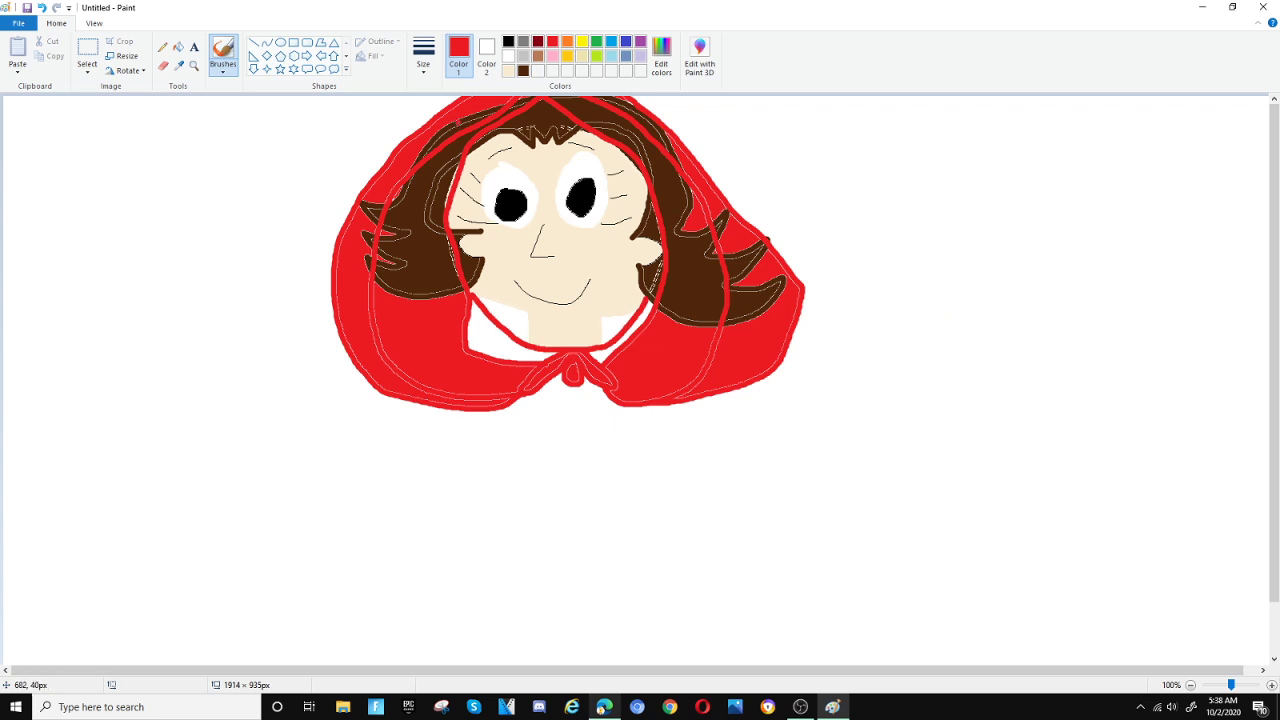
left_click(178, 47)
left_click(496, 326)
left_click(603, 352)
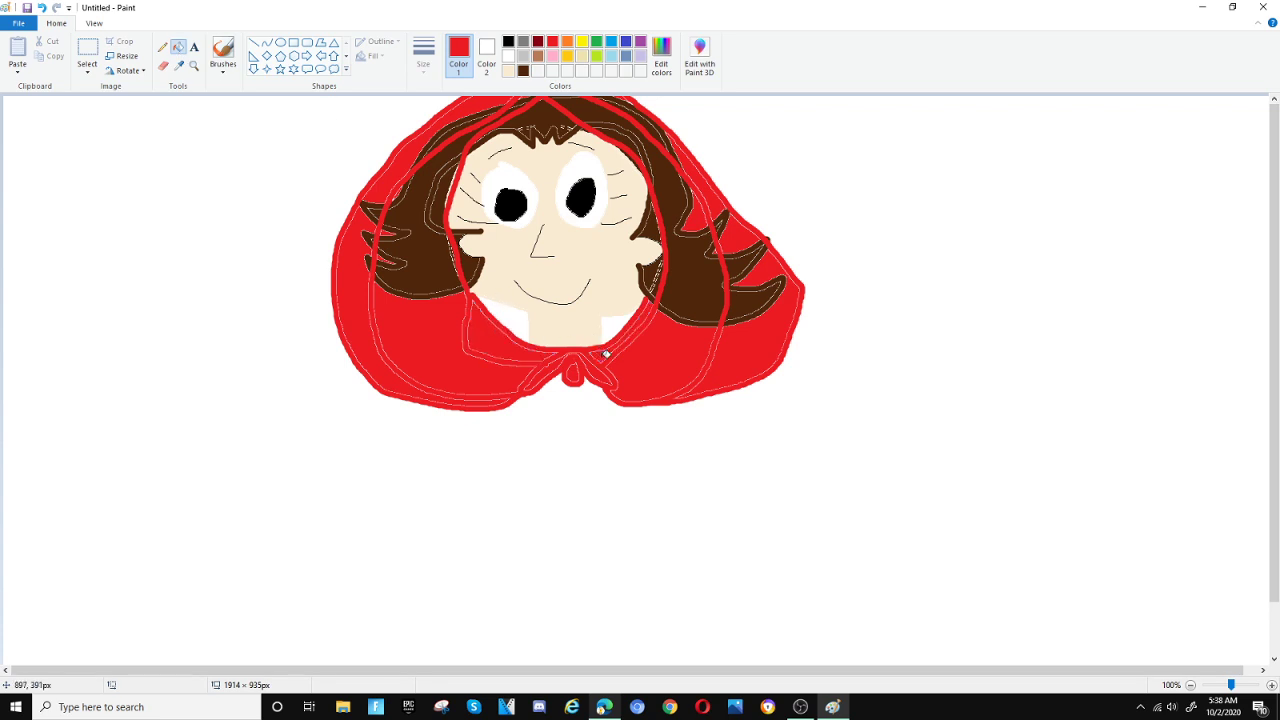
left_click(612, 330)
left_click(530, 322)
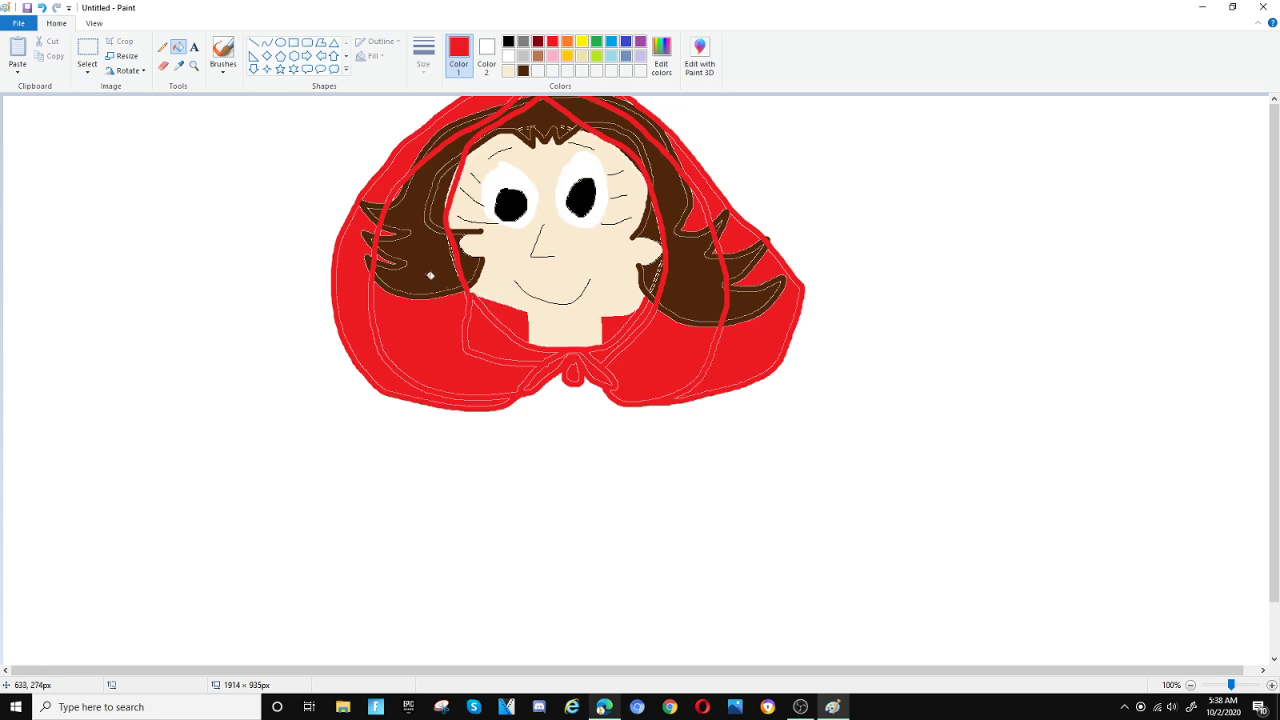
Step: Fill the large brown hair areas outside the face opening with red on both sides, including the right-hand tips
left_click(430, 274)
left_click(439, 206)
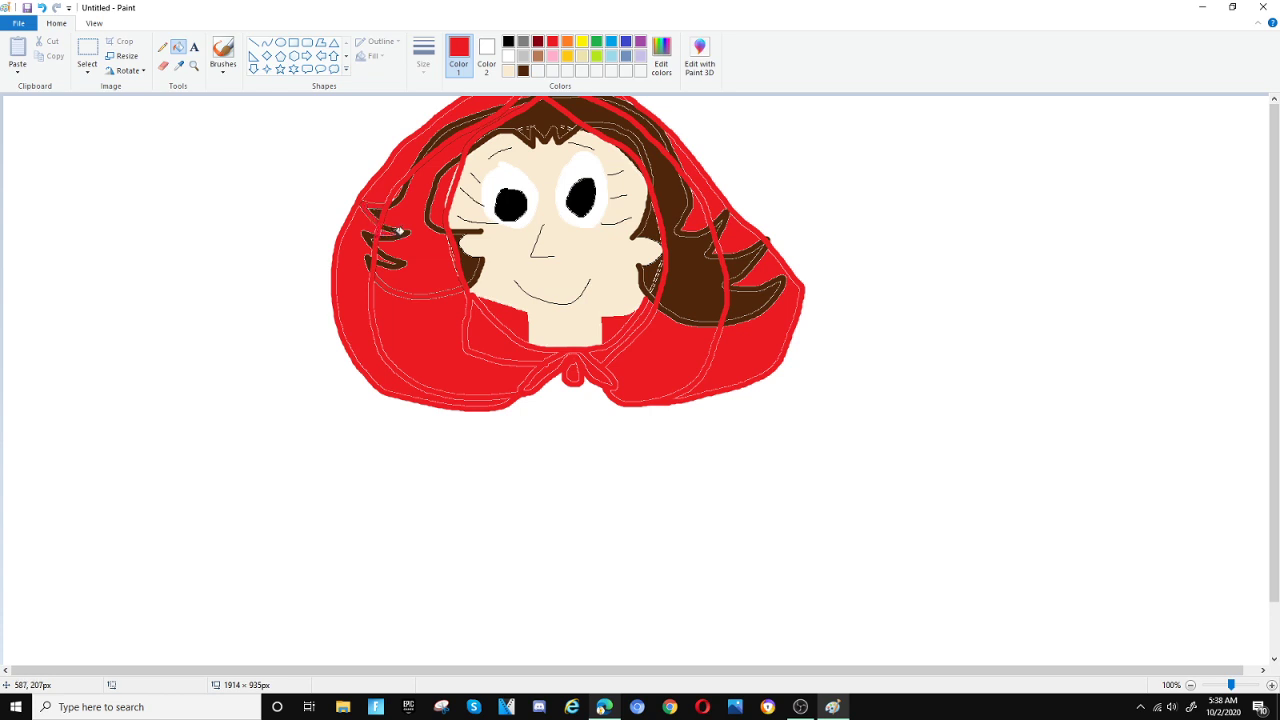
left_click(688, 252)
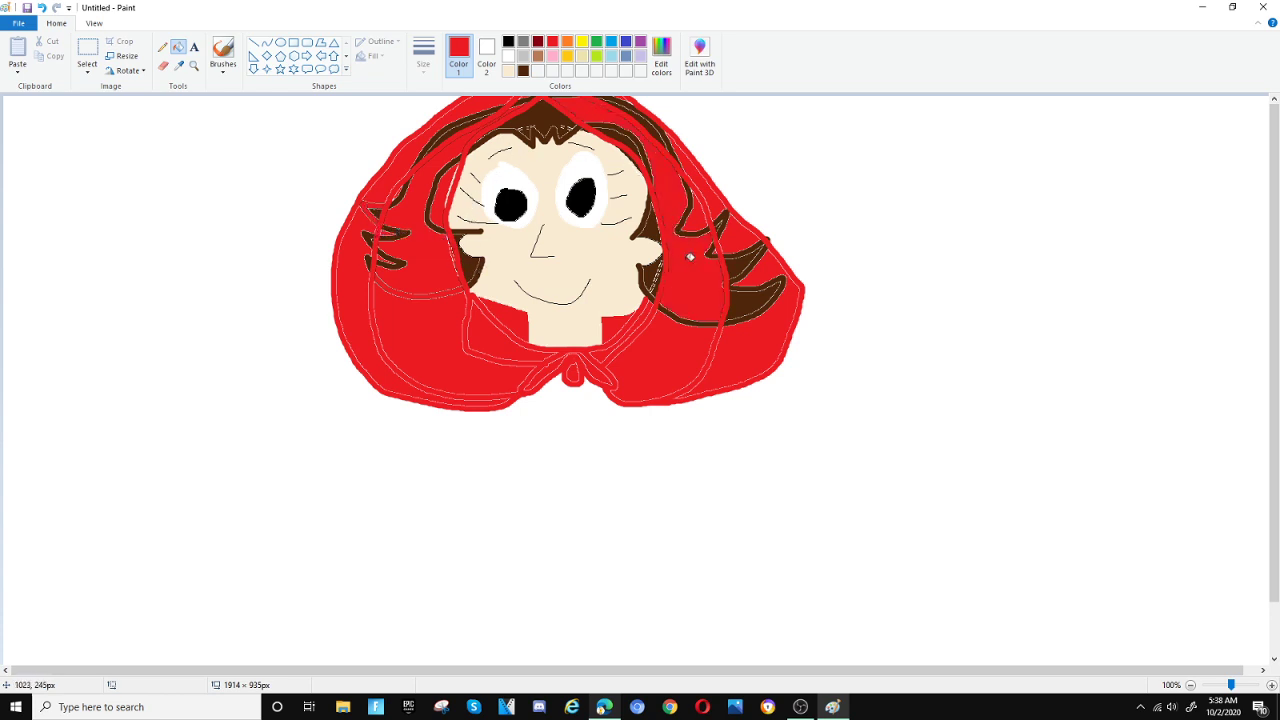
left_click(750, 301)
left_click(747, 265)
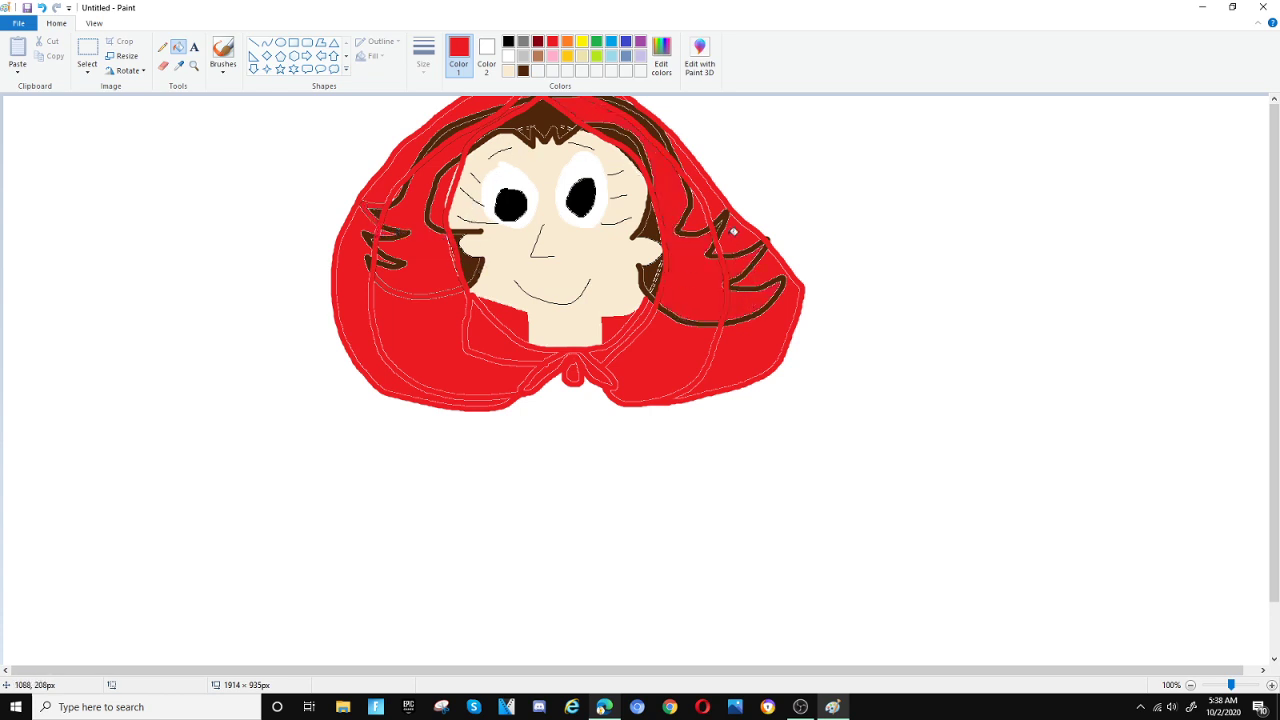
Step: Recolour the remaining brown outlines of the flicked-out hair ends on both sides of the hood red
left_click(694, 233)
left_click(725, 226)
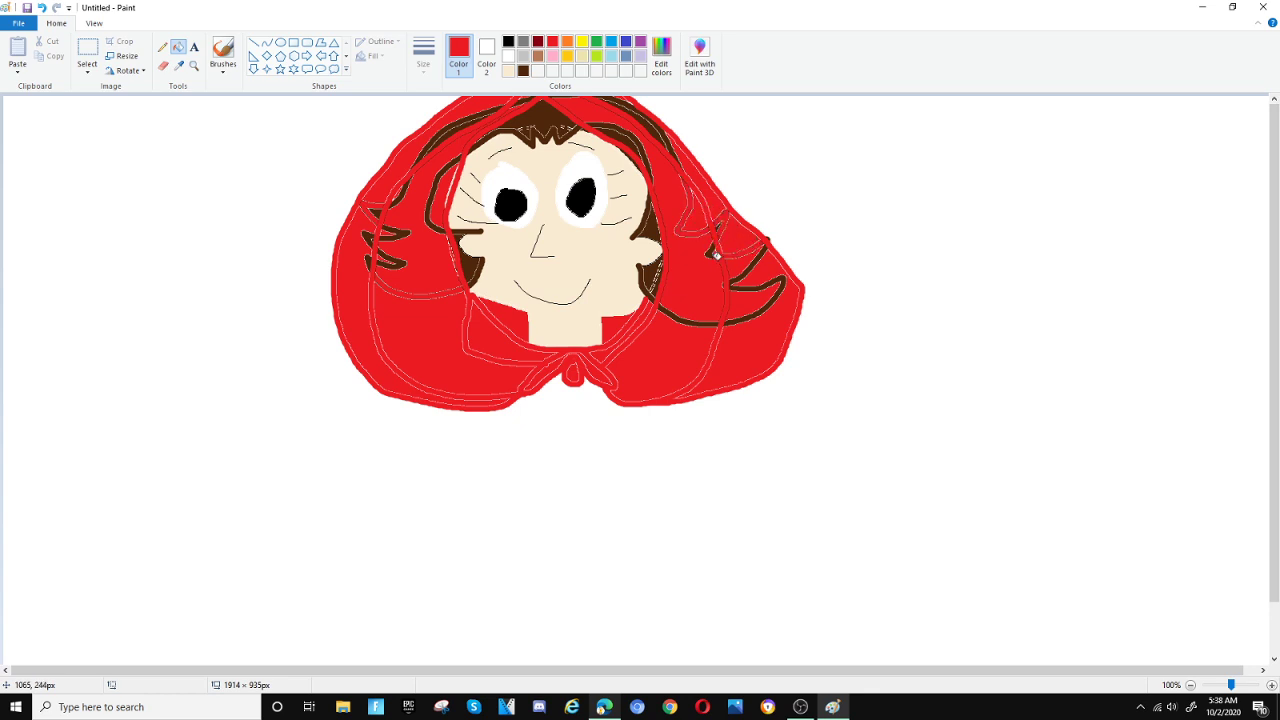
left_click(749, 265)
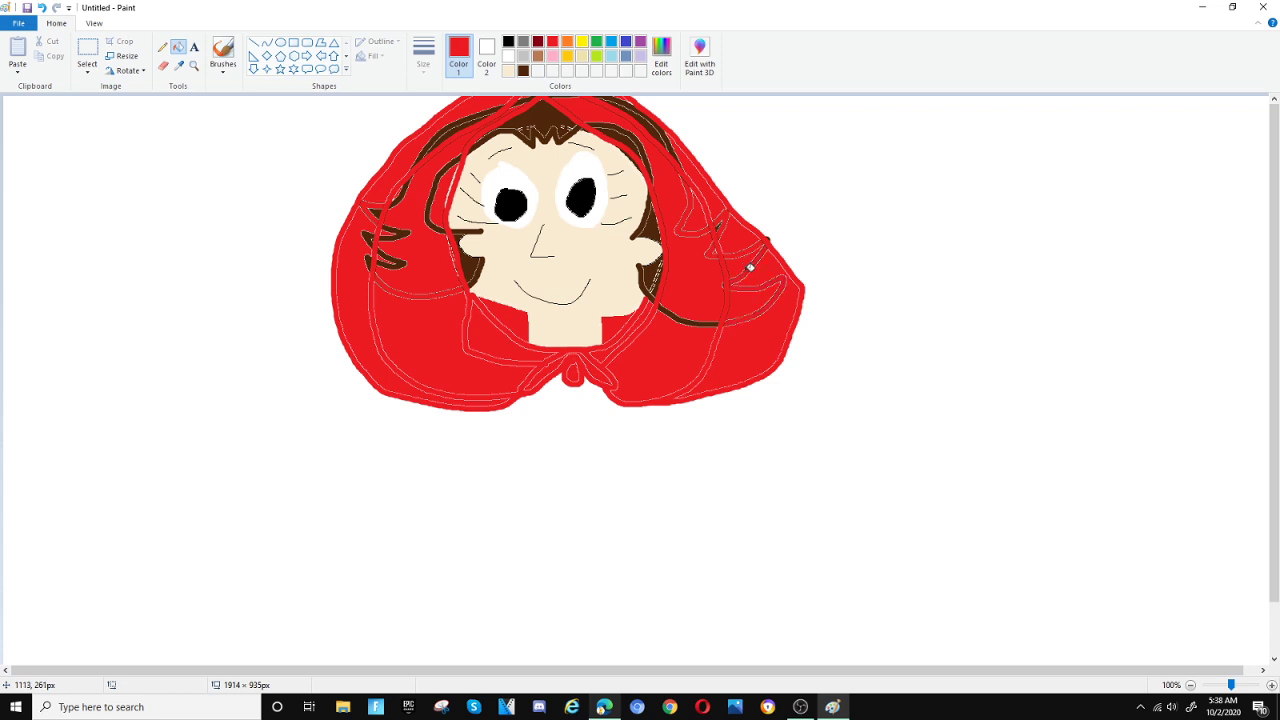
left_click(688, 321)
left_click(399, 261)
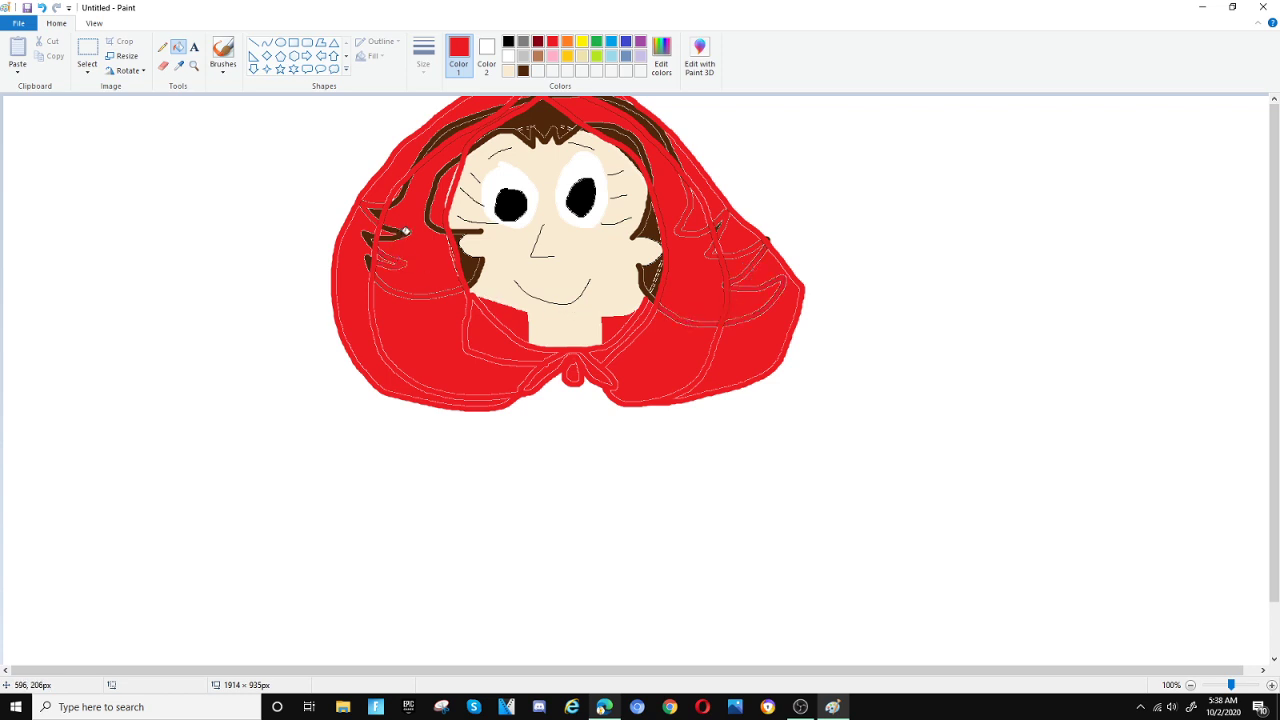
left_click(403, 232)
left_click(366, 237)
left_click(441, 225)
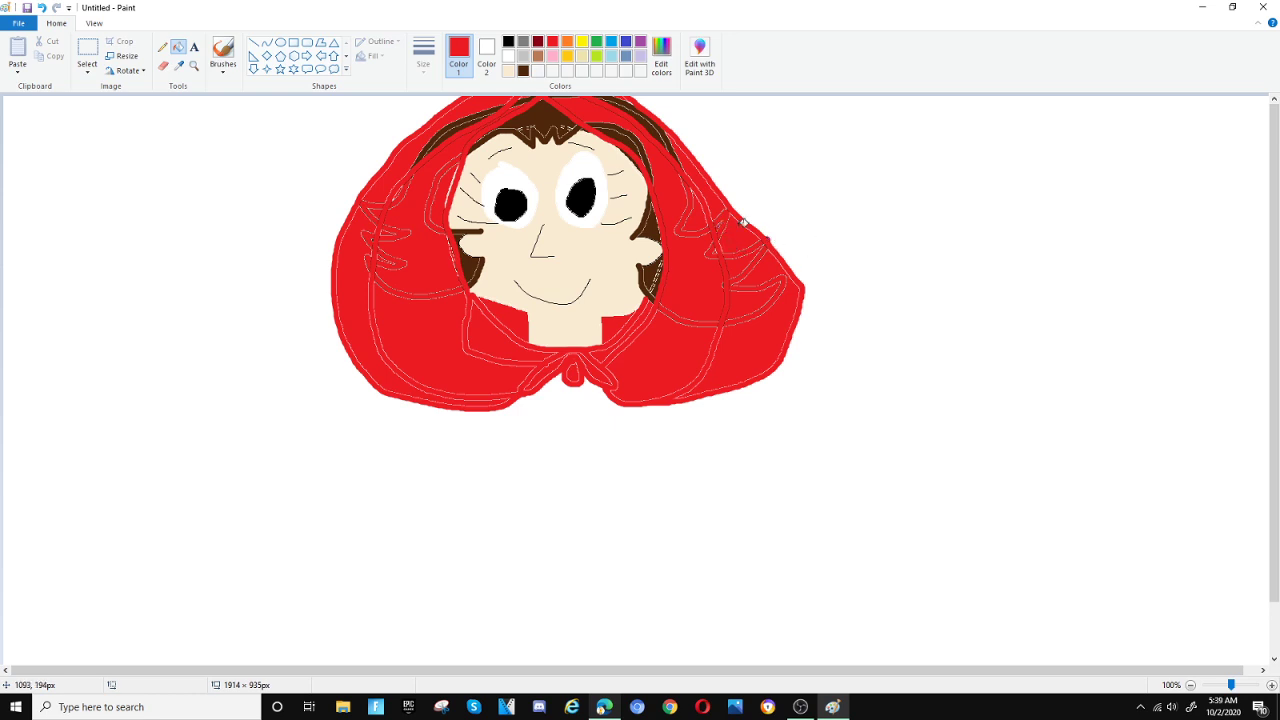
Step: Fill the leftover brown hair strips along the top of the hood with red
left_click(640, 140)
left_click(628, 130)
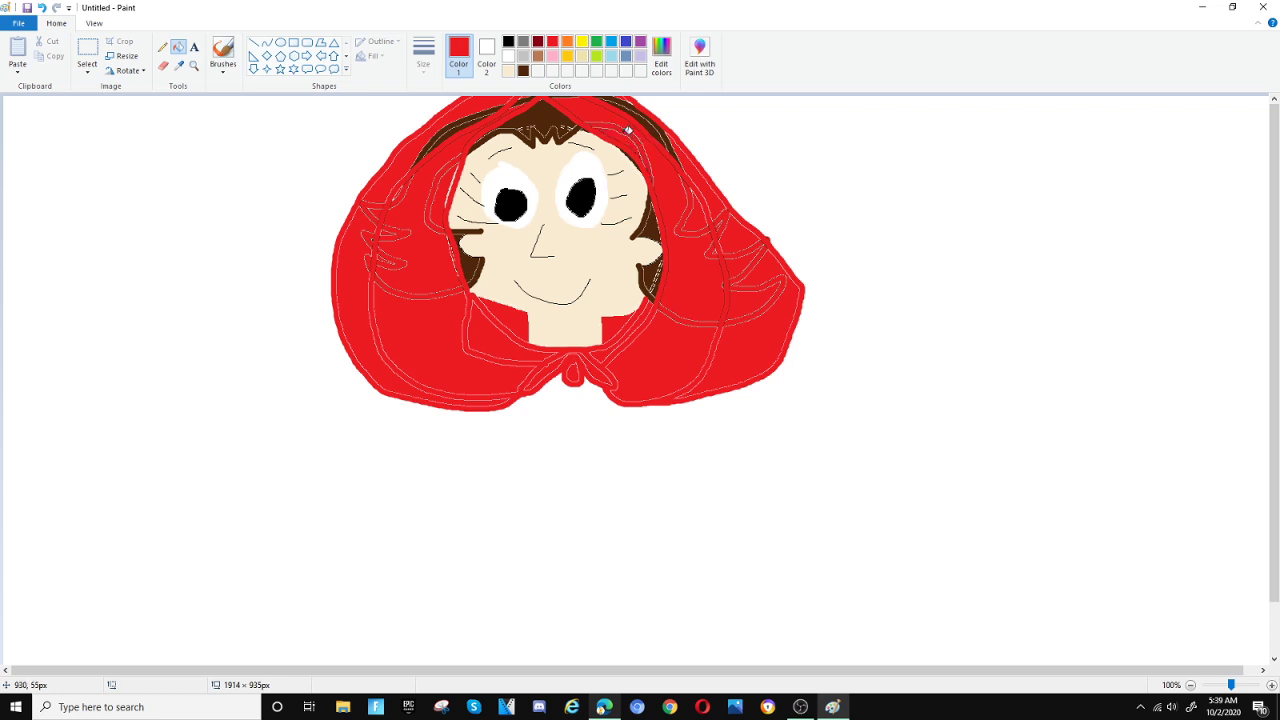
left_click(654, 118)
left_click(656, 121)
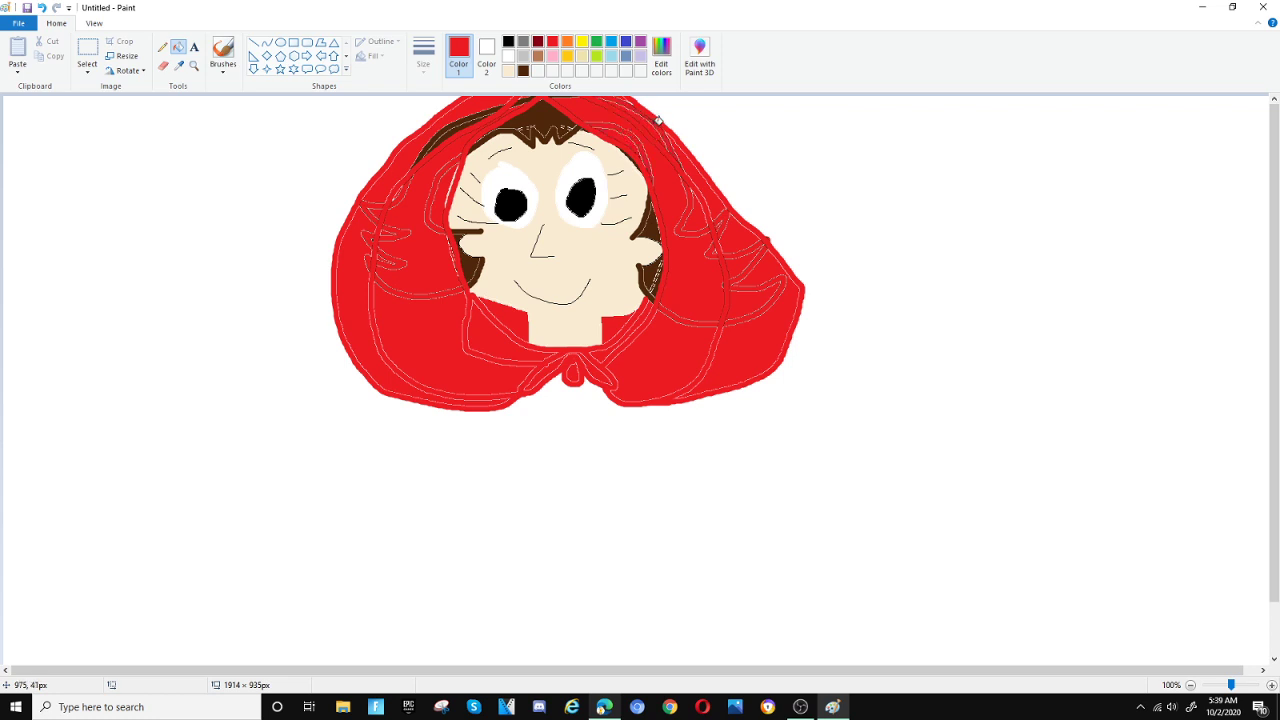
left_click(450, 134)
left_click(443, 130)
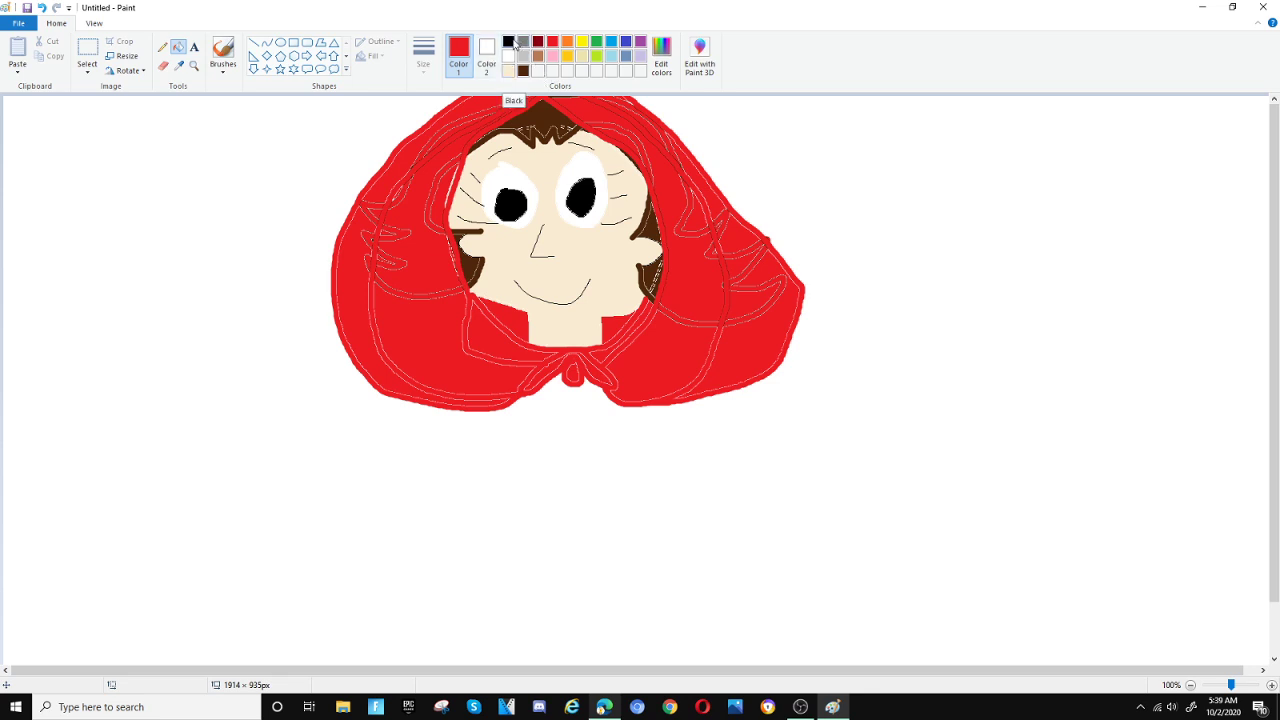
Step: Brush a red torso outline below the bow and add two black horizontal lines across its upper and lower parts
left_click(223, 52)
mouse_move(527, 399)
left_mouse_down()
mouse_move(500, 516)
mouse_move(552, 521)
mouse_move(620, 482)
mouse_move(605, 399)
left_mouse_up()
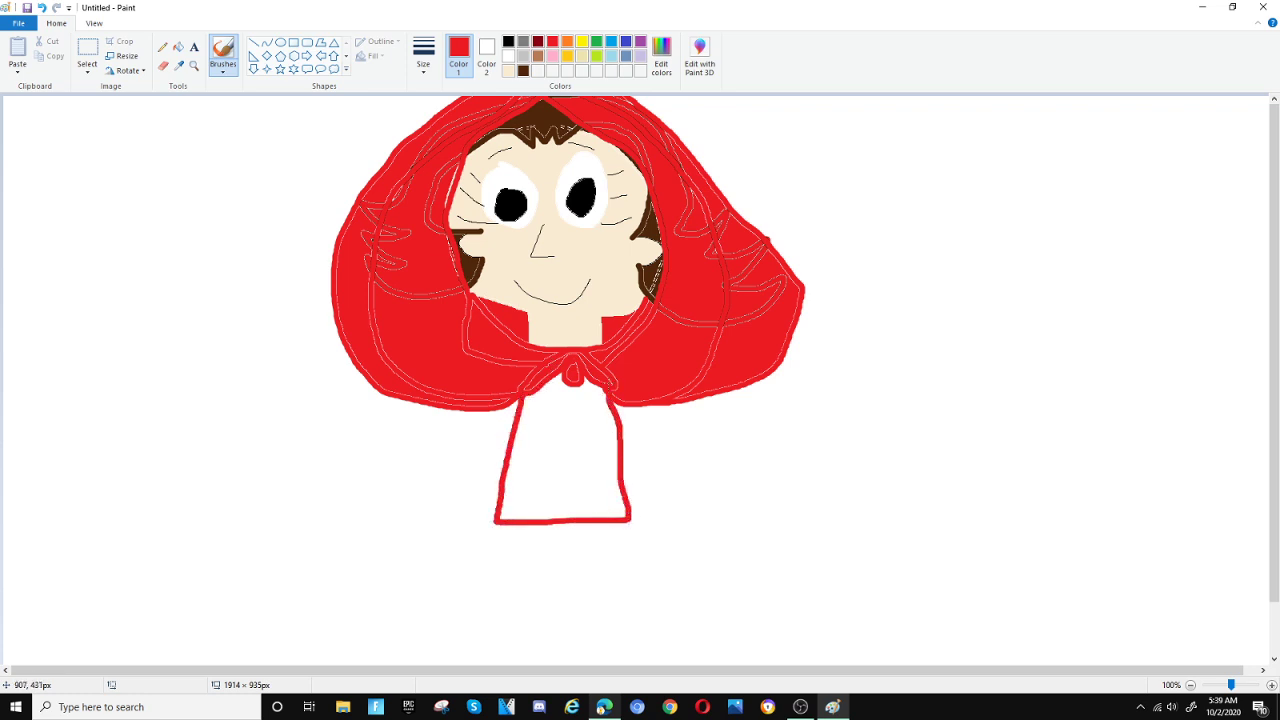
left_click(508, 41)
left_click_drag(519, 423, 616, 417)
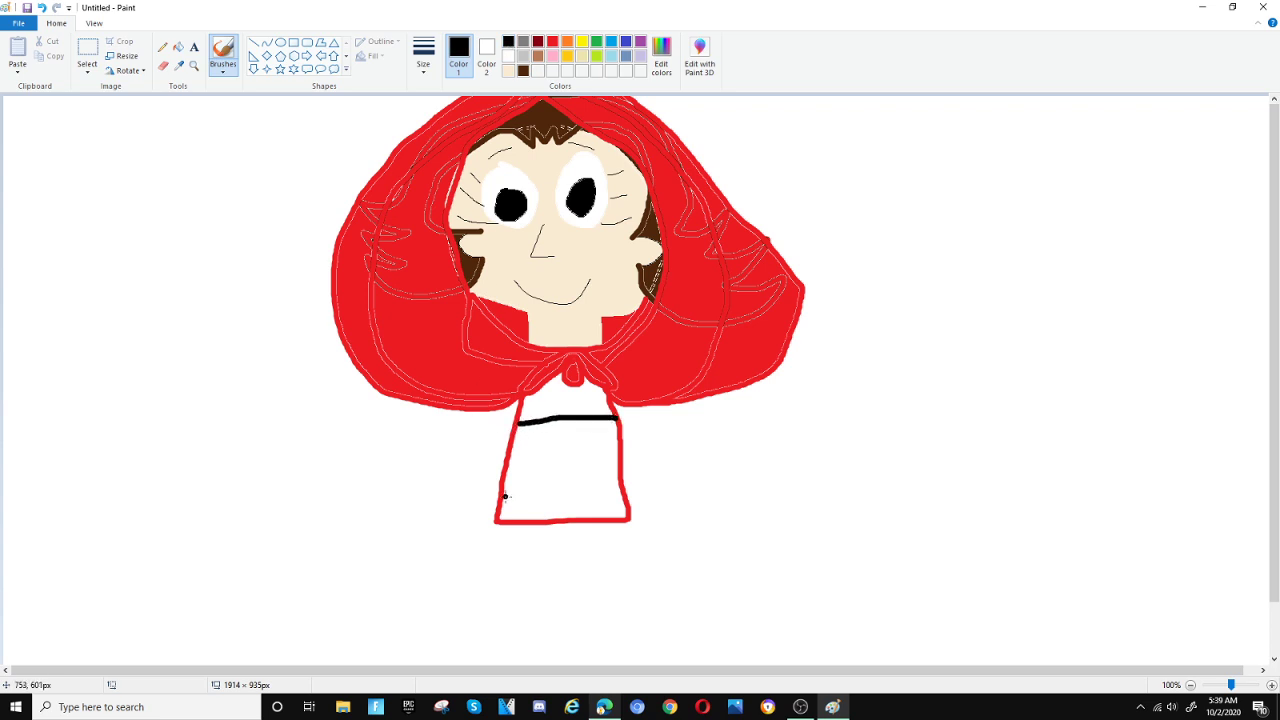
left_click_drag(505, 496, 616, 490)
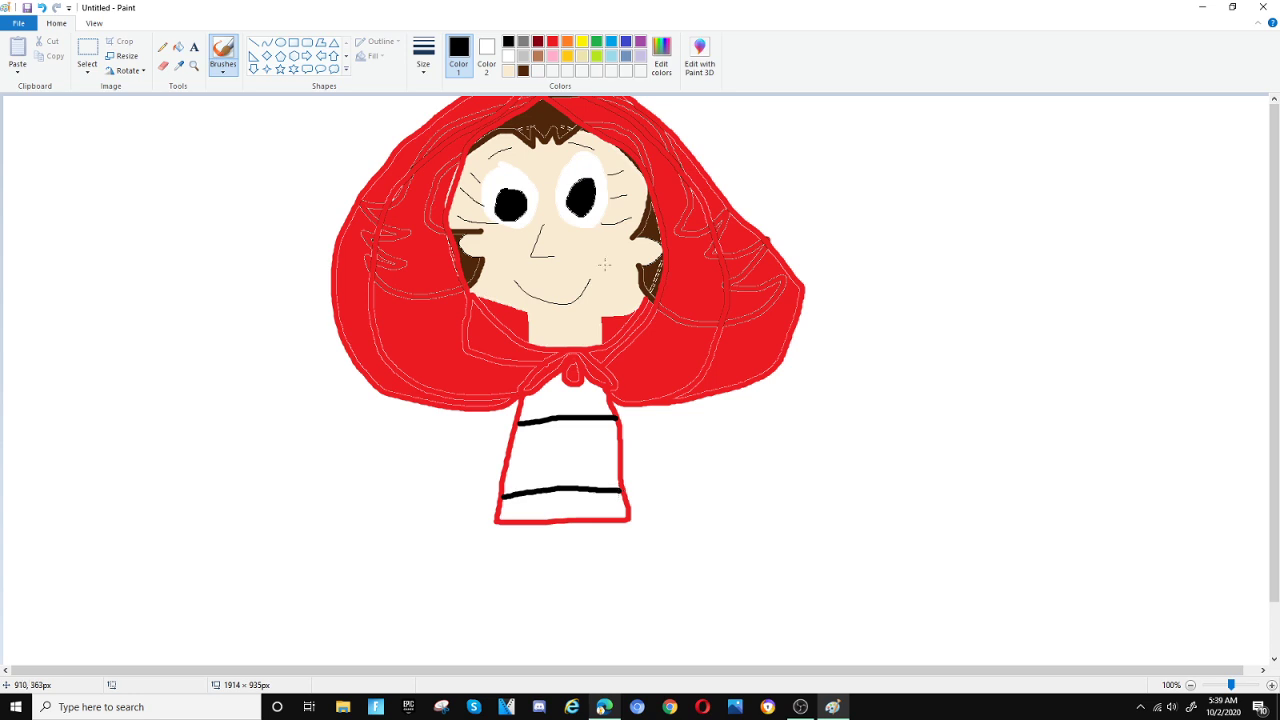
Step: Draw four dark brown vertical lines between the two black lines on the torso
left_click(523, 70)
left_click_drag(544, 421, 535, 490)
left_click_drag(594, 421, 584, 493)
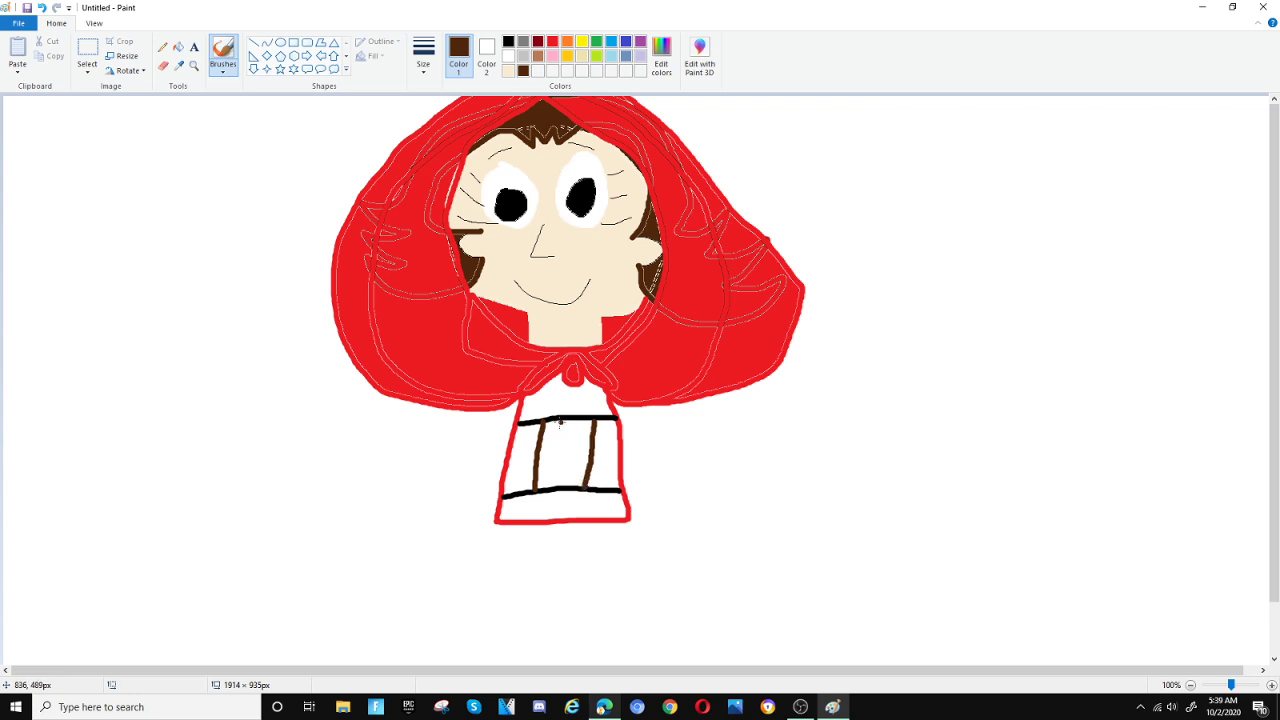
left_click_drag(560, 422, 548, 484)
left_click_drag(583, 417, 570, 471)
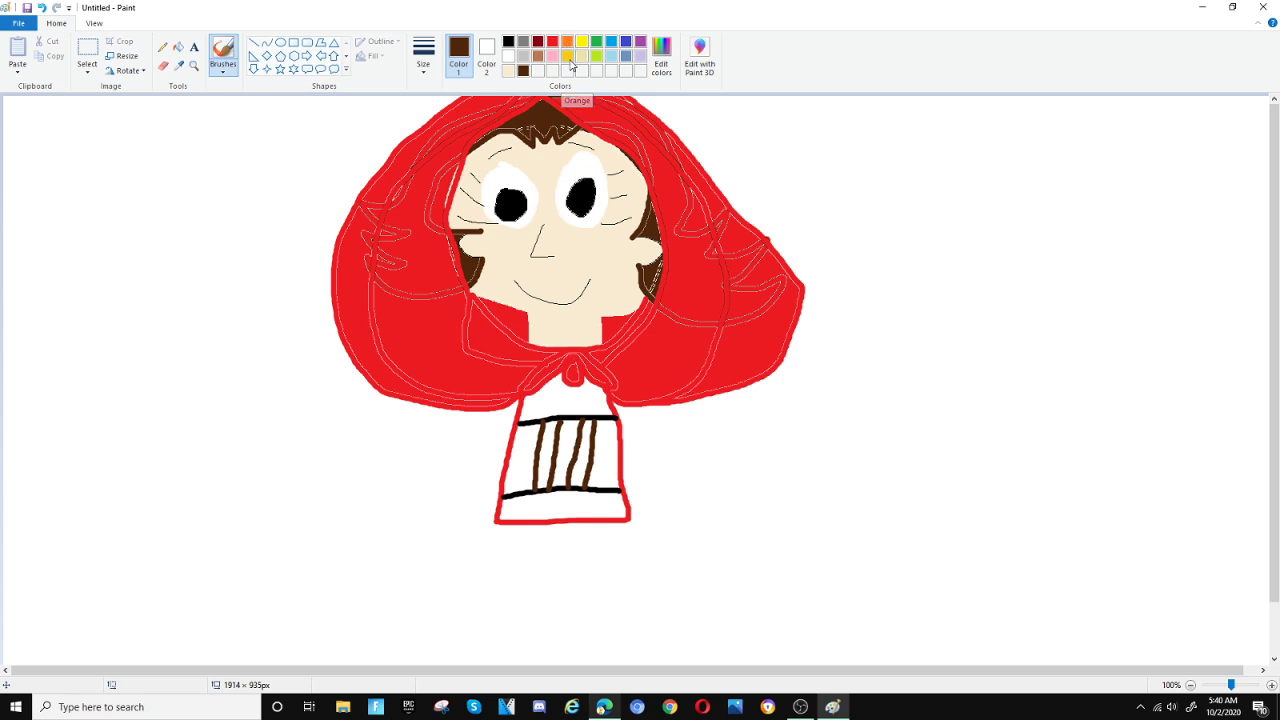
Step: Fill the two outer sections and the middle section of the bodice with black
left_click(509, 42)
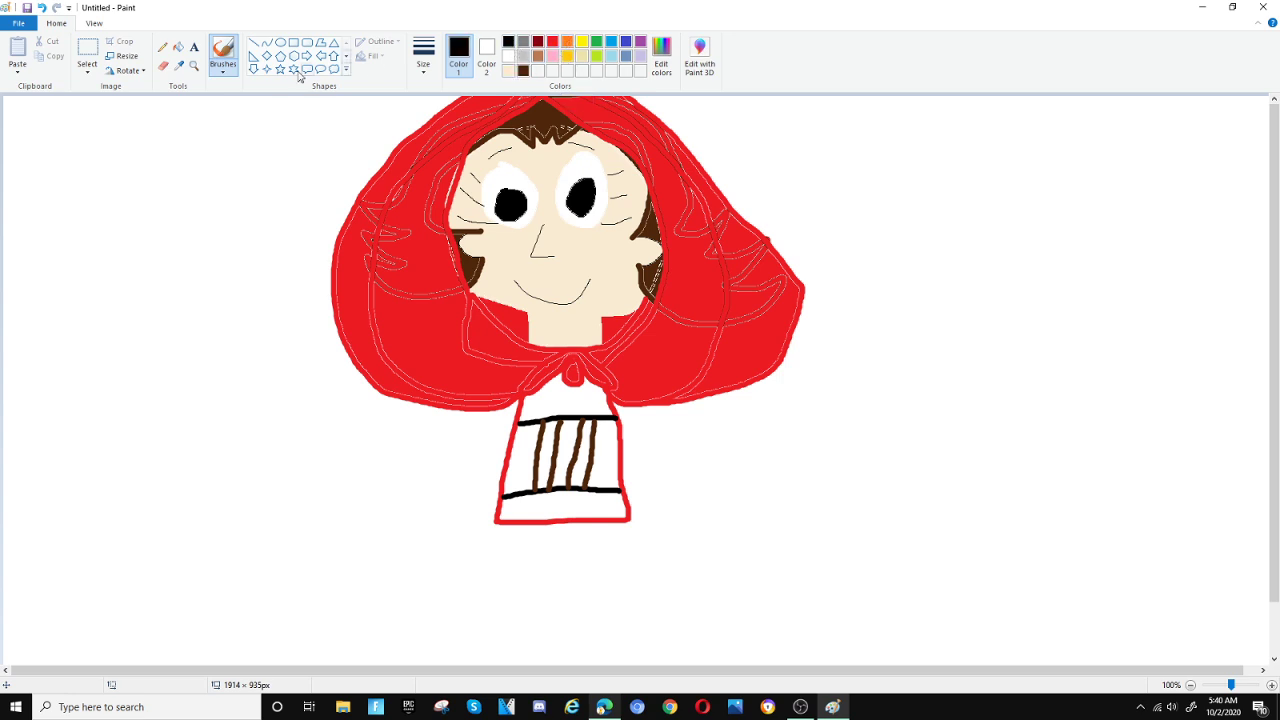
left_click(178, 47)
left_click(518, 452)
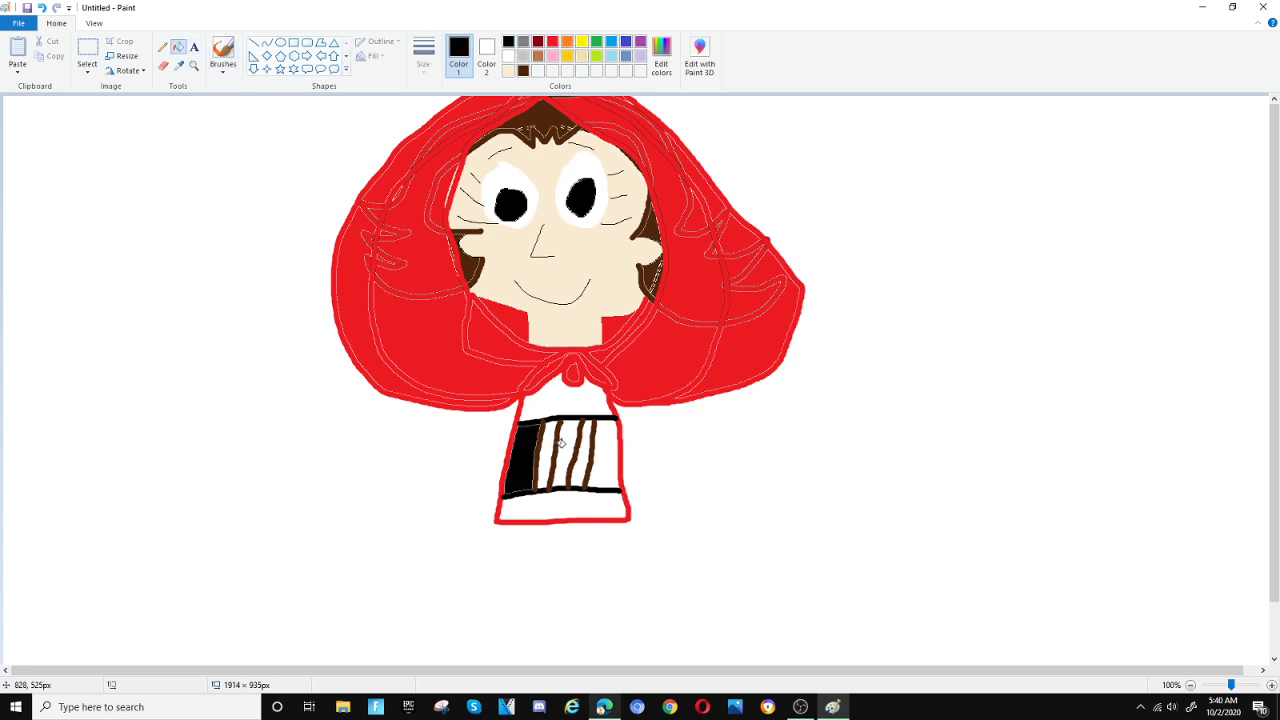
left_click(565, 444)
left_click(609, 461)
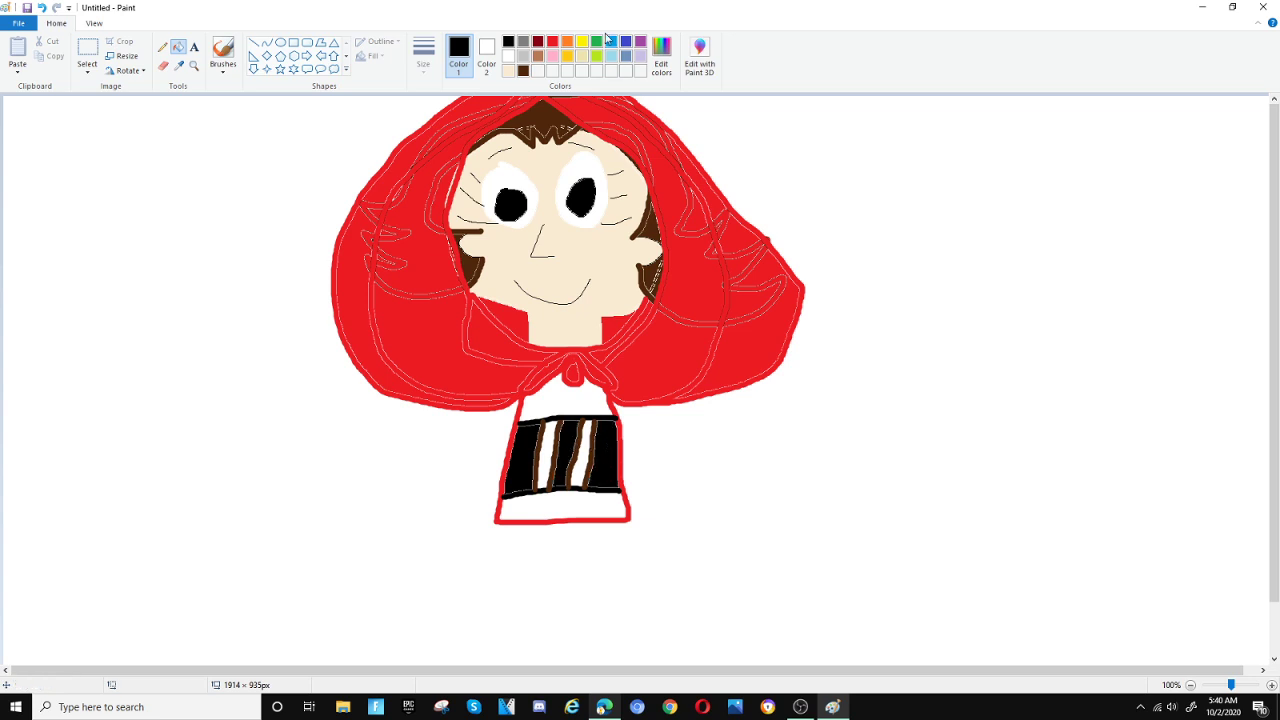
Step: Fill the two narrow stripes between the bodice's black sections with dark brown
left_click(523, 71)
left_click(545, 450)
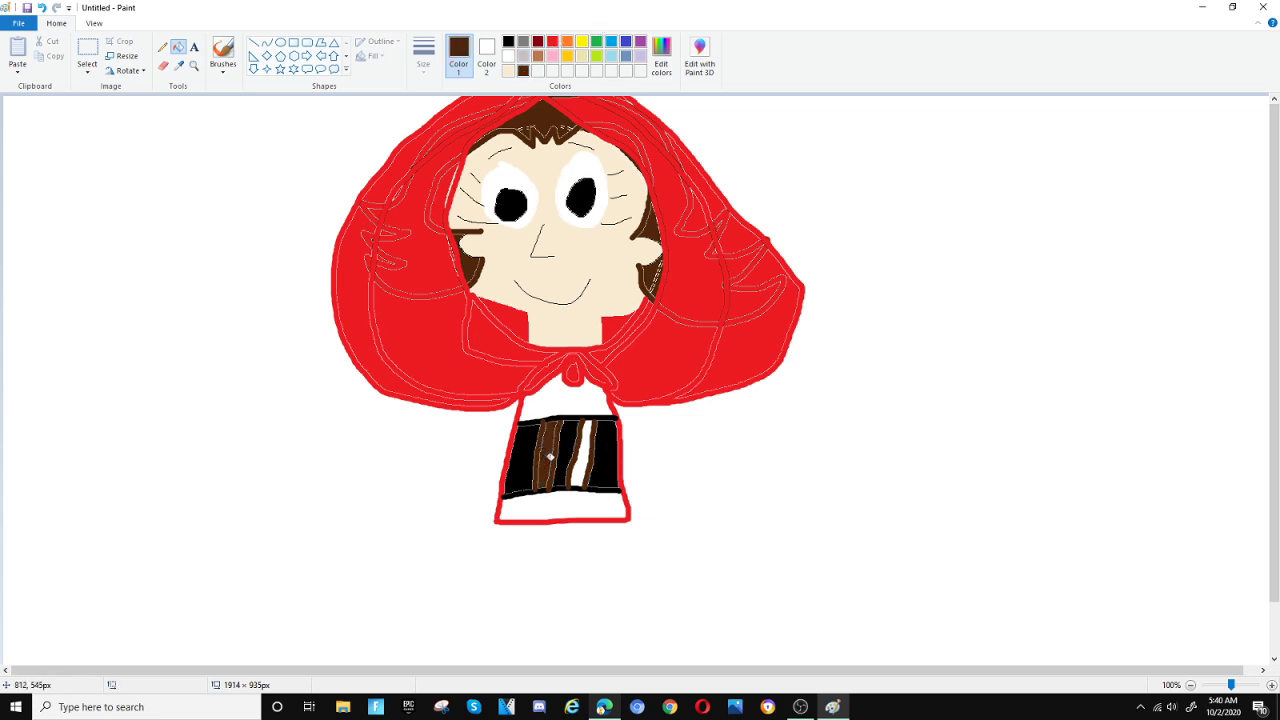
left_click(583, 455)
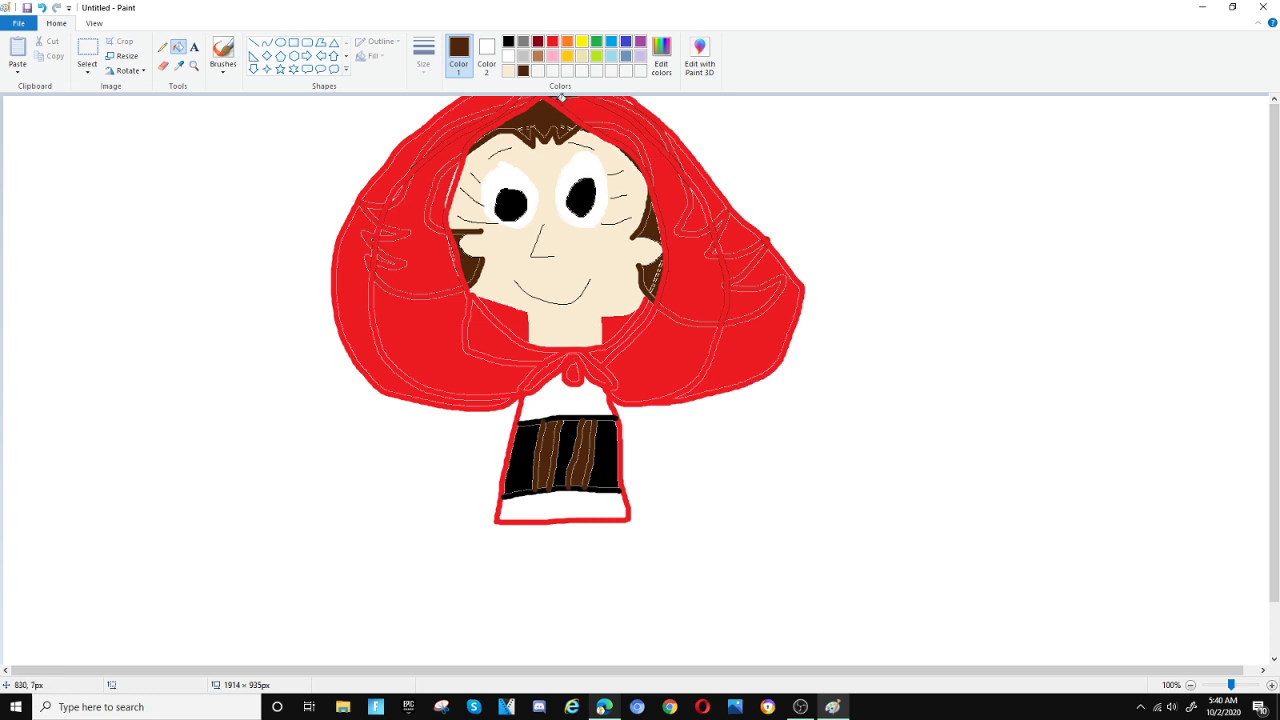
Step: Brush two black pointed shapes above the bodice and two pointing down below it
left_click(508, 42)
left_click(223, 52)
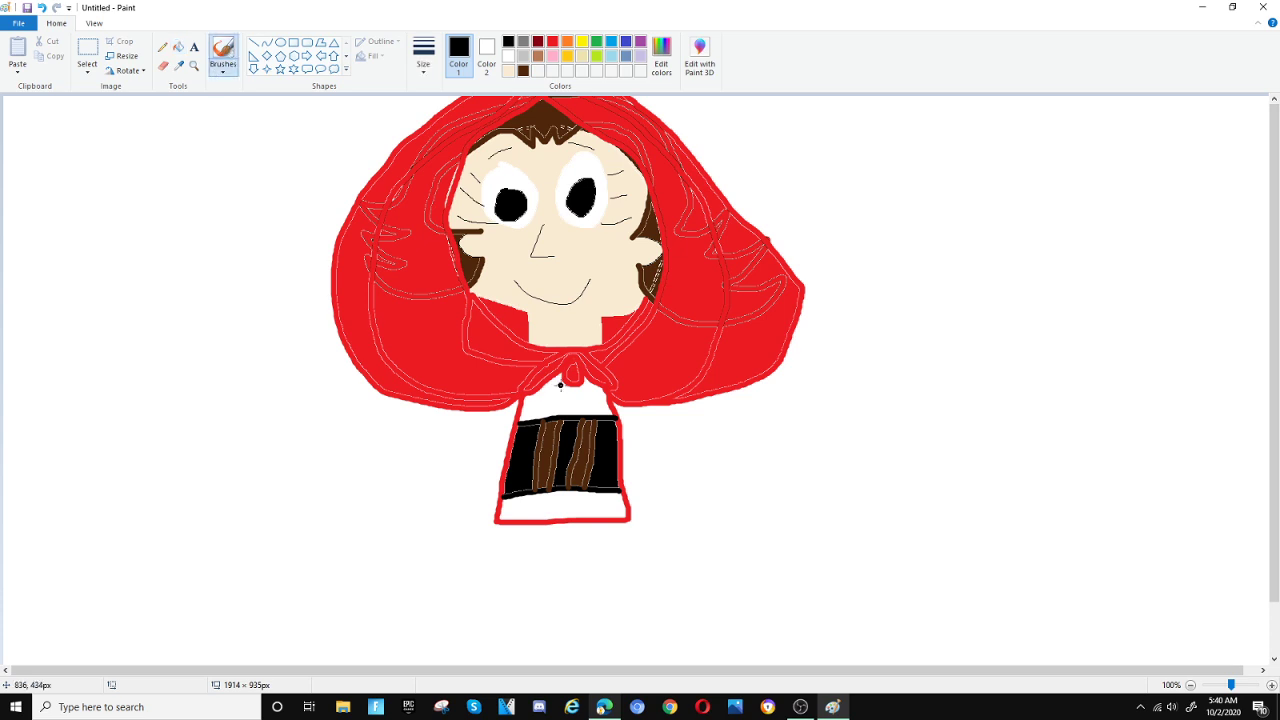
mouse_move(562, 375)
left_mouse_down()
mouse_move(571, 415)
mouse_move(586, 380)
mouse_move(522, 420)
left_mouse_up()
left_click_drag(584, 370, 610, 416)
mouse_move(531, 493)
left_mouse_down()
mouse_move(565, 520)
mouse_move(568, 492)
mouse_move(590, 514)
mouse_move(613, 491)
left_mouse_up()
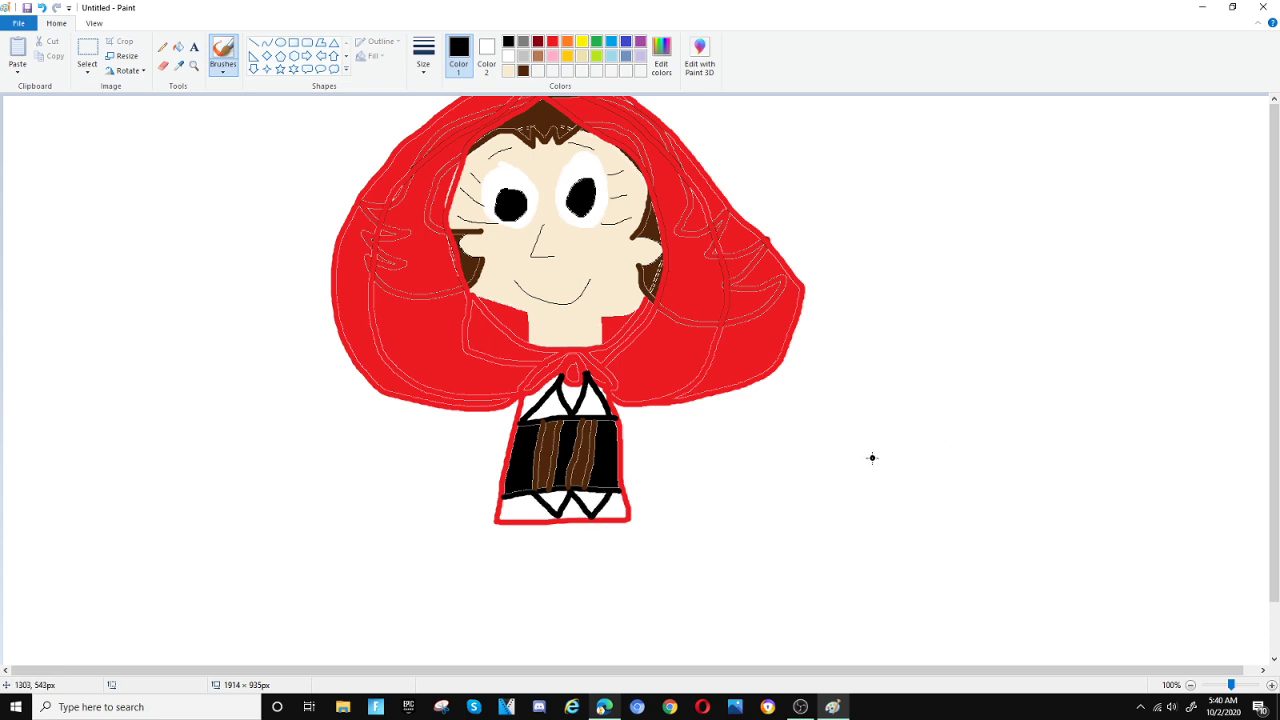
Step: Fill the four pointed shapes above and below the bodice with black
left_click(178, 47)
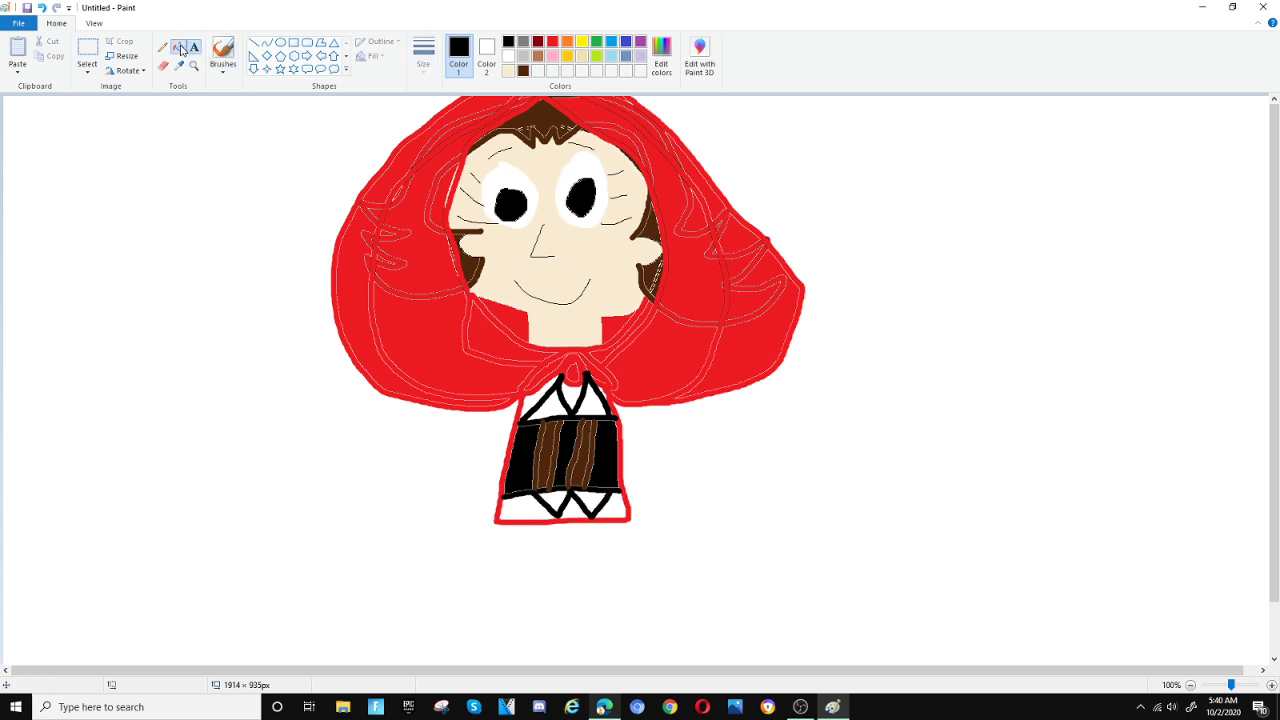
left_click(558, 405)
left_click(595, 400)
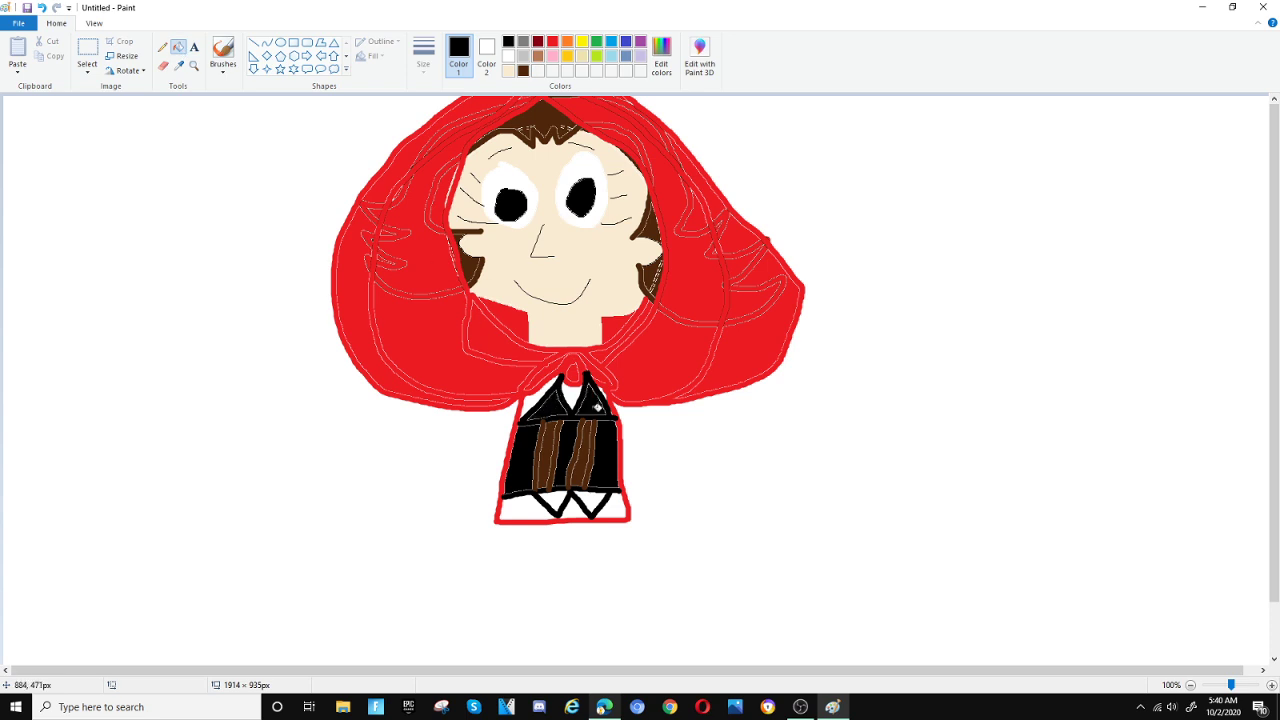
left_click(553, 503)
left_click(585, 496)
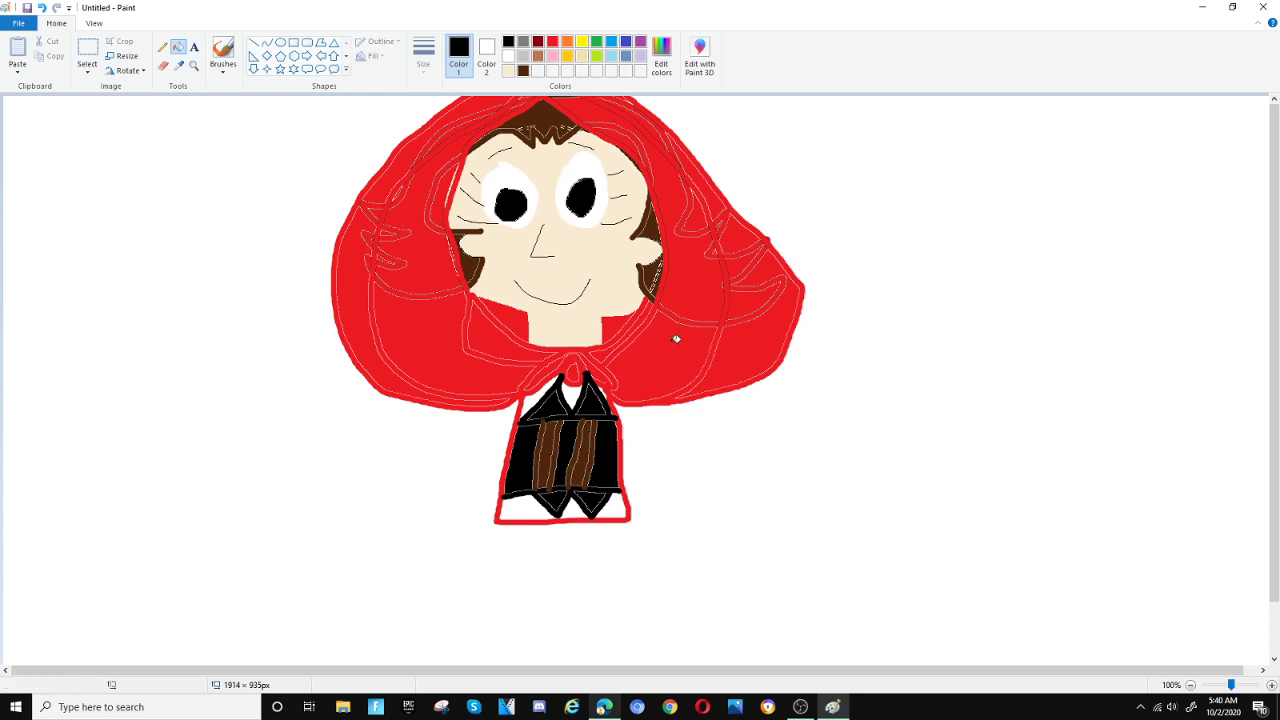
Step: Draw a flared red skirt below the torso and fill it with red
left_click(552, 41)
left_click(222, 50)
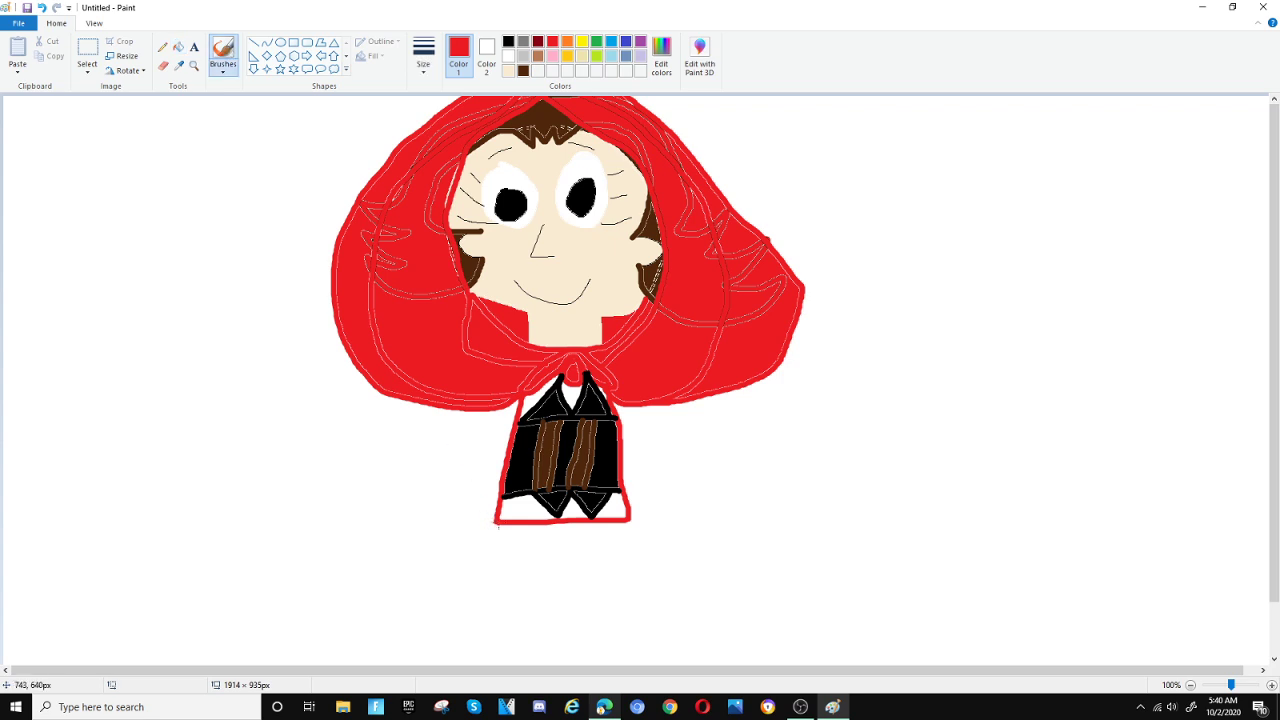
mouse_move(498, 524)
left_mouse_down()
mouse_move(474, 556)
mouse_move(486, 570)
mouse_move(652, 564)
mouse_move(629, 516)
left_mouse_up()
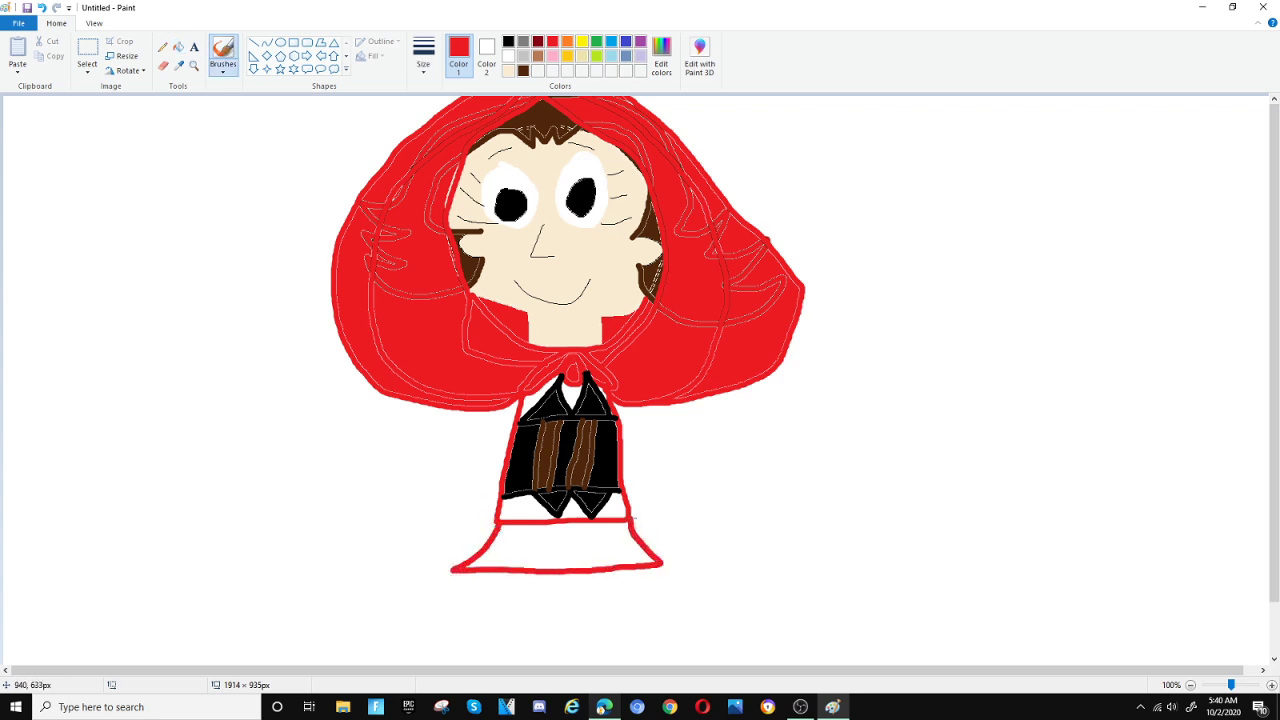
left_click(178, 47)
left_click(546, 538)
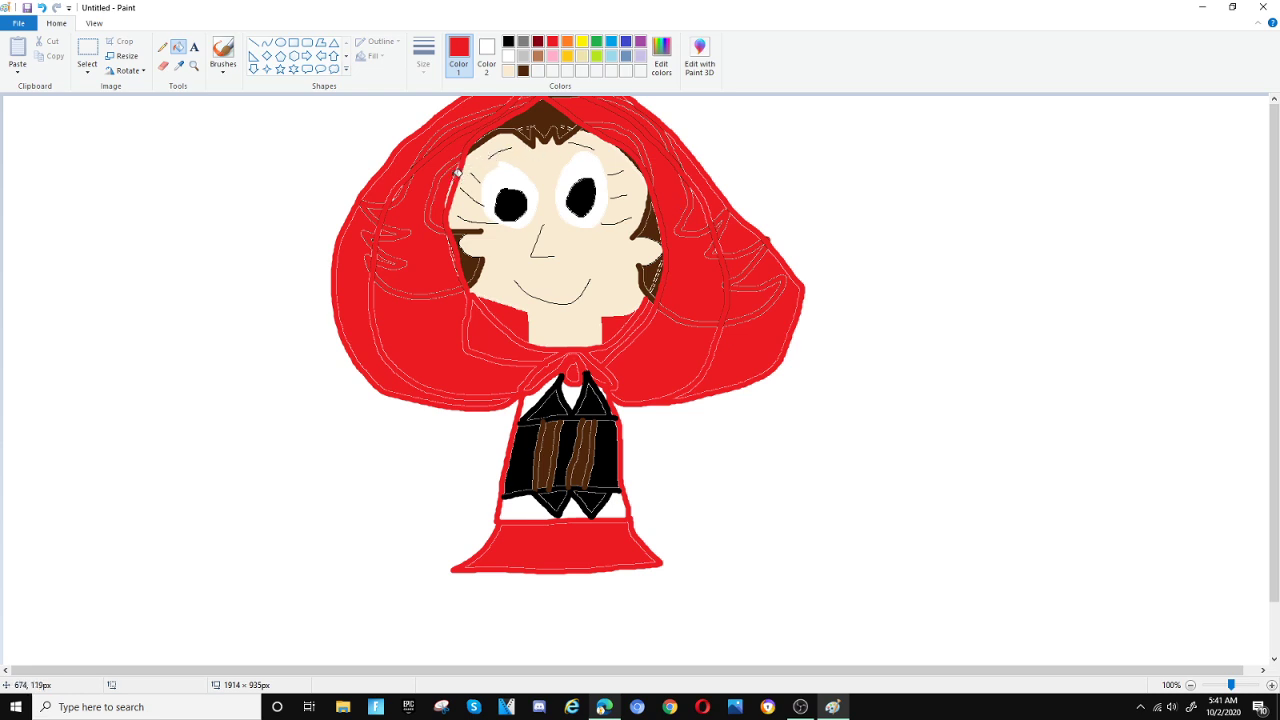
Step: Brush red over the thin white gap between the hood and the left side of the face
left_click(223, 50)
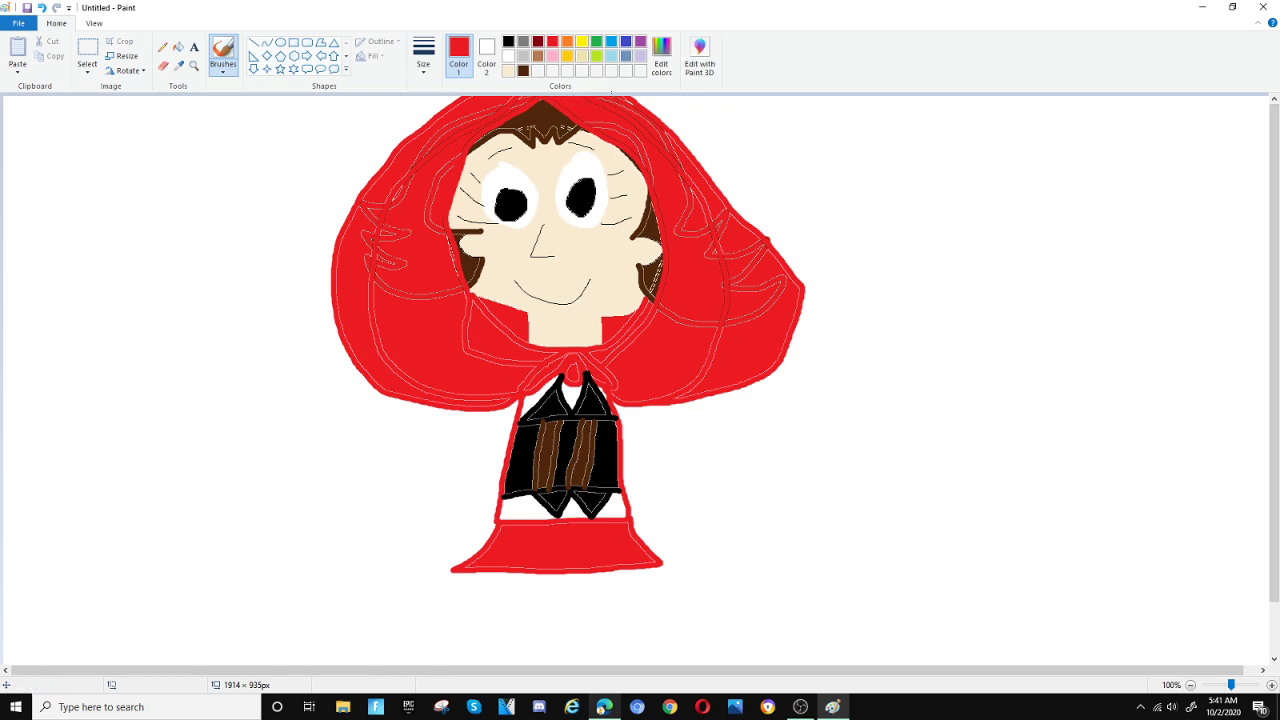
left_click(851, 192)
Step: Outline two short legs below the skirt in the light skin colour
left_click(508, 70)
mouse_move(528, 578)
left_mouse_down()
mouse_move(548, 602)
mouse_move(558, 577)
mouse_move(596, 604)
mouse_move(624, 603)
mouse_move(625, 570)
left_mouse_up()
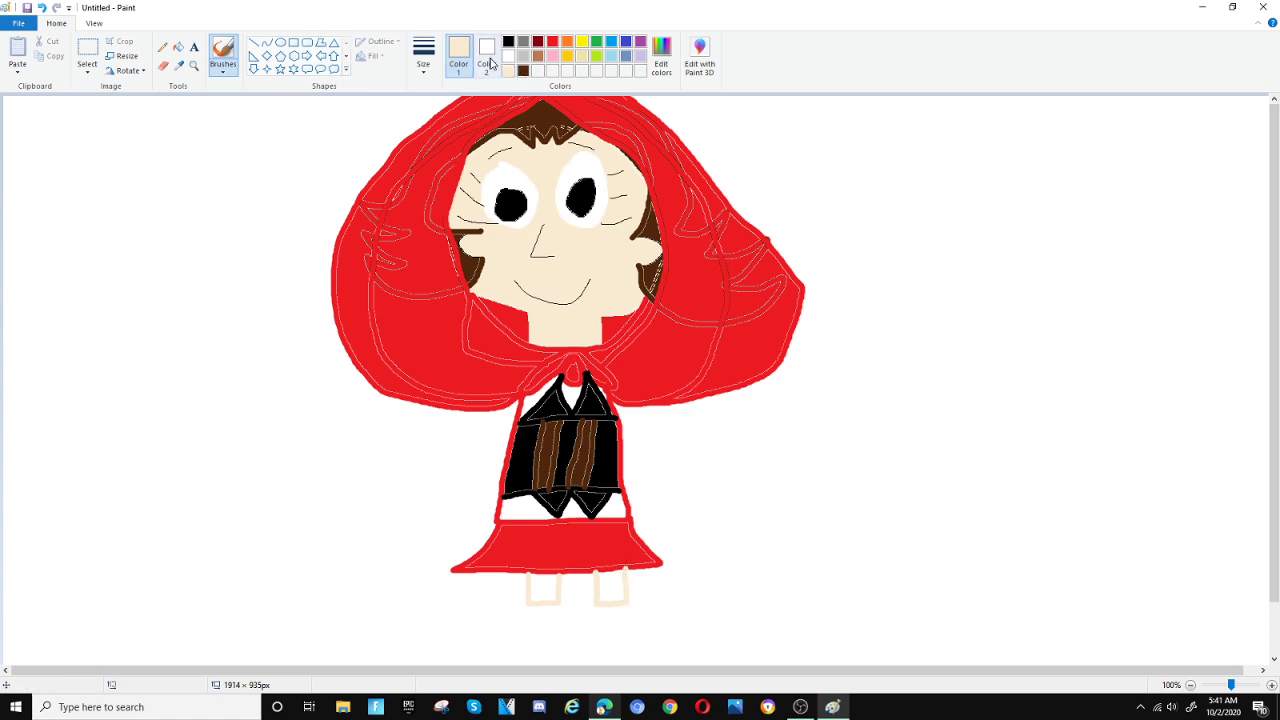
Step: Fill both outlined legs below the skirt with the light skin colour
left_click(178, 47)
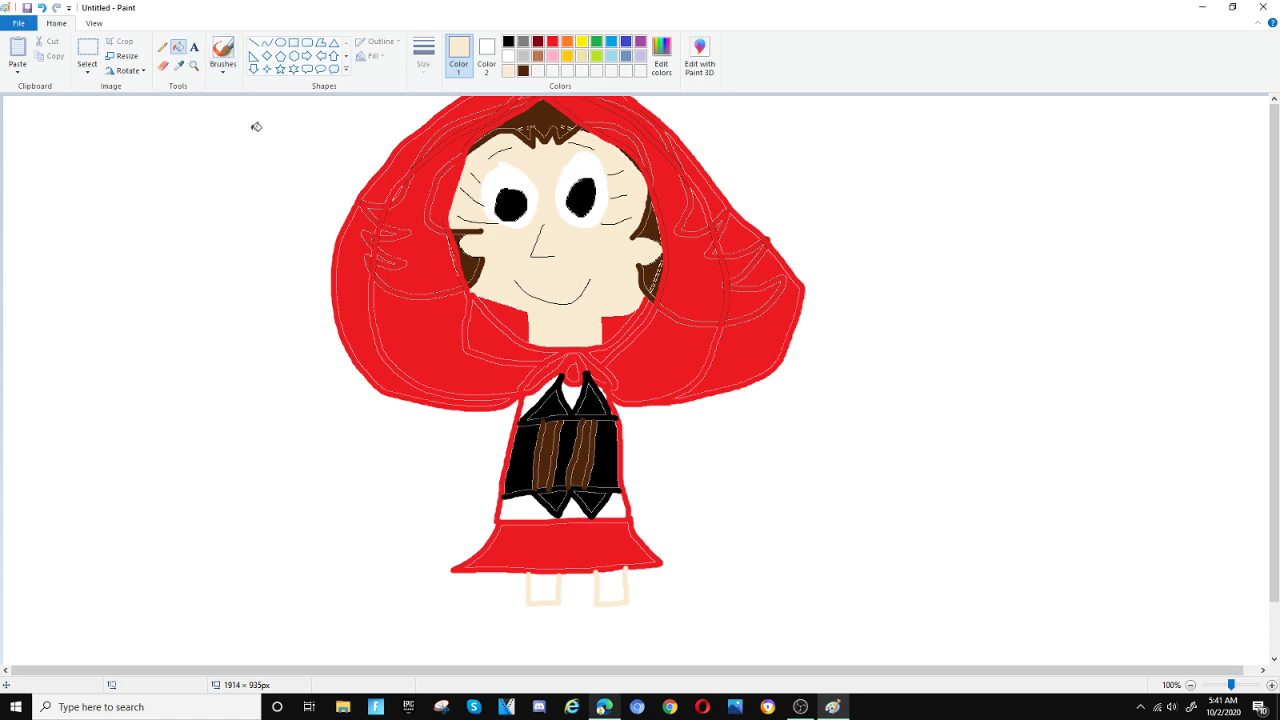
left_click(545, 586)
left_click(612, 586)
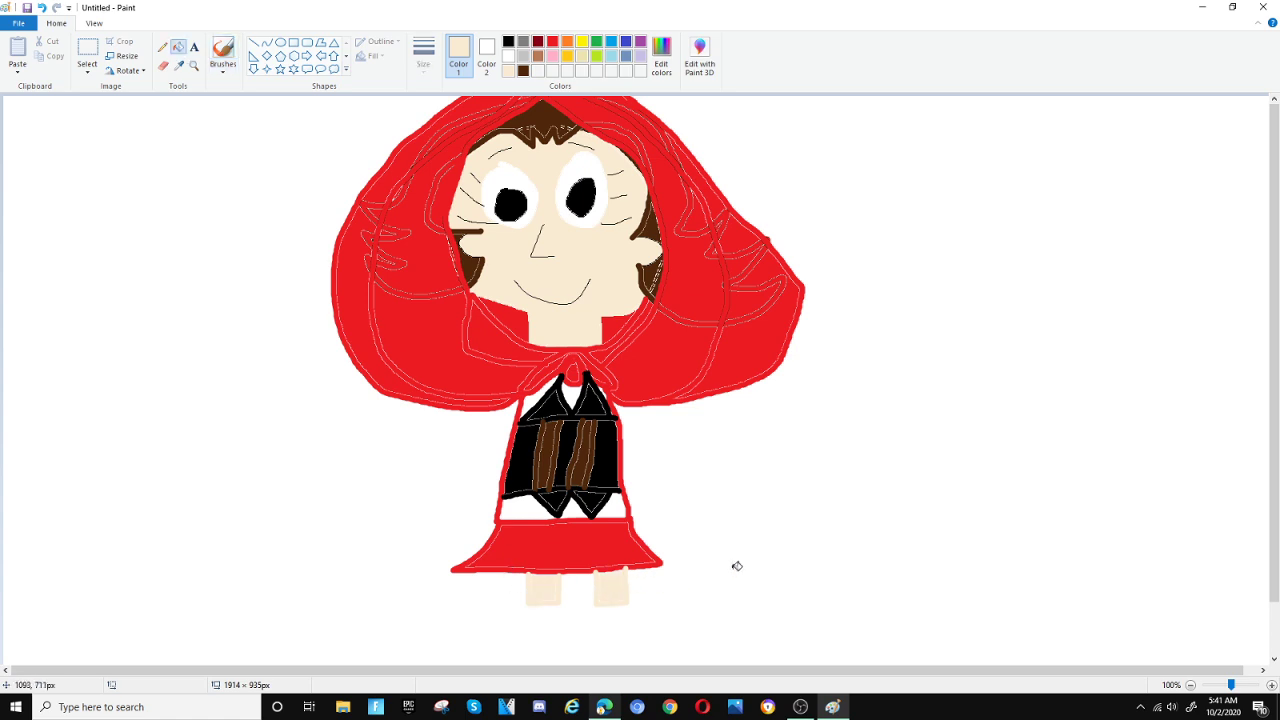
Step: Draw two oval black shoes under the legs, join them at their inner ends, and fill both with black
left_click(508, 42)
left_click(222, 52)
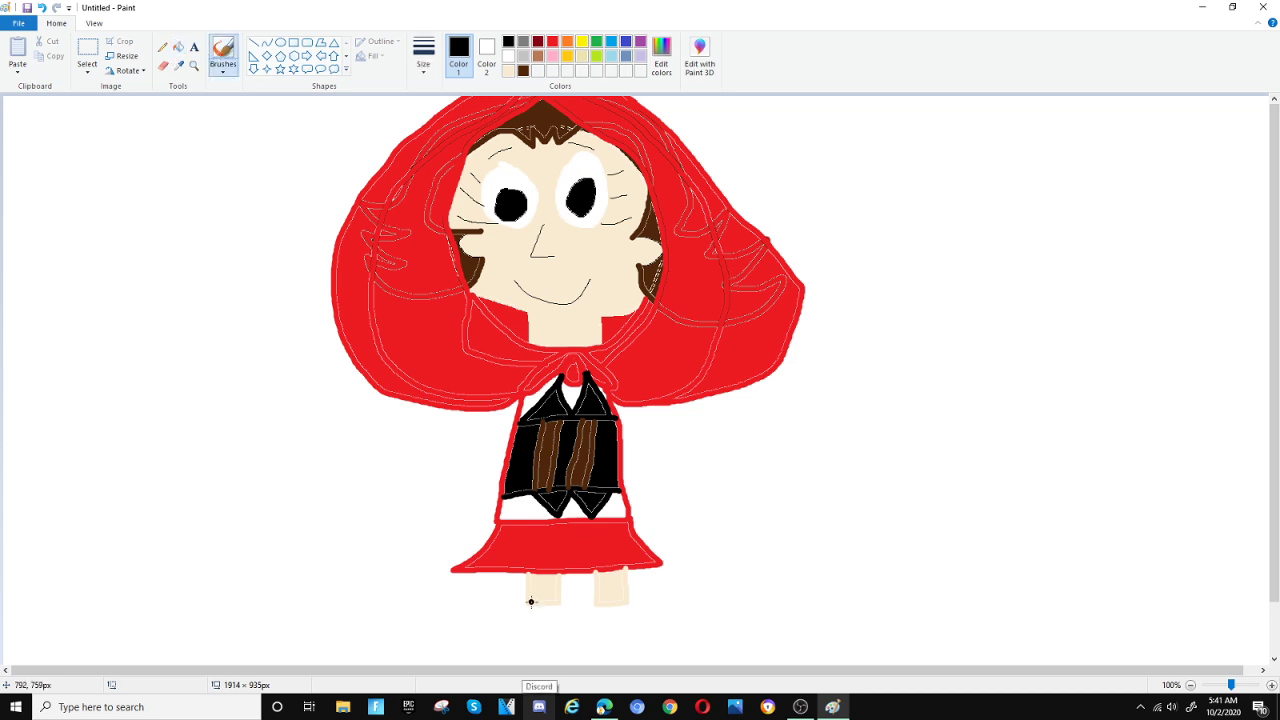
mouse_move(531, 604)
left_mouse_down()
mouse_move(506, 626)
mouse_move(546, 631)
mouse_move(564, 618)
mouse_move(530, 601)
left_mouse_up()
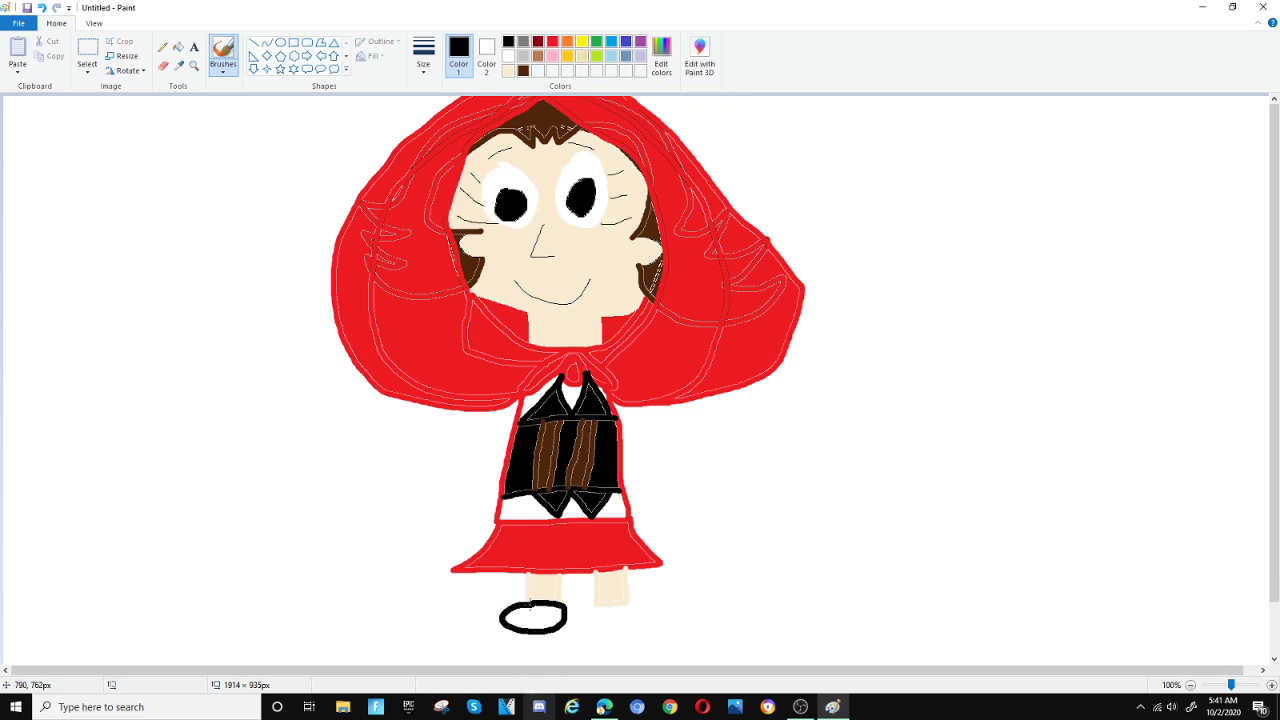
mouse_move(627, 605)
left_mouse_down()
mouse_move(656, 614)
mouse_move(653, 625)
mouse_move(591, 627)
mouse_move(626, 605)
left_mouse_up()
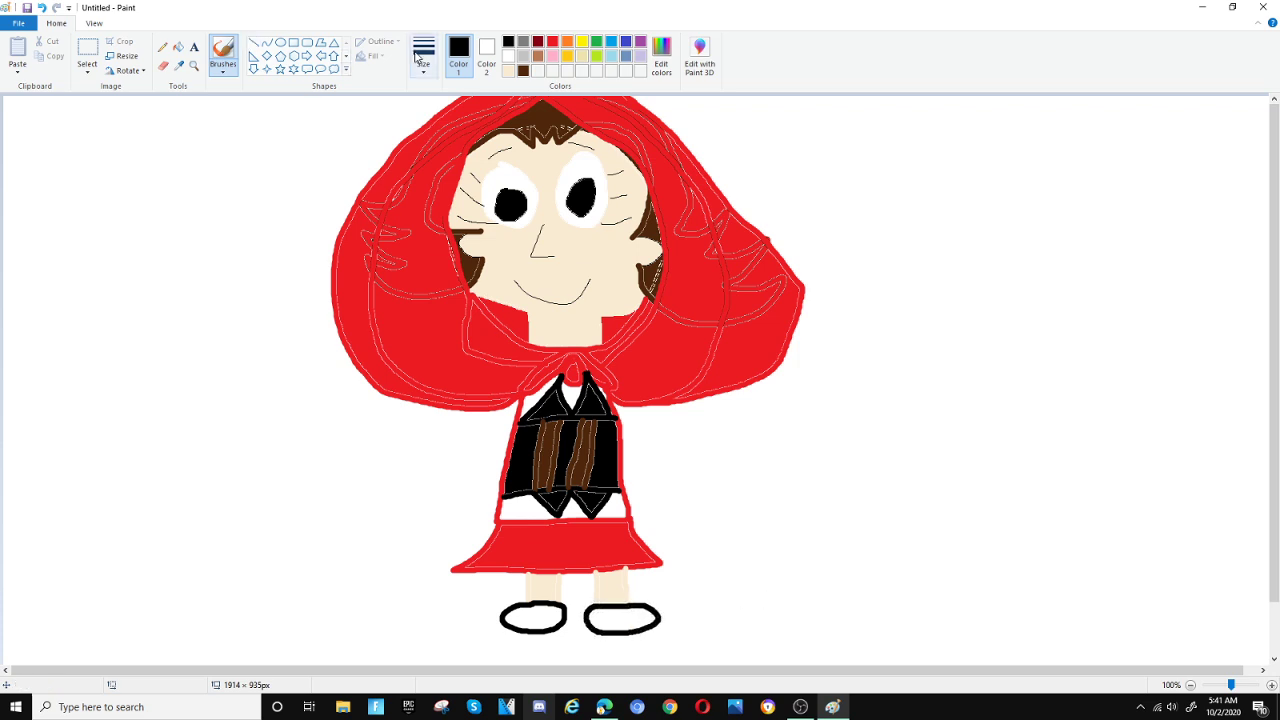
left_click_drag(560, 628, 594, 633)
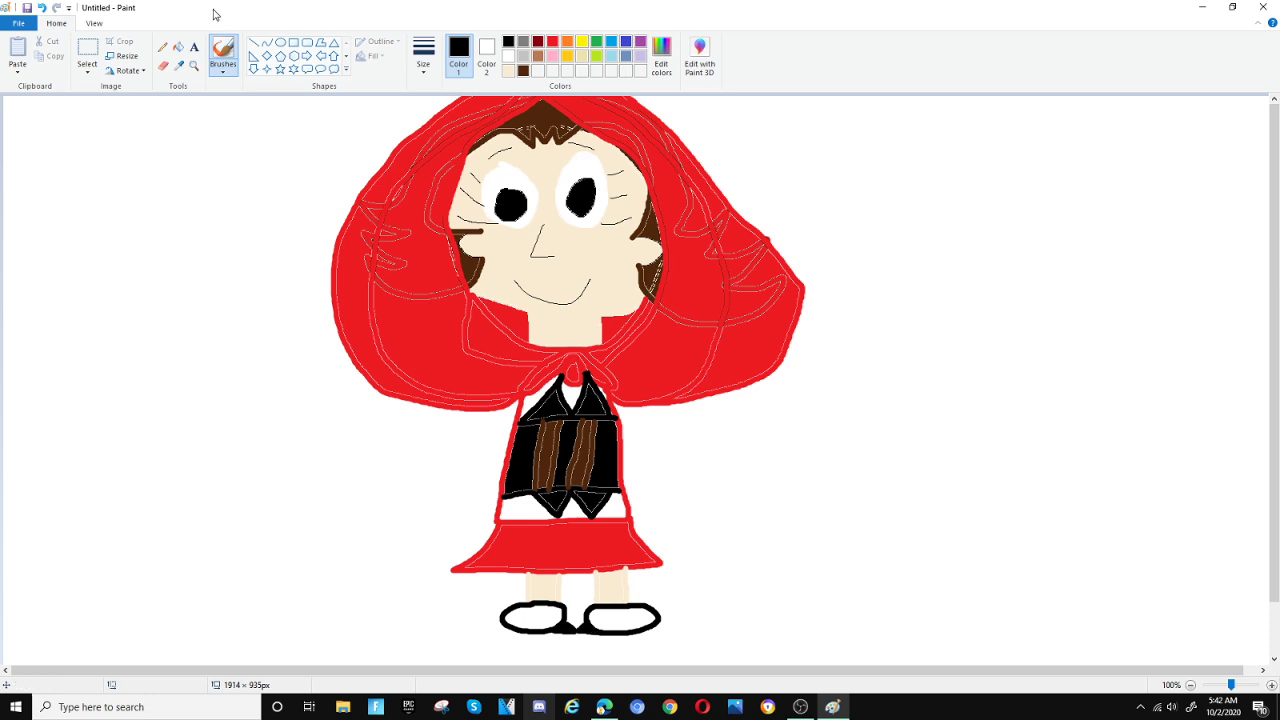
left_click(177, 48)
left_click(543, 615)
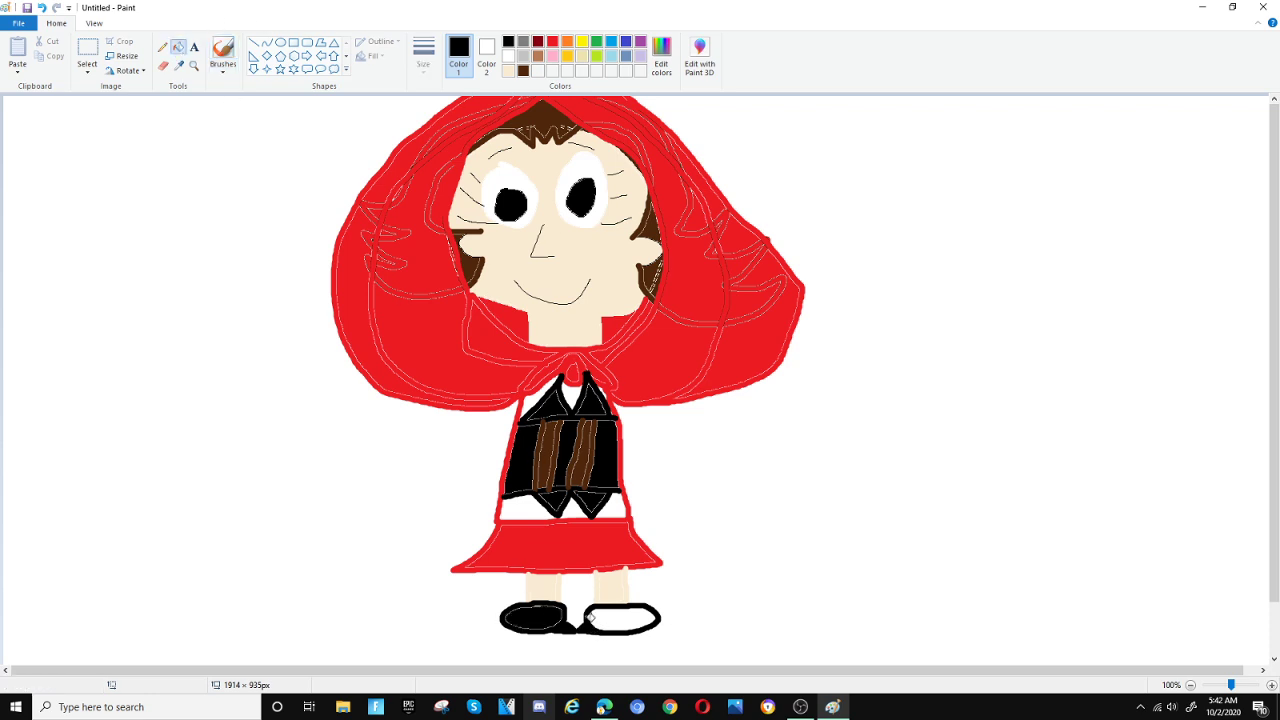
left_click(620, 618)
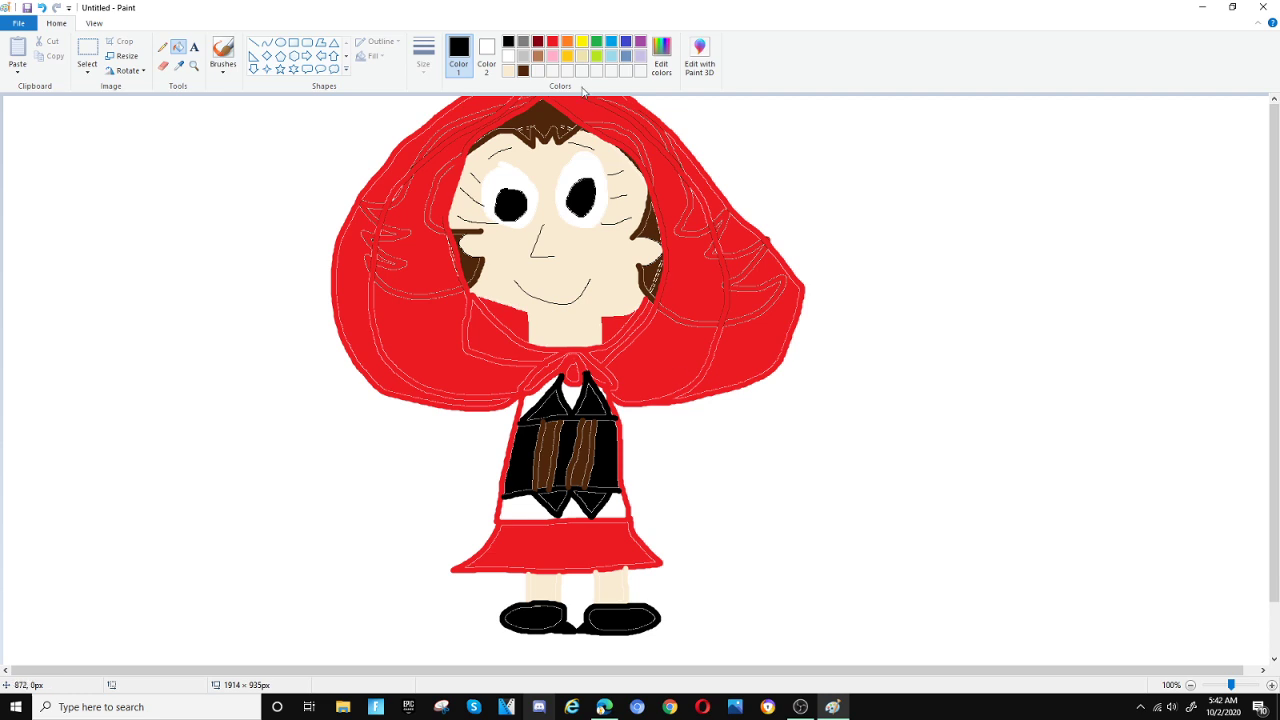
Step: Brush white socks over the lower legs and the tops of both shoes, undoing the last stray stroke
left_click(508, 55)
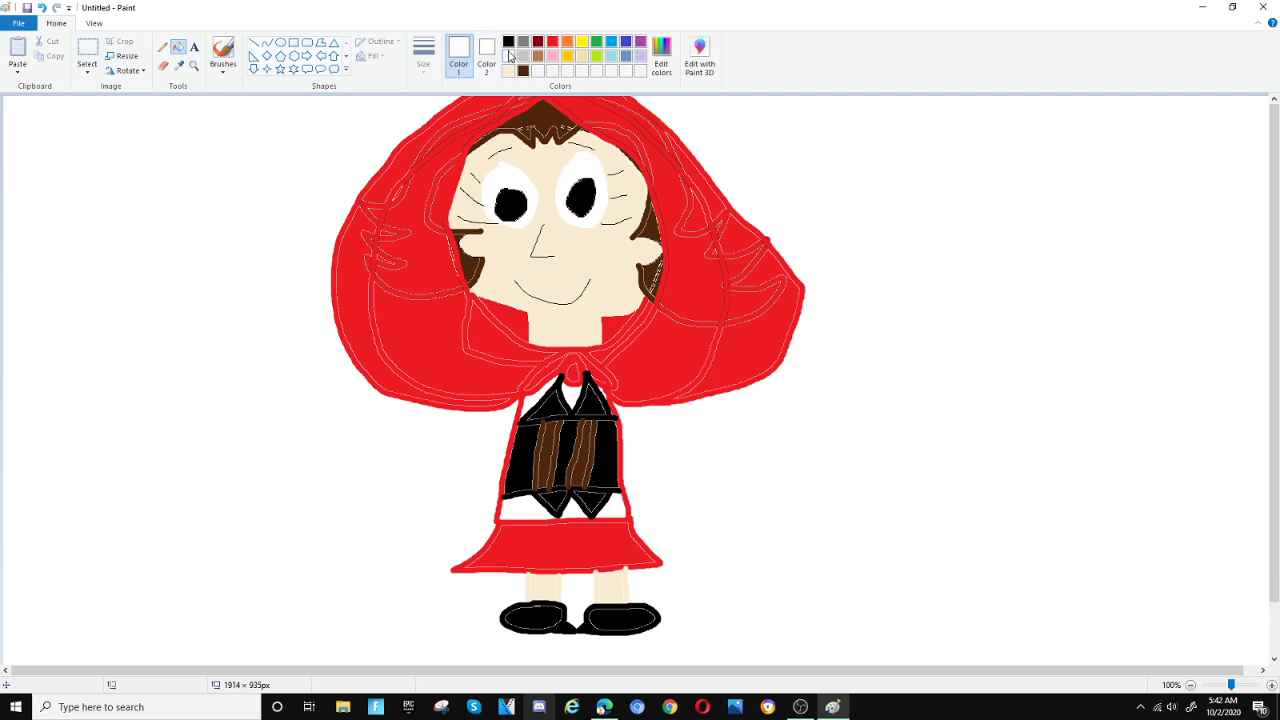
left_click(222, 52)
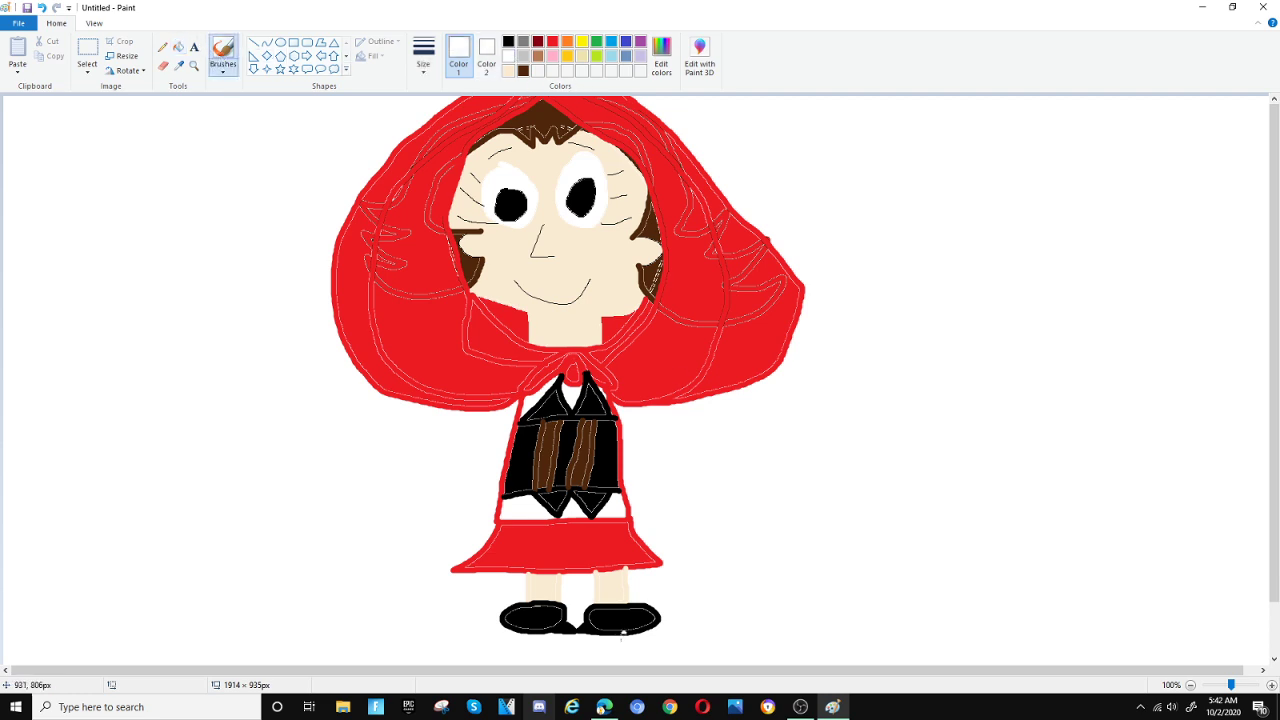
mouse_move(526, 602)
left_mouse_down()
mouse_move(572, 602)
mouse_move(528, 582)
mouse_move(529, 594)
mouse_move(551, 590)
left_mouse_up()
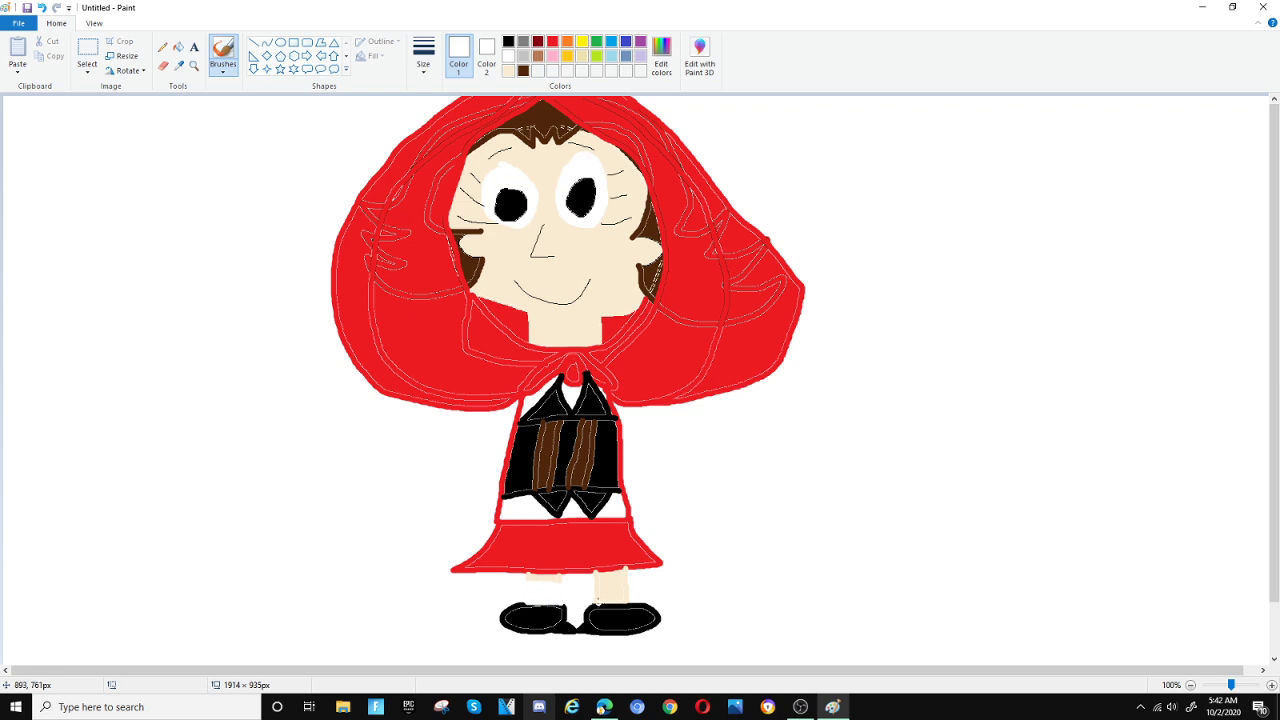
mouse_move(595, 582)
left_mouse_down()
mouse_move(622, 580)
mouse_move(610, 602)
mouse_move(577, 603)
mouse_move(610, 597)
mouse_move(602, 589)
left_mouse_up()
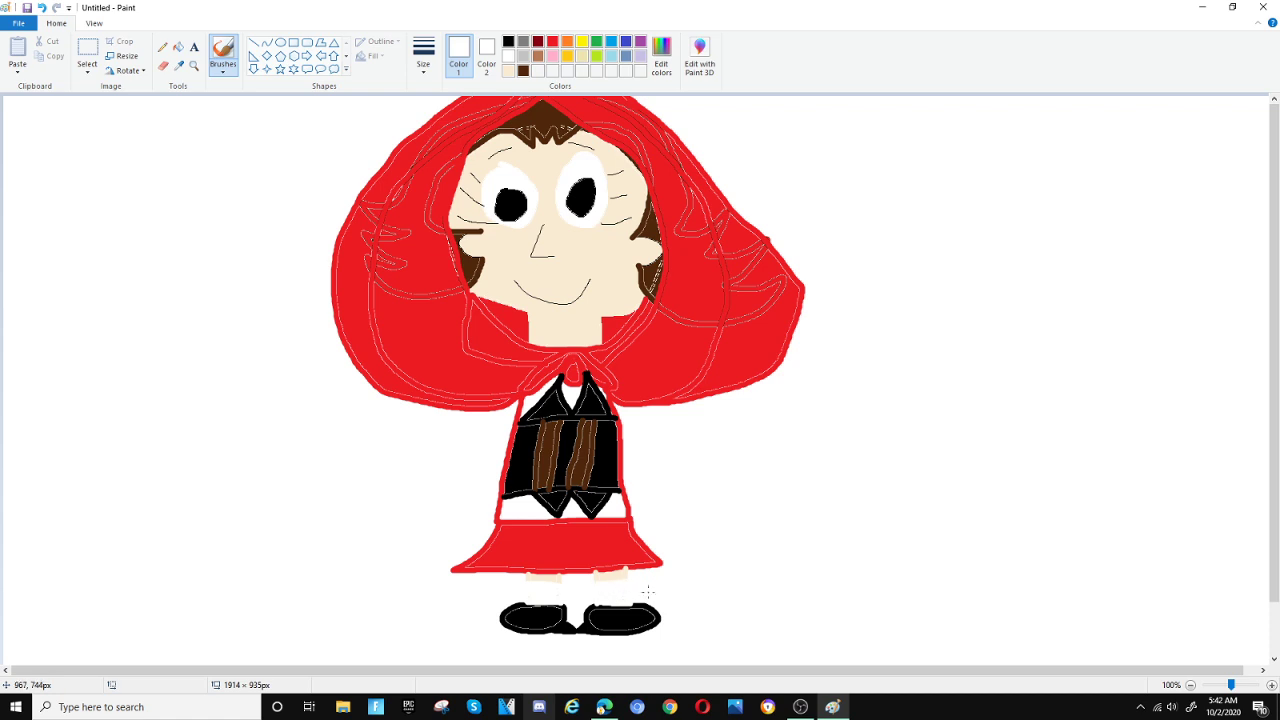
mouse_move(532, 603)
left_mouse_down()
mouse_move(604, 616)
mouse_move(626, 604)
left_mouse_up()
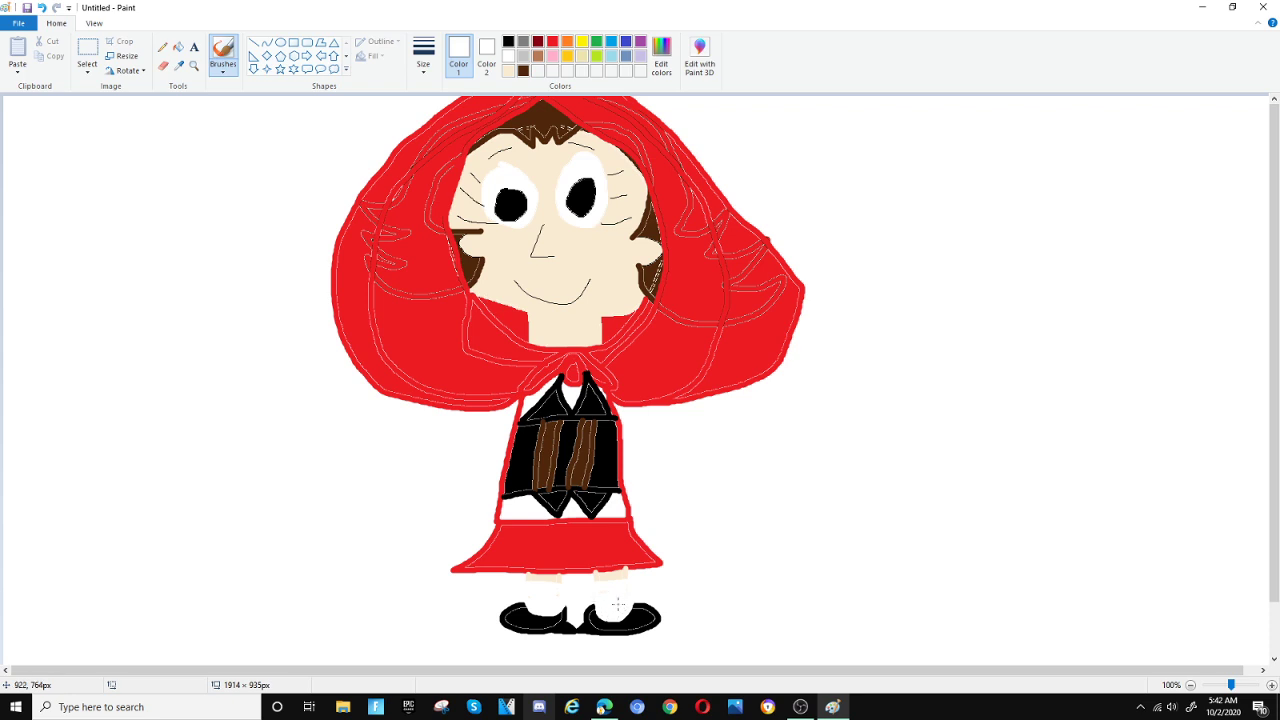
key("ctrl+z")
Step: Draw a short rounded red sleeve on each side of the bodice and fill both with red
left_click(552, 41)
mouse_move(618, 408)
left_mouse_down()
mouse_move(672, 429)
mouse_move(626, 455)
left_mouse_up()
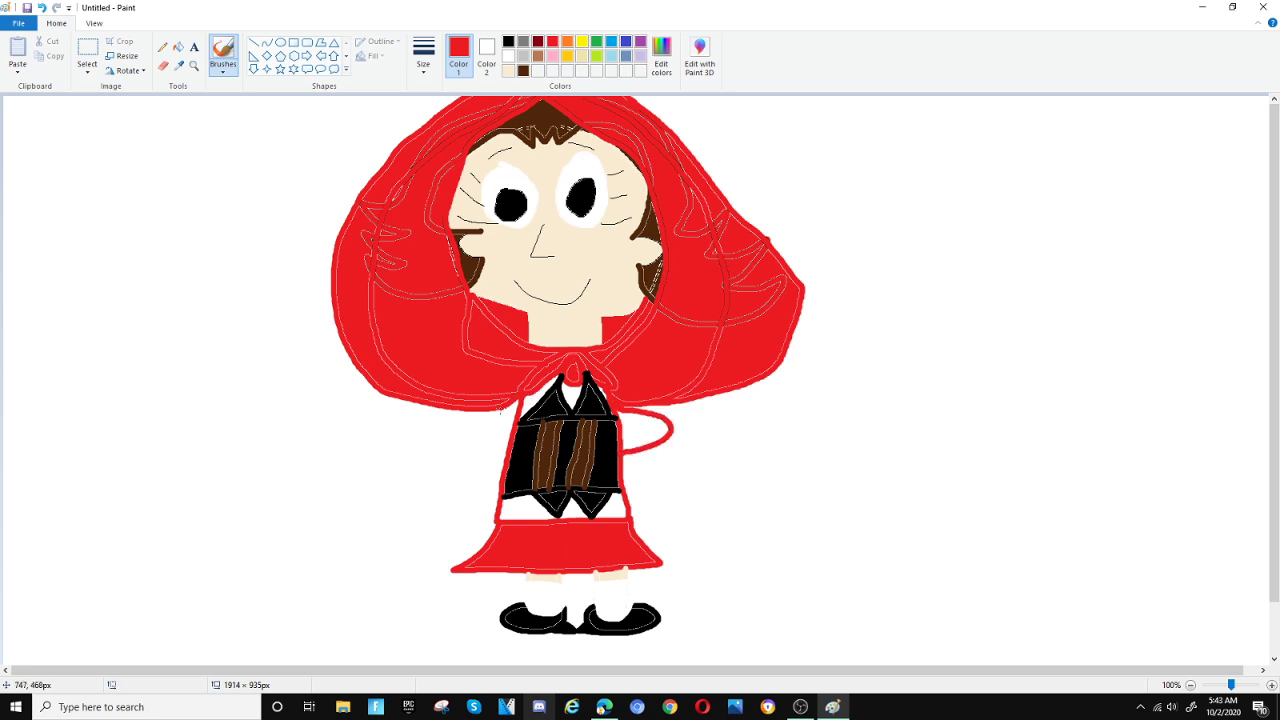
mouse_move(508, 402)
left_mouse_down()
mouse_move(486, 436)
mouse_move(509, 445)
left_mouse_up()
left_click(178, 47)
left_click(502, 414)
left_click(637, 427)
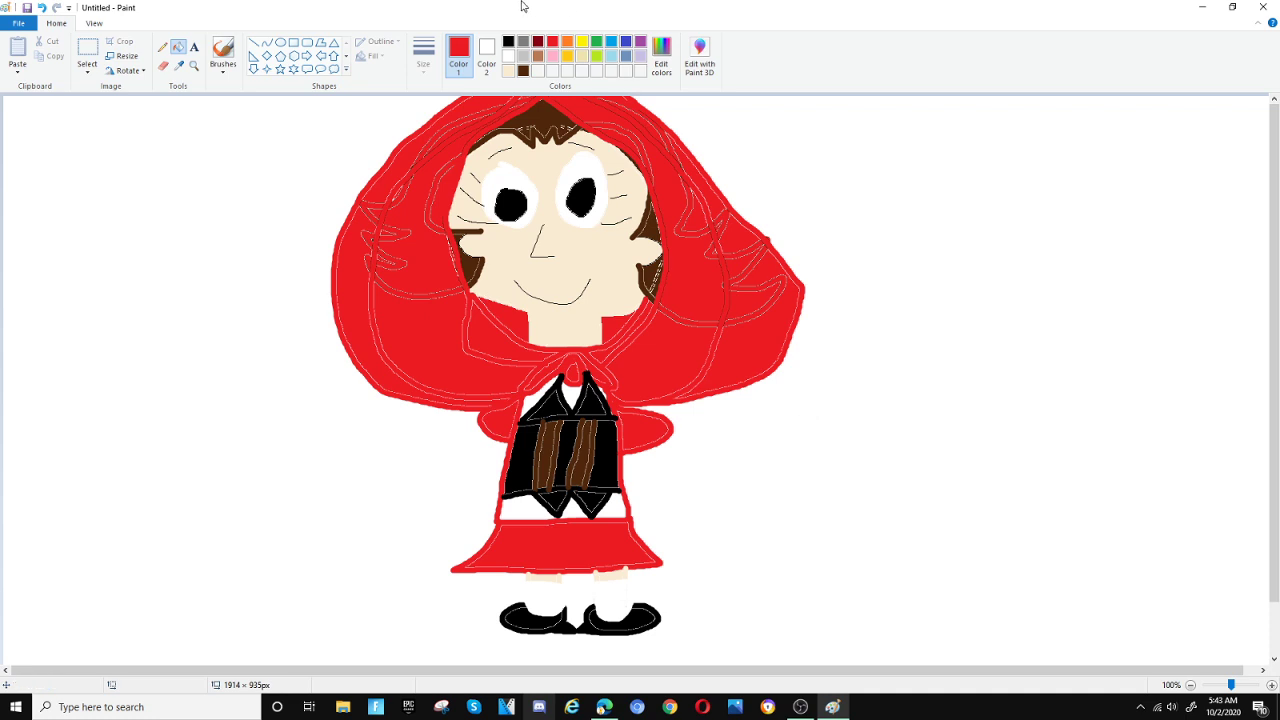
Step: Outline an arm with an open hand below the right-hand sleeve in the light skin colour
left_click(507, 71)
left_click(226, 50)
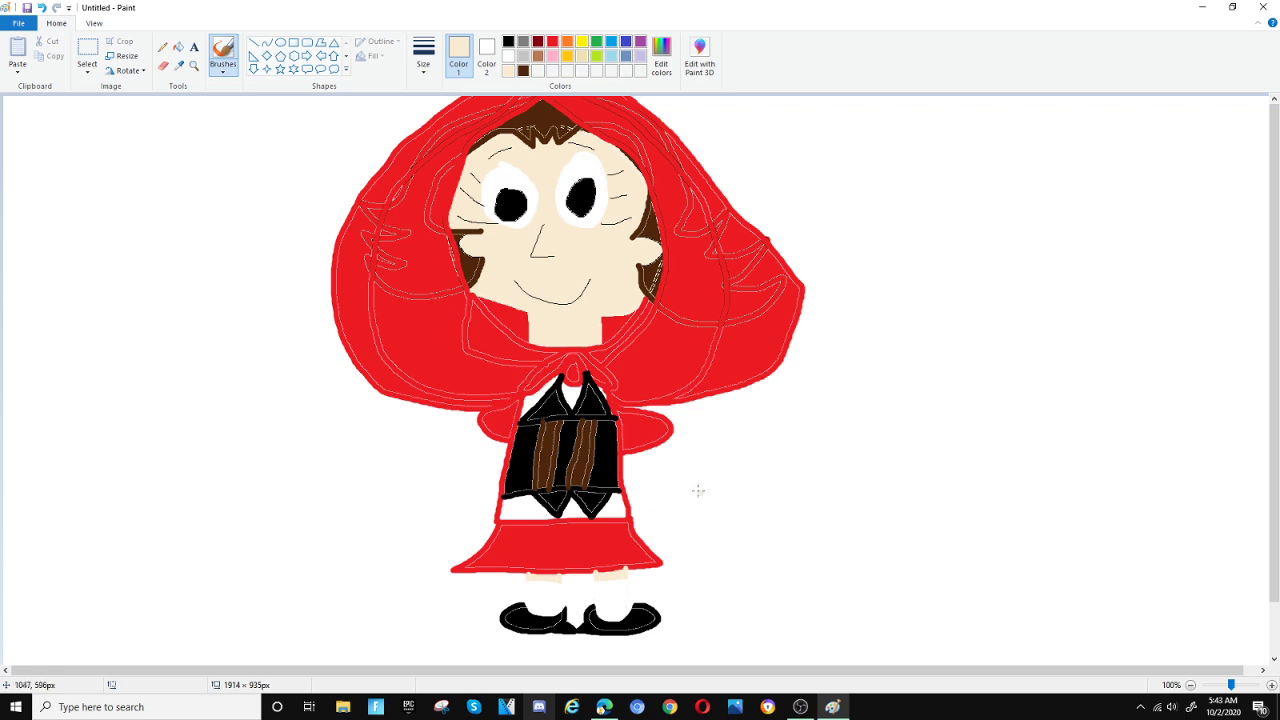
mouse_move(653, 446)
left_mouse_down()
mouse_move(733, 456)
mouse_move(723, 471)
mouse_move(745, 478)
mouse_move(731, 489)
mouse_move(741, 517)
mouse_move(716, 509)
mouse_move(717, 529)
mouse_move(659, 519)
mouse_move(630, 450)
left_mouse_up()
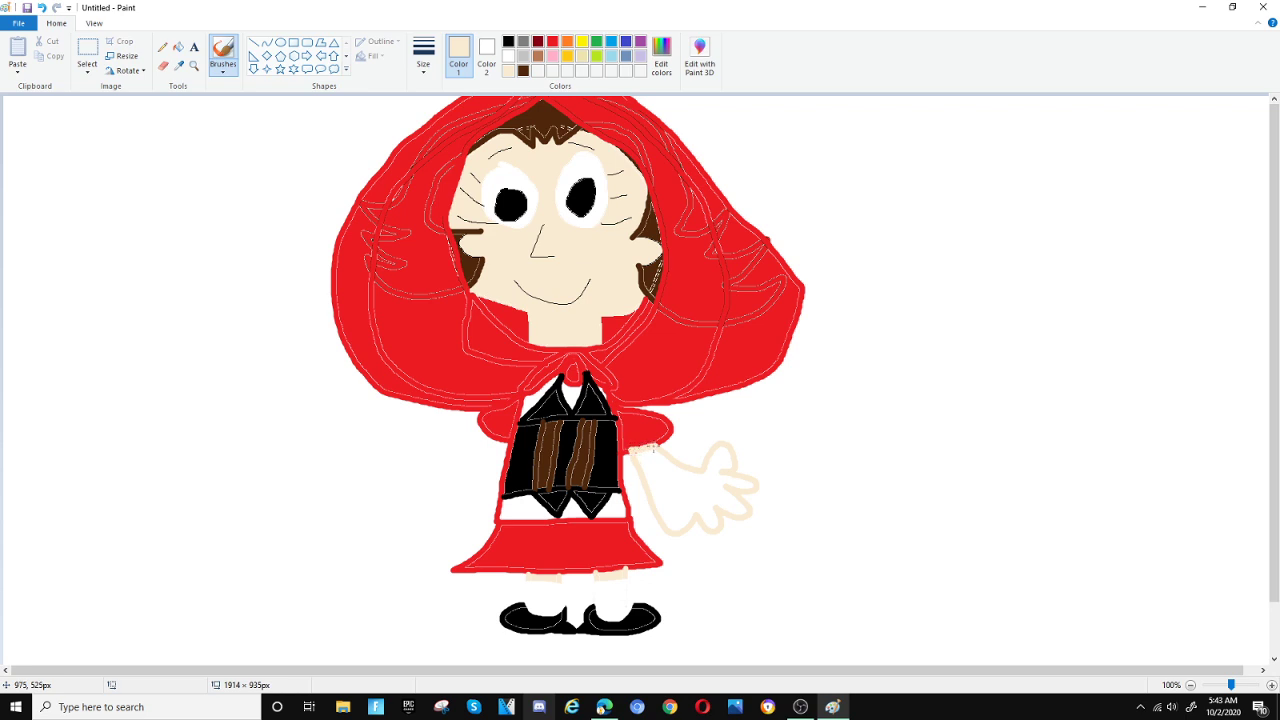
Step: Draw a dark brown basket with a curved rim over the right-hand hand and fill its sections with brown
left_click(524, 71)
mouse_move(636, 494)
left_mouse_down()
mouse_move(688, 496)
mouse_move(745, 480)
mouse_move(750, 464)
mouse_move(738, 494)
mouse_move(703, 507)
mouse_move(652, 506)
mouse_move(628, 477)
mouse_move(690, 552)
mouse_move(752, 532)
mouse_move(760, 512)
mouse_move(735, 488)
left_mouse_up()
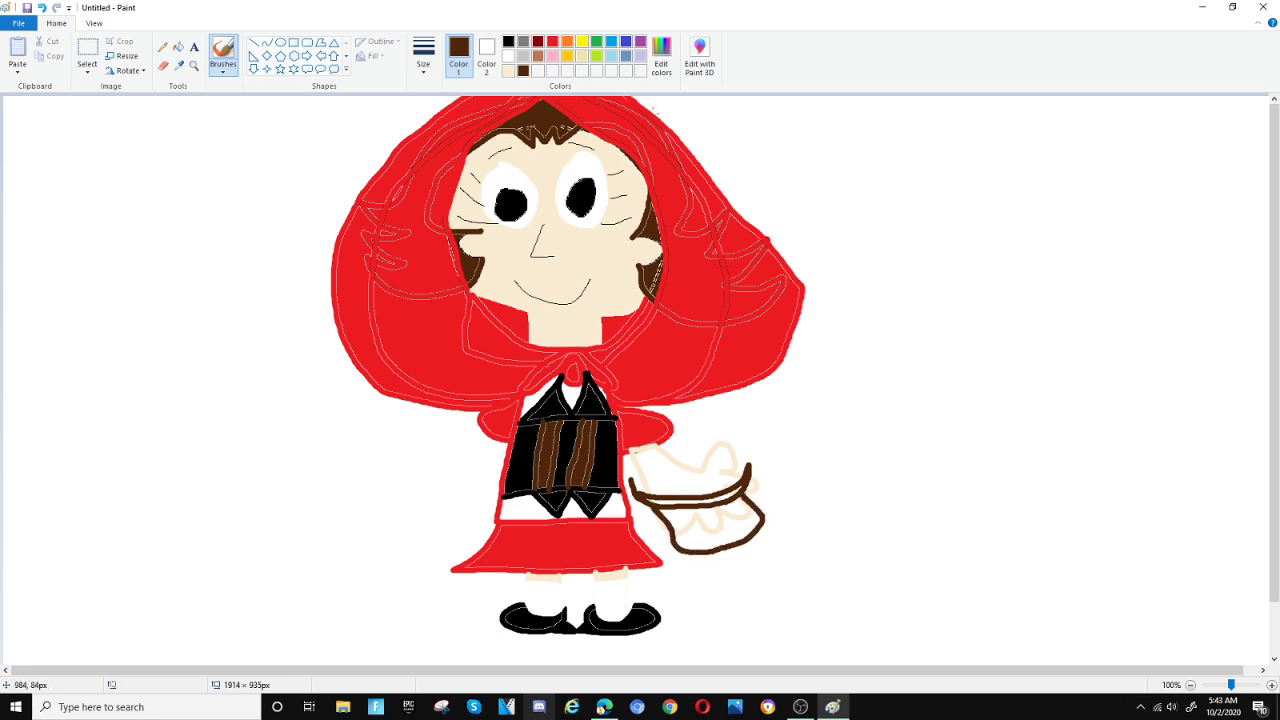
left_click(179, 48)
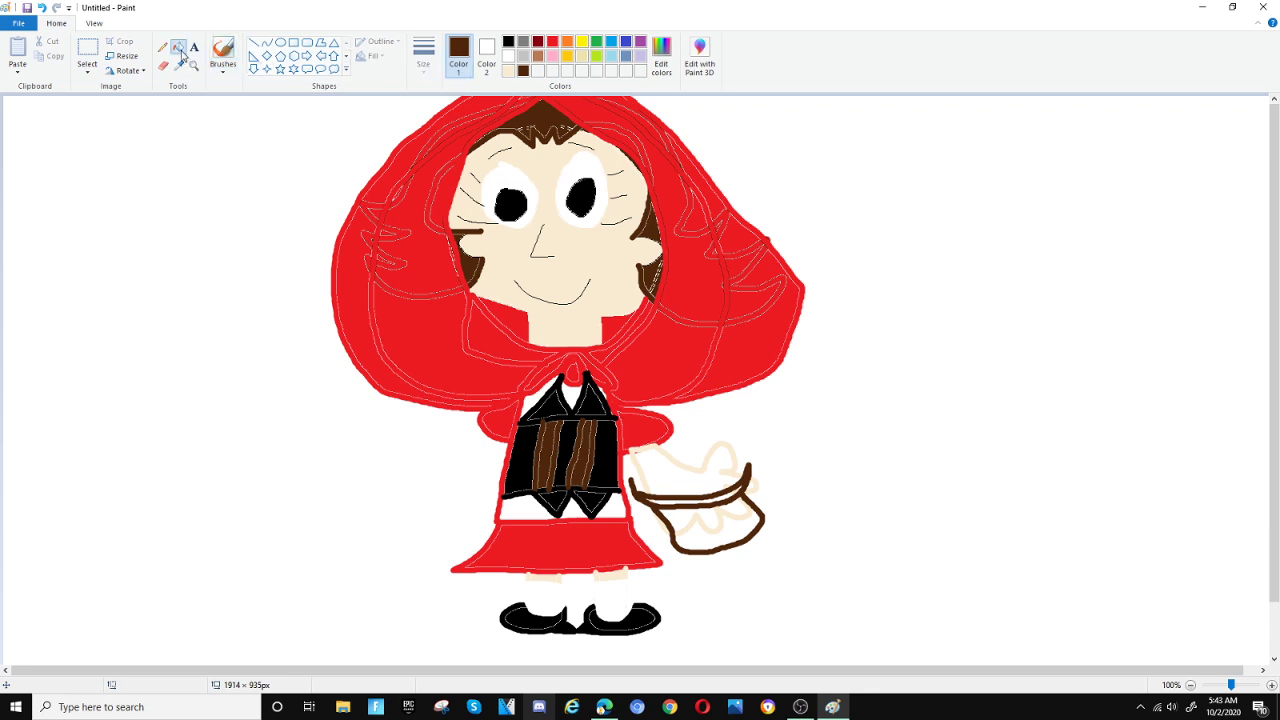
left_click(726, 498)
left_click(722, 532)
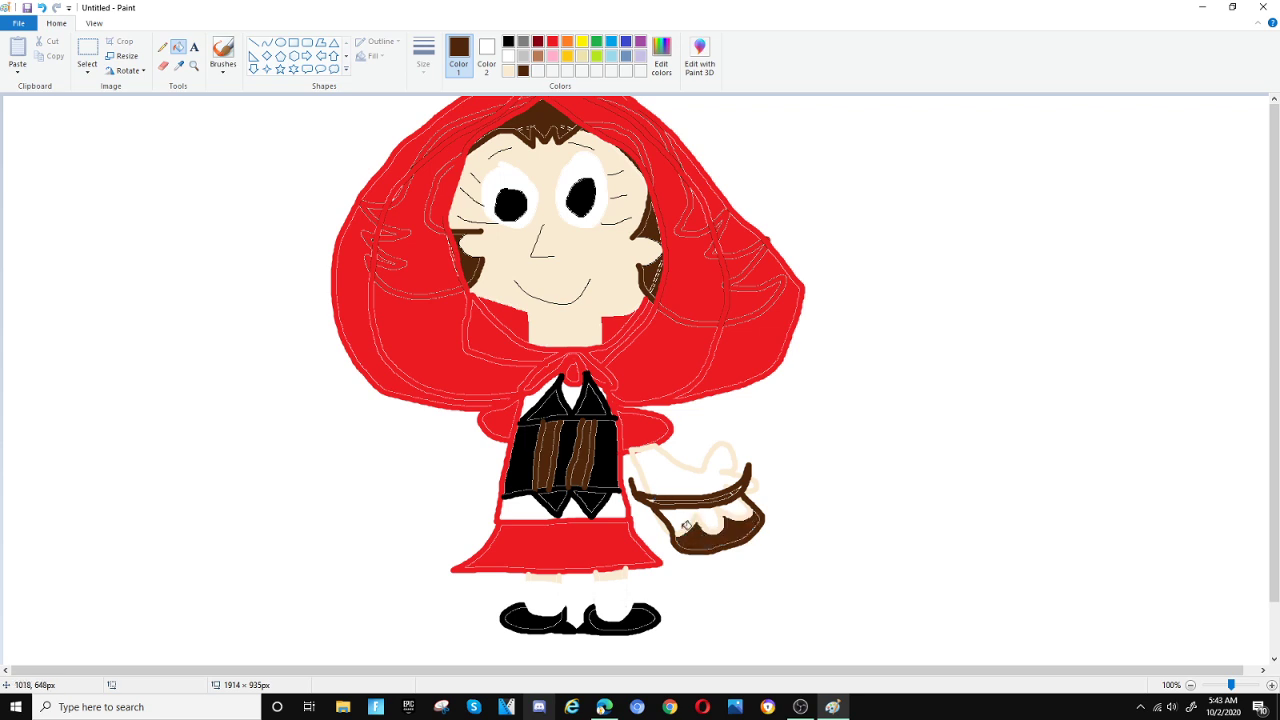
left_click(700, 515)
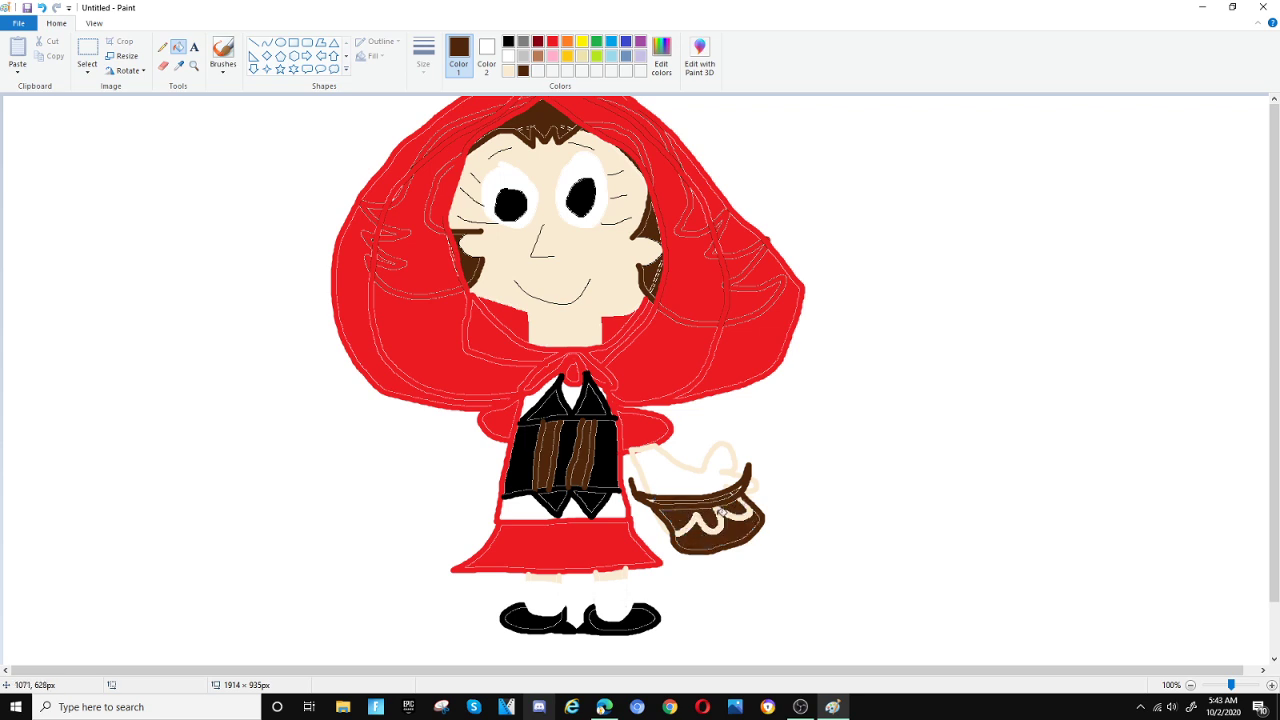
left_click(727, 511)
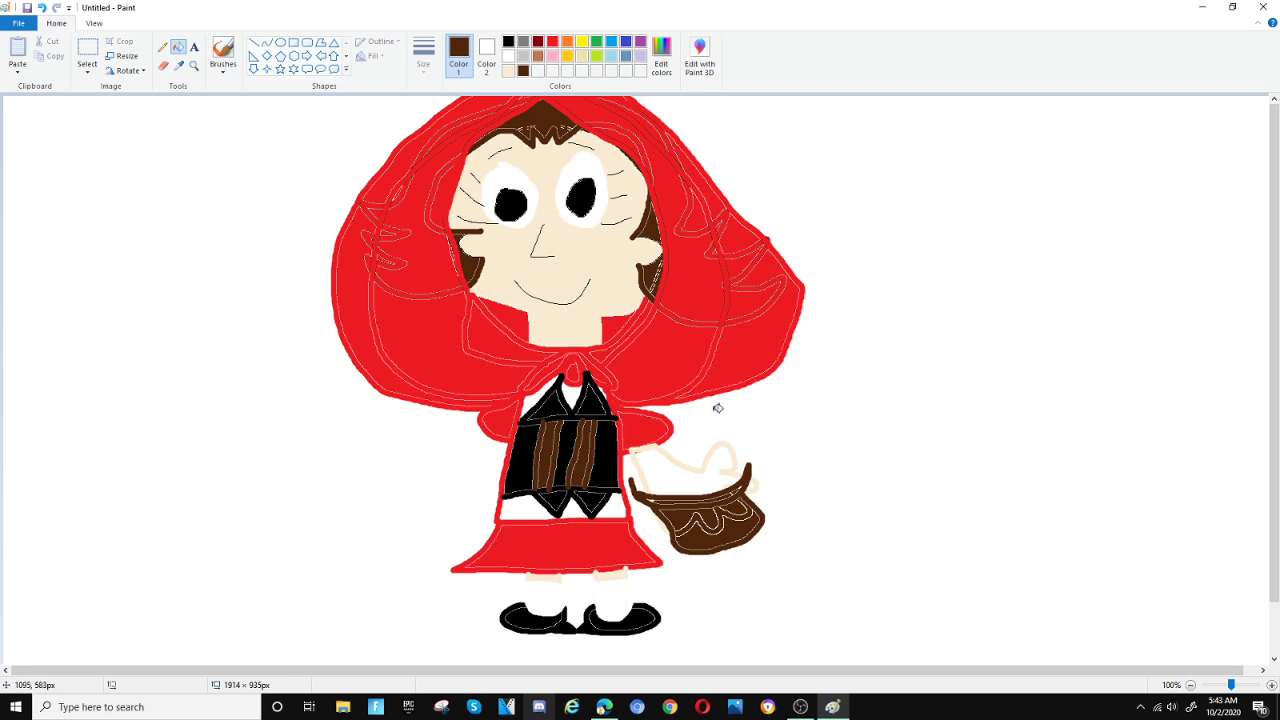
Step: Brush a yellow band along the inside of the basket's rim
left_click(581, 42)
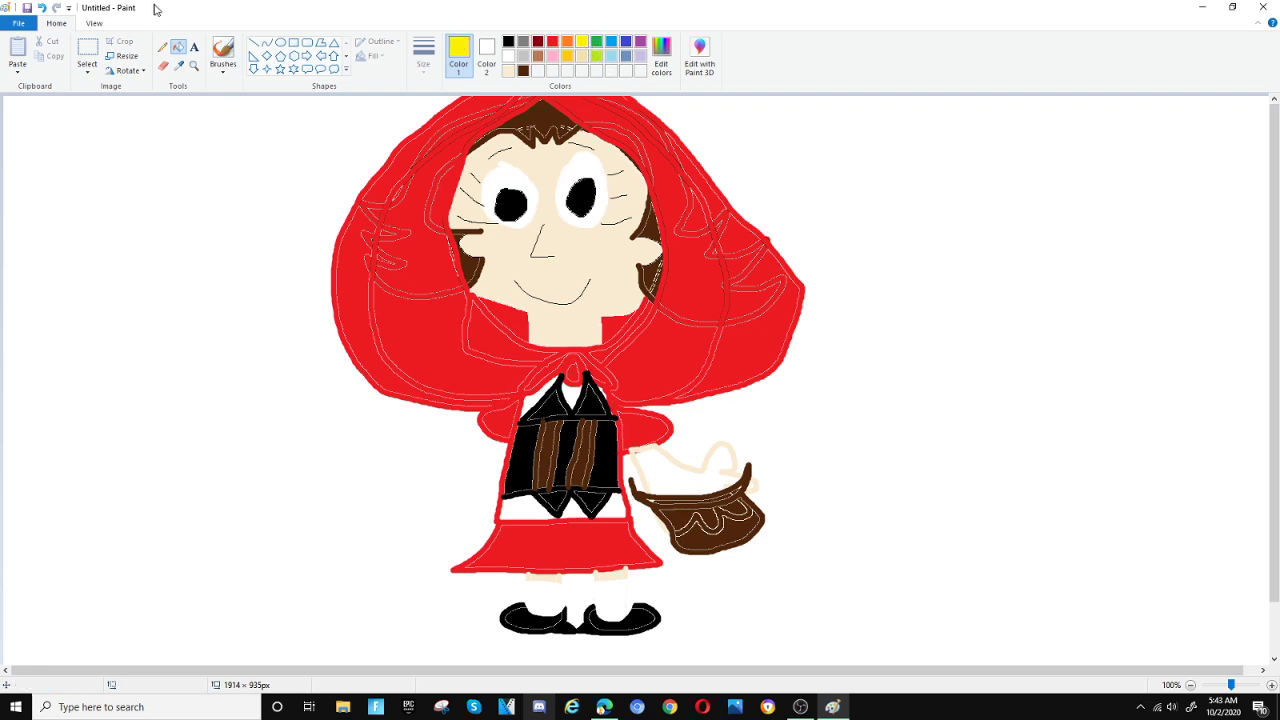
left_click(222, 50)
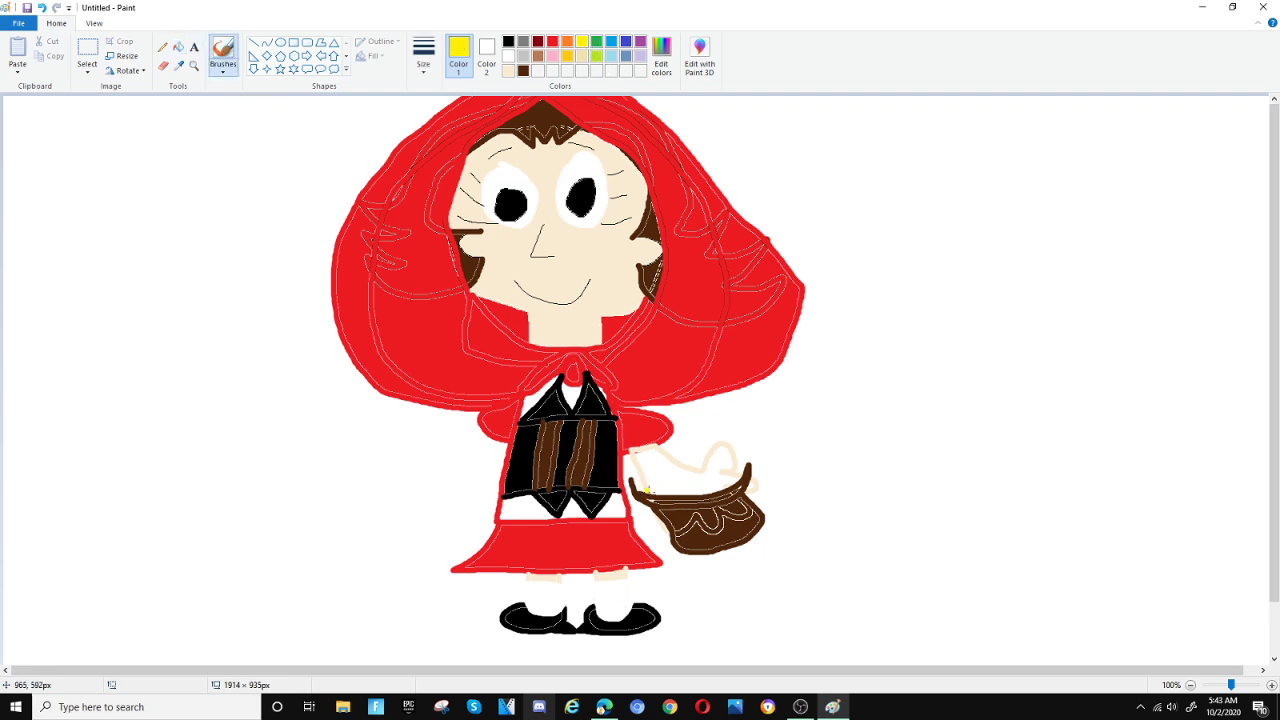
left_click_drag(658, 493, 729, 483)
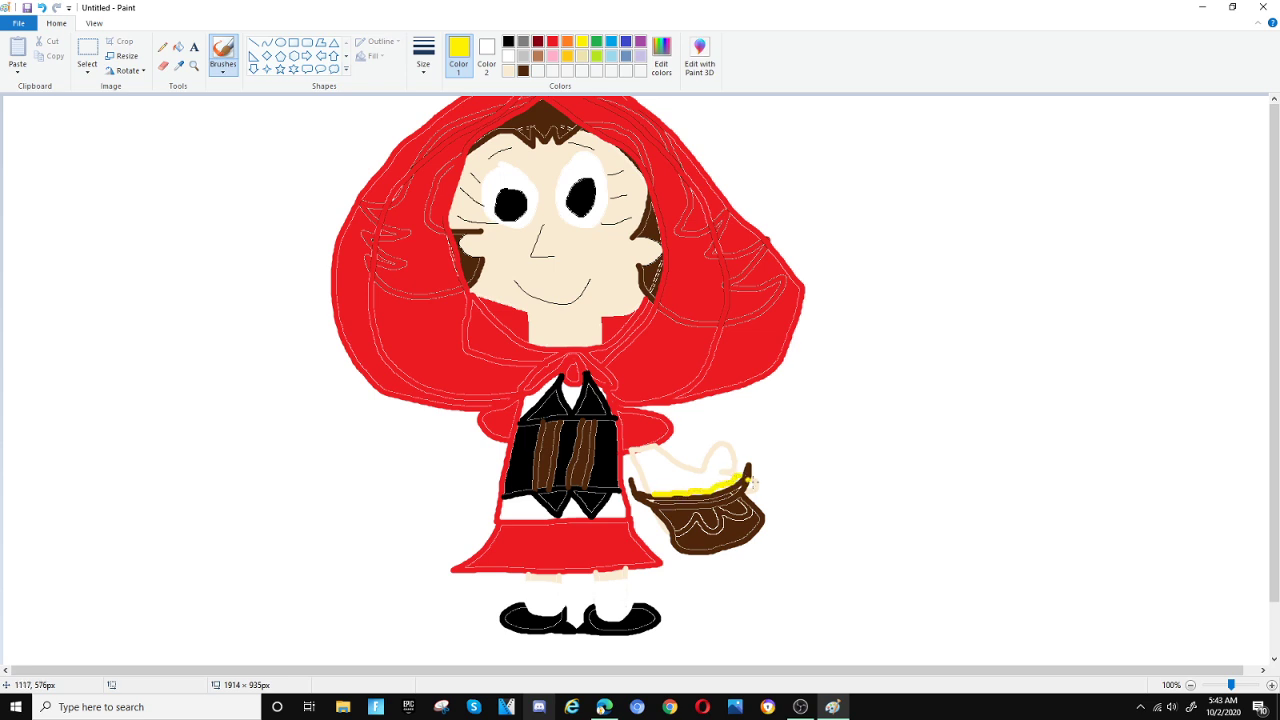
Step: Fill the arm and hand above the basket with the light skin colour
left_click(508, 70)
left_click(178, 47)
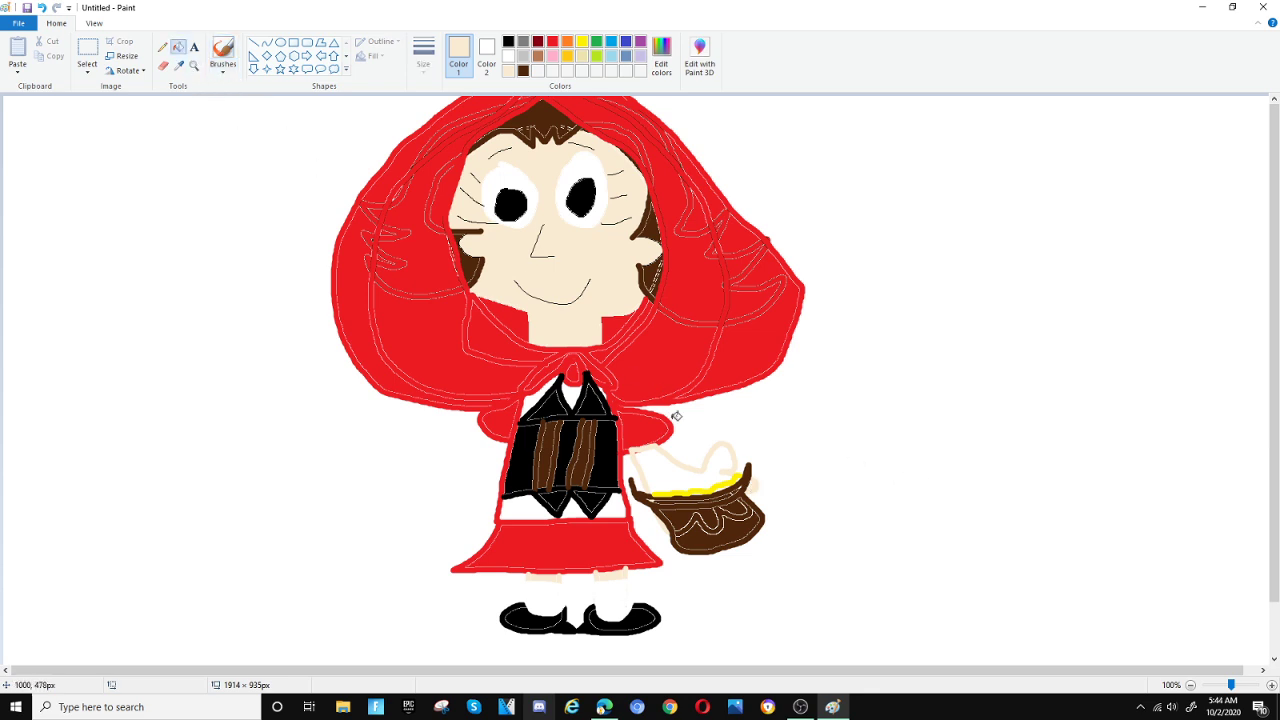
left_click(667, 469)
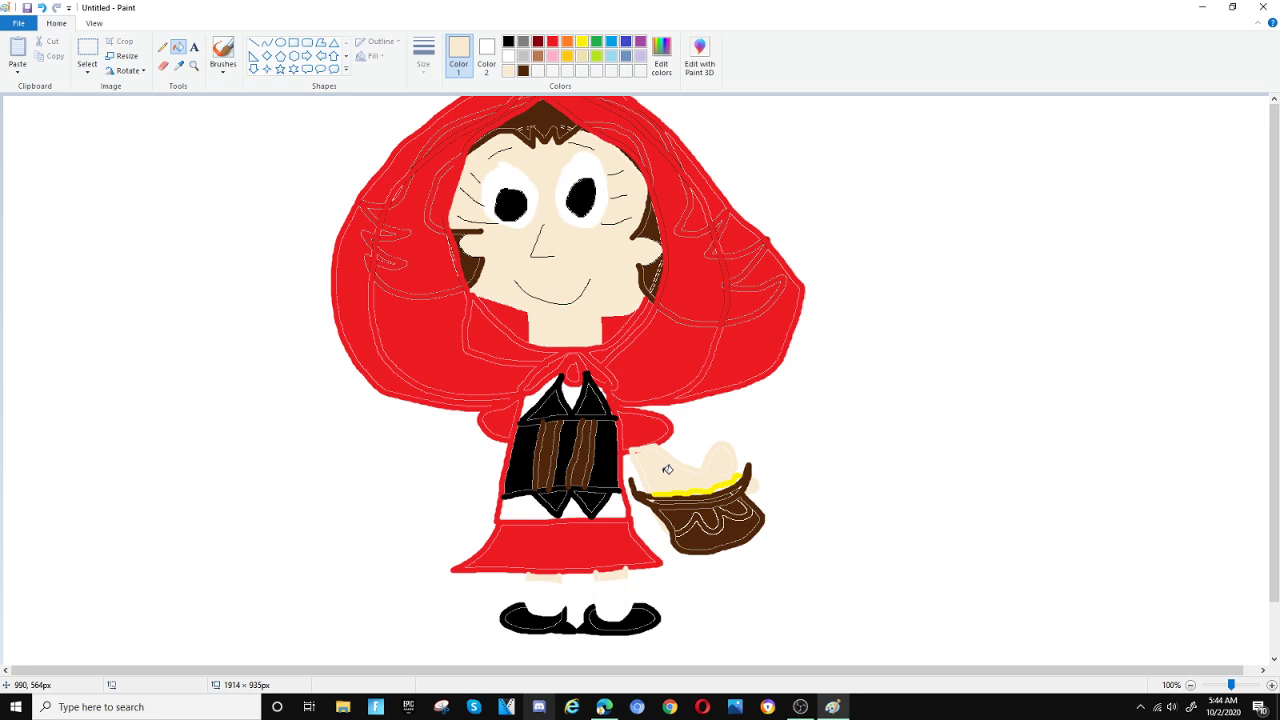
Step: Draw an outstretched arm with an open hand from the left-hand sleeve and fill it with the light skin colour
left_click(234, 51)
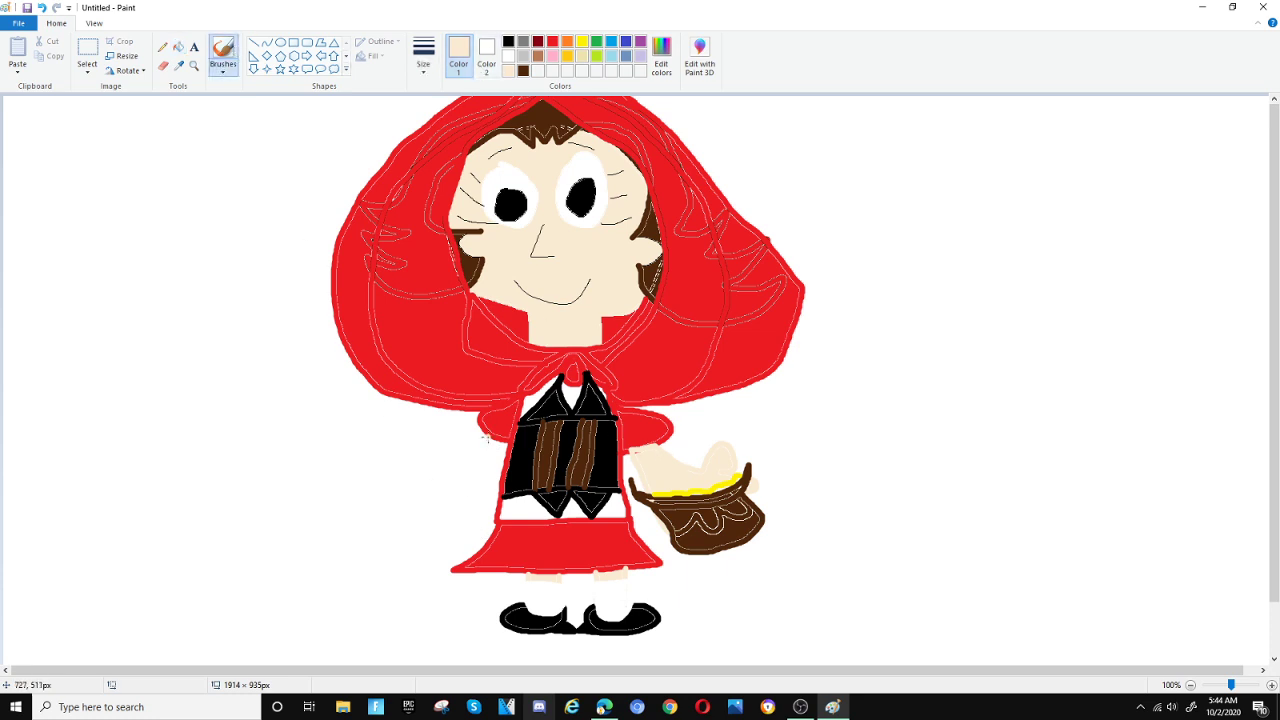
mouse_move(486, 438)
left_mouse_down()
mouse_move(390, 446)
mouse_move(378, 401)
mouse_move(358, 435)
mouse_move(339, 417)
mouse_move(339, 448)
mouse_move(311, 463)
mouse_move(335, 493)
mouse_move(351, 481)
mouse_move(376, 505)
mouse_move(386, 487)
mouse_move(432, 489)
mouse_move(506, 444)
left_mouse_up()
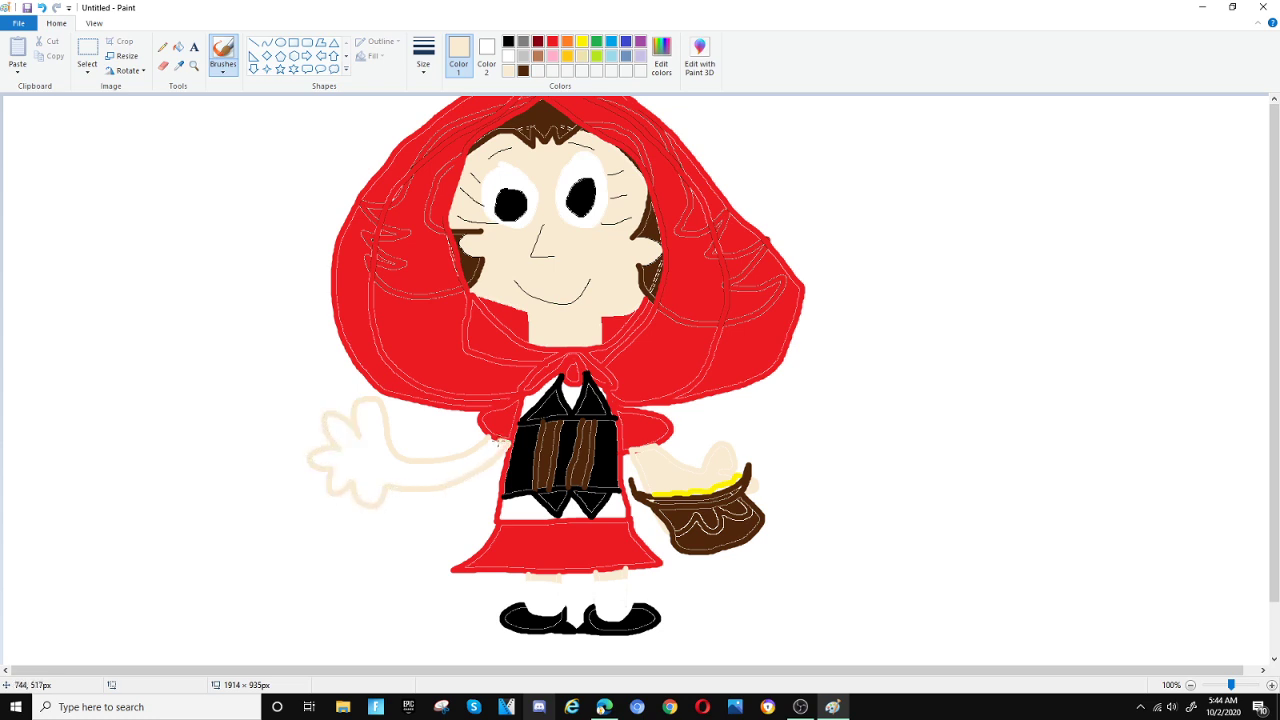
left_click(178, 47)
left_click(406, 467)
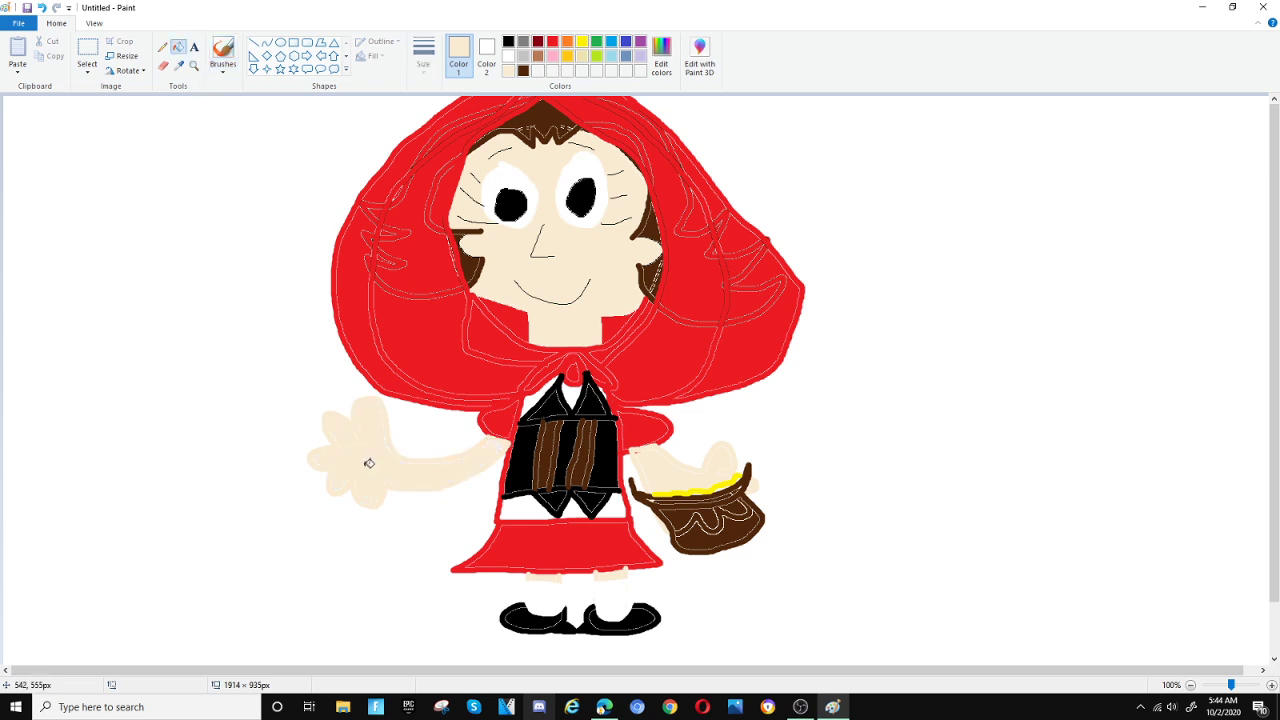
Step: Fill the white background around the character with red
left_click(552, 41)
left_click(958, 301)
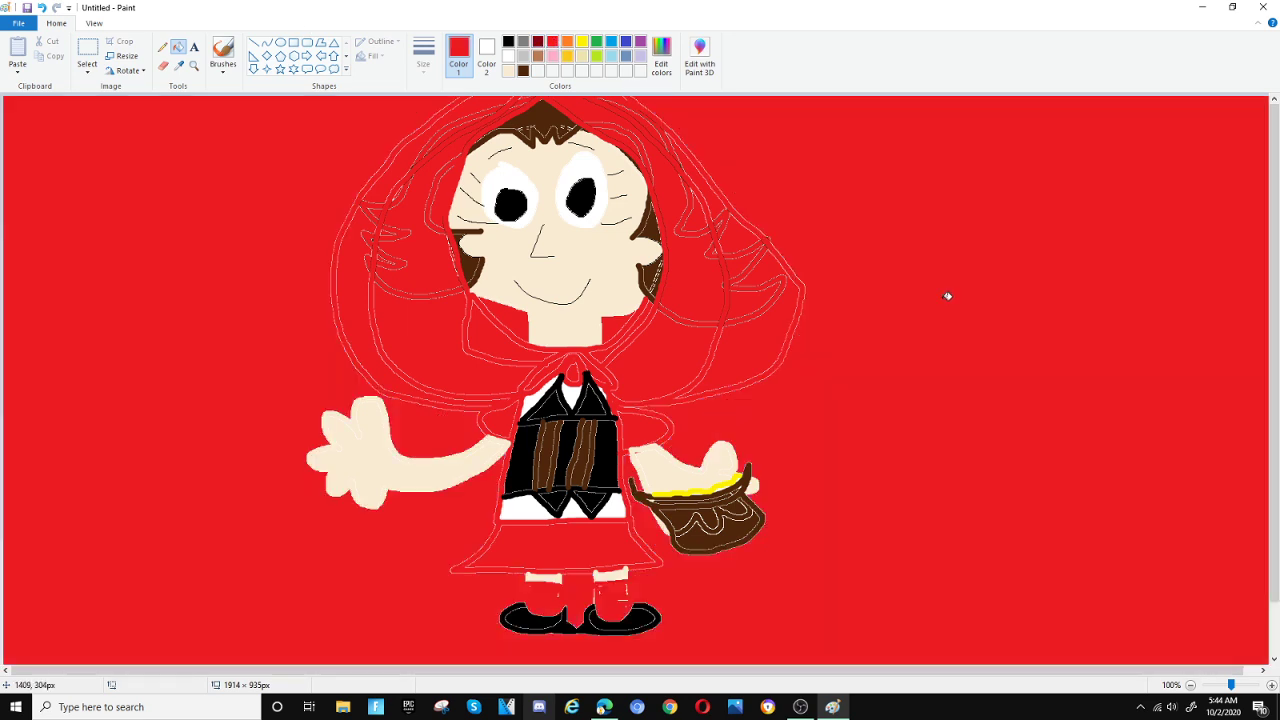
Step: Outline both socks in white above the shoes and fill their red interiors with white
left_click(508, 56)
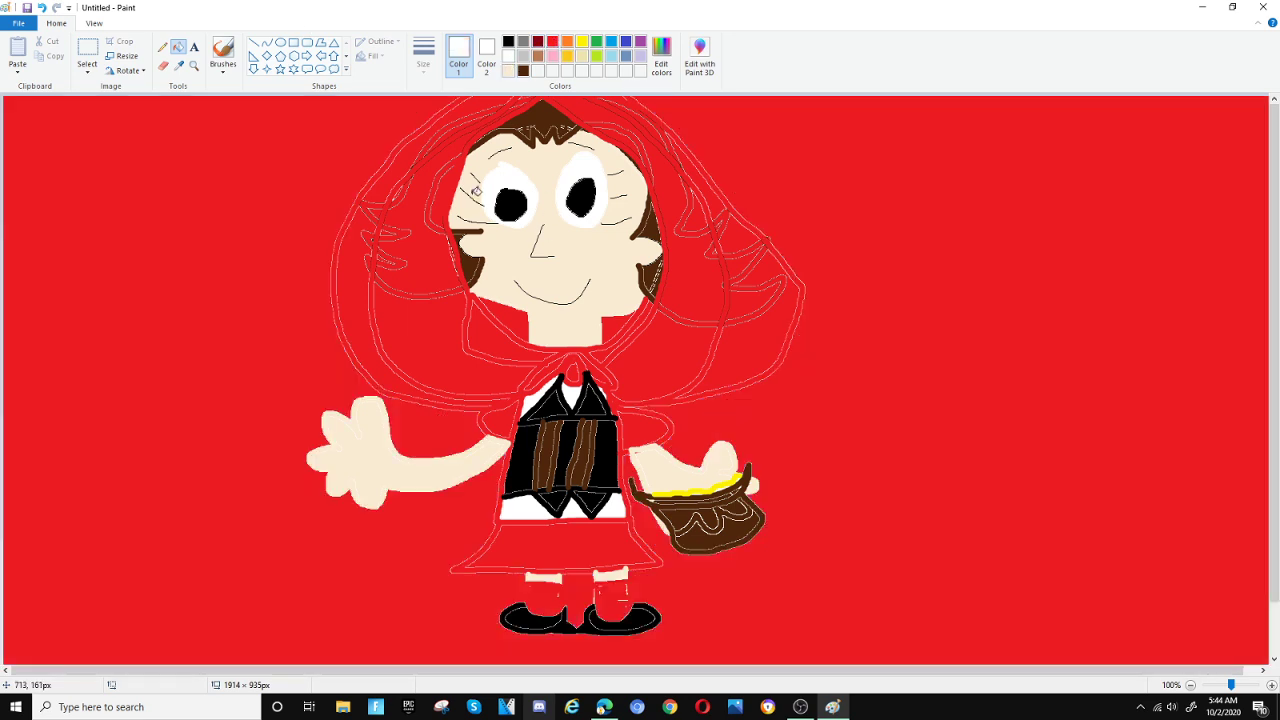
left_click(224, 56)
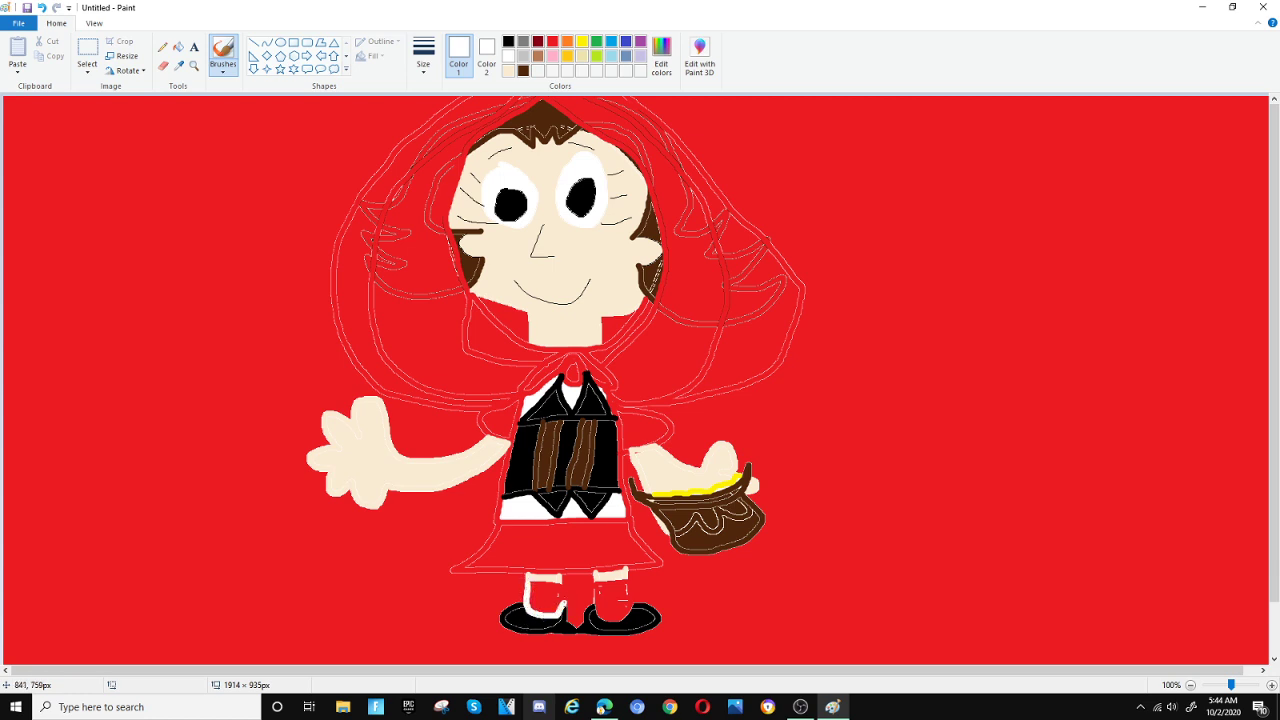
left_click_drag(560, 598, 560, 584)
key("ctrl+z")
mouse_move(595, 583)
left_mouse_down()
mouse_move(597, 616)
mouse_move(630, 612)
mouse_move(631, 581)
mouse_move(598, 578)
left_mouse_up()
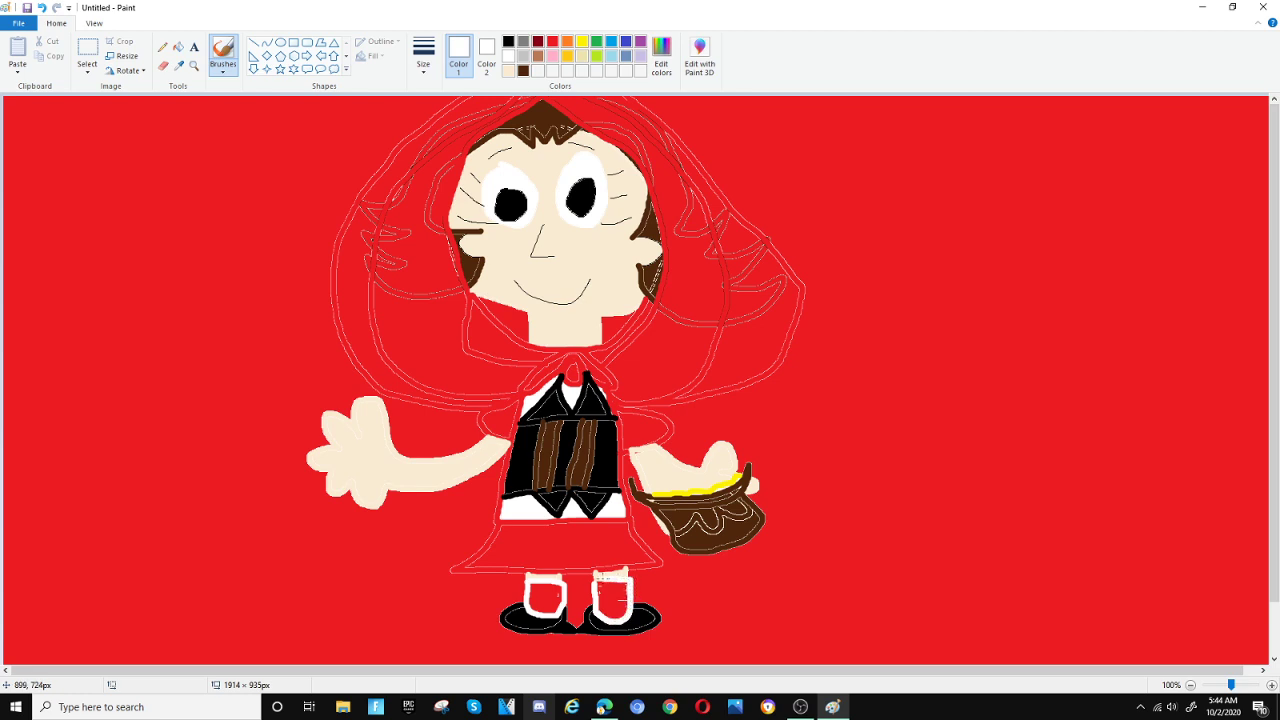
left_click(178, 46)
left_click(548, 592)
left_click(612, 597)
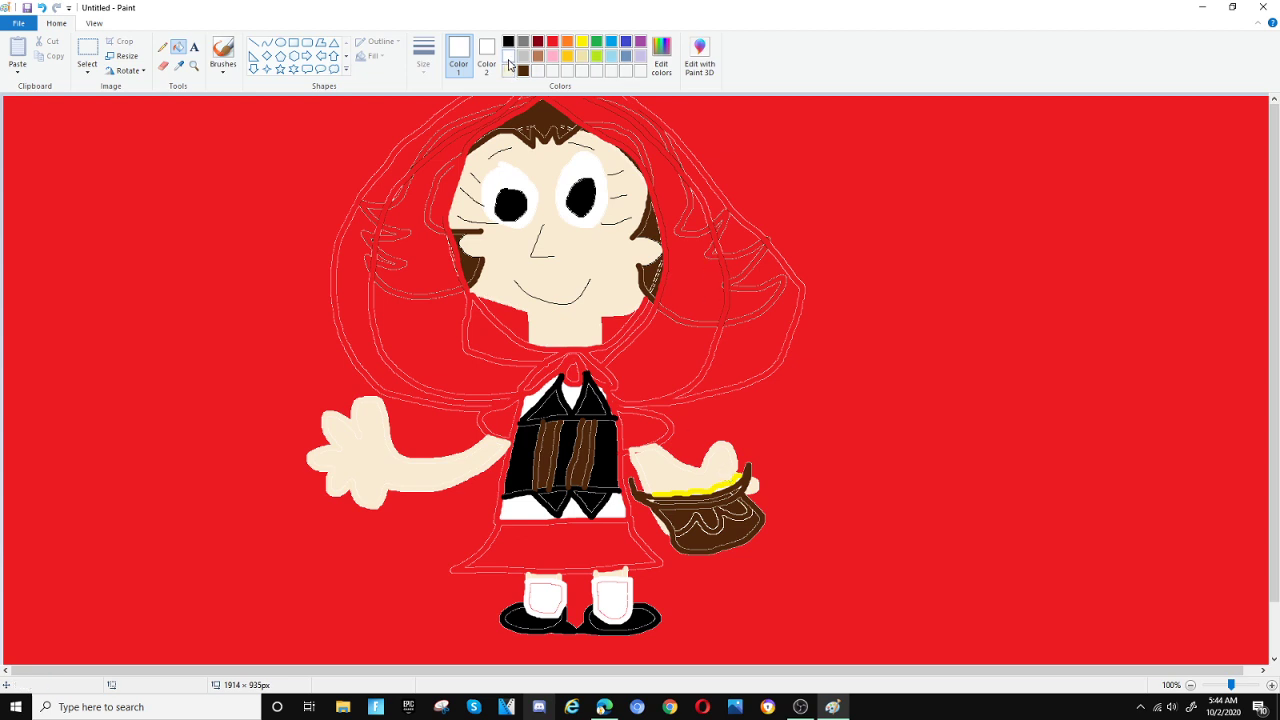
Step: Handwrite the title "Red Riding Hood" in white brush strokes over three lines on the red background beside the character
left_click(223, 52)
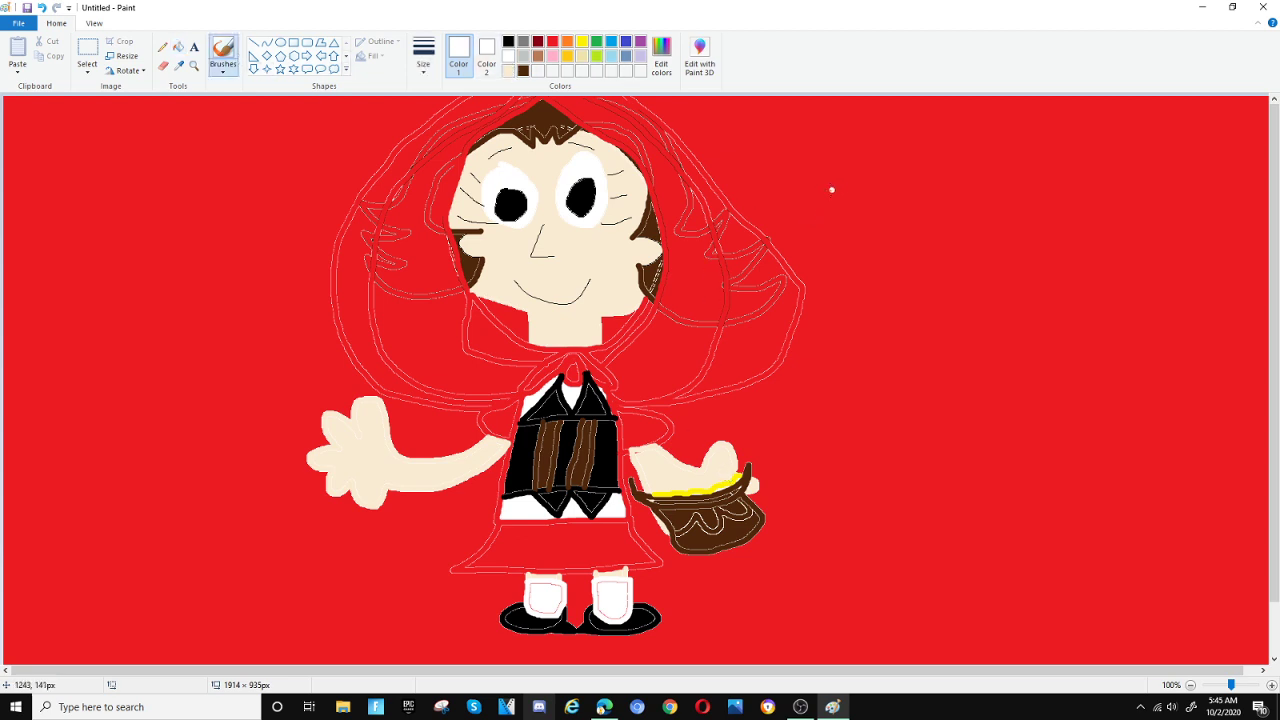
mouse_move(787, 216)
left_mouse_down()
mouse_move(781, 140)
mouse_move(834, 152)
mouse_move(784, 171)
mouse_move(855, 218)
mouse_move(903, 192)
mouse_move(908, 172)
mouse_move(876, 186)
mouse_move(881, 198)
mouse_move(933, 212)
left_mouse_up()
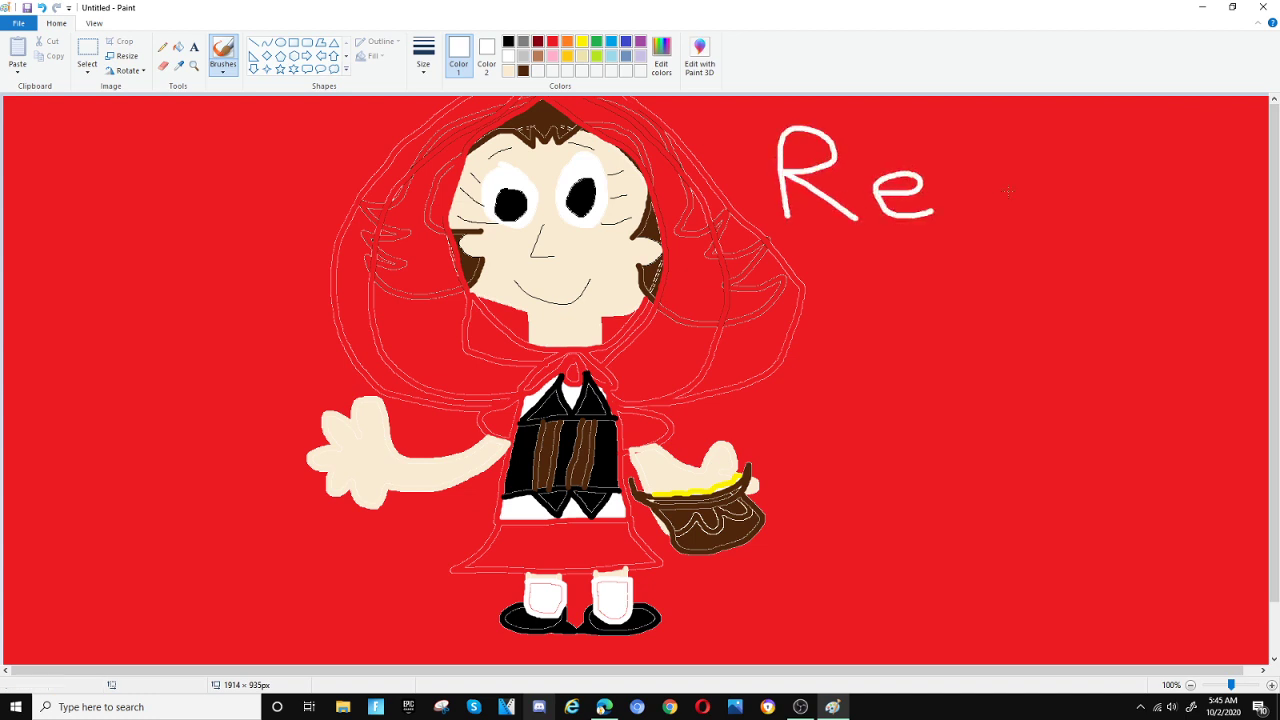
mouse_move(1009, 190)
left_mouse_down()
mouse_move(971, 200)
mouse_move(1009, 211)
mouse_move(1003, 138)
mouse_move(1020, 232)
left_mouse_up()
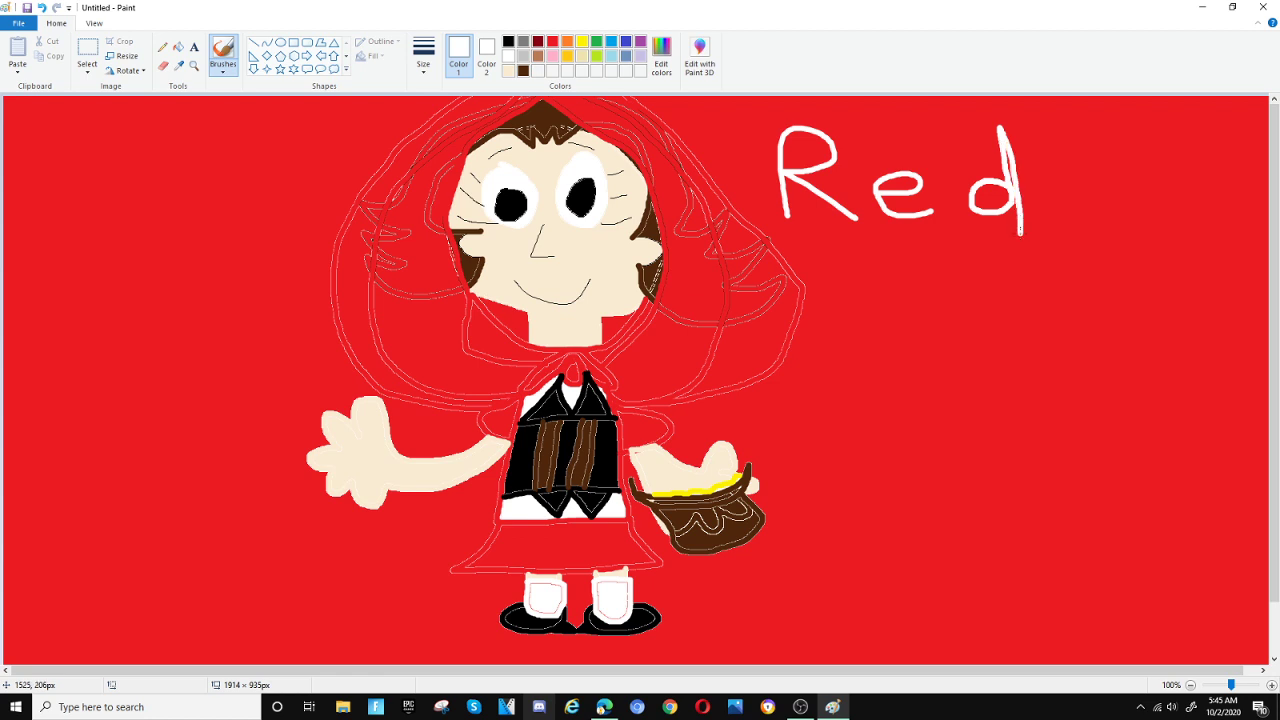
mouse_move(801, 368)
left_mouse_down()
mouse_move(849, 251)
mouse_move(878, 308)
mouse_move(818, 311)
mouse_move(889, 365)
mouse_move(931, 359)
left_mouse_up()
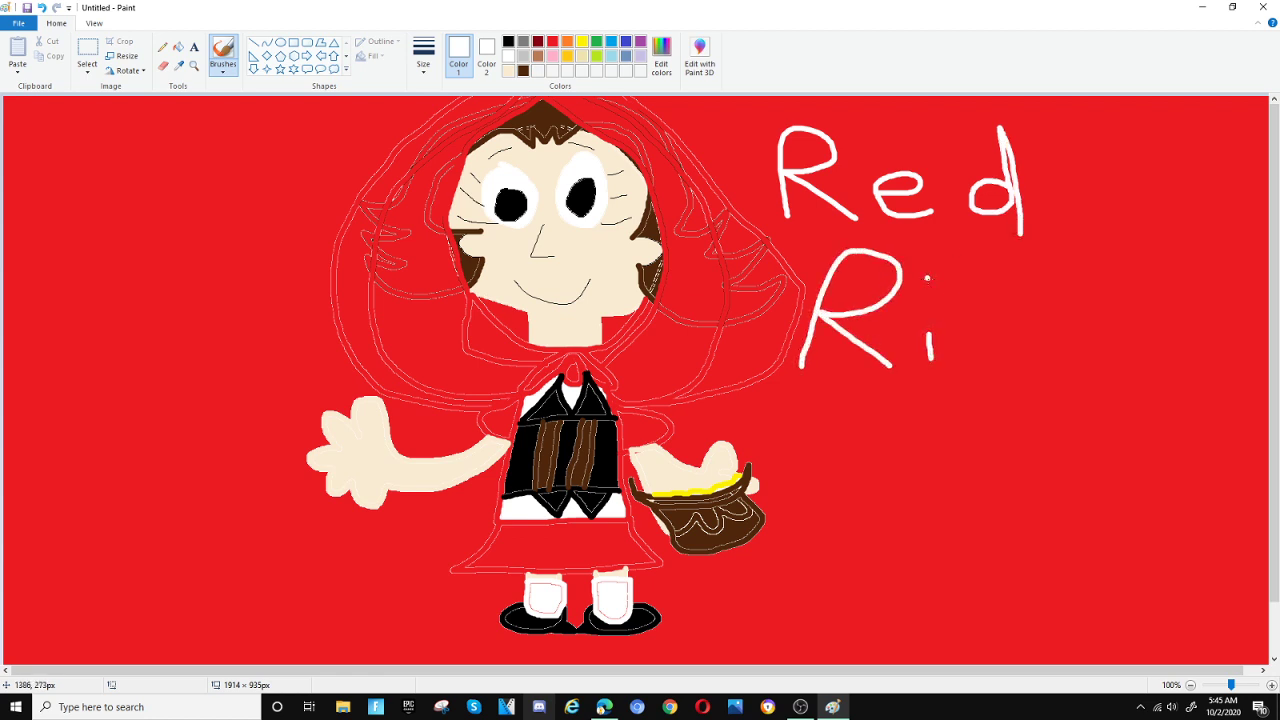
mouse_move(1016, 328)
left_mouse_down()
mouse_move(978, 312)
mouse_move(984, 351)
mouse_move(1005, 344)
mouse_move(993, 247)
mouse_move(1047, 351)
left_mouse_up()
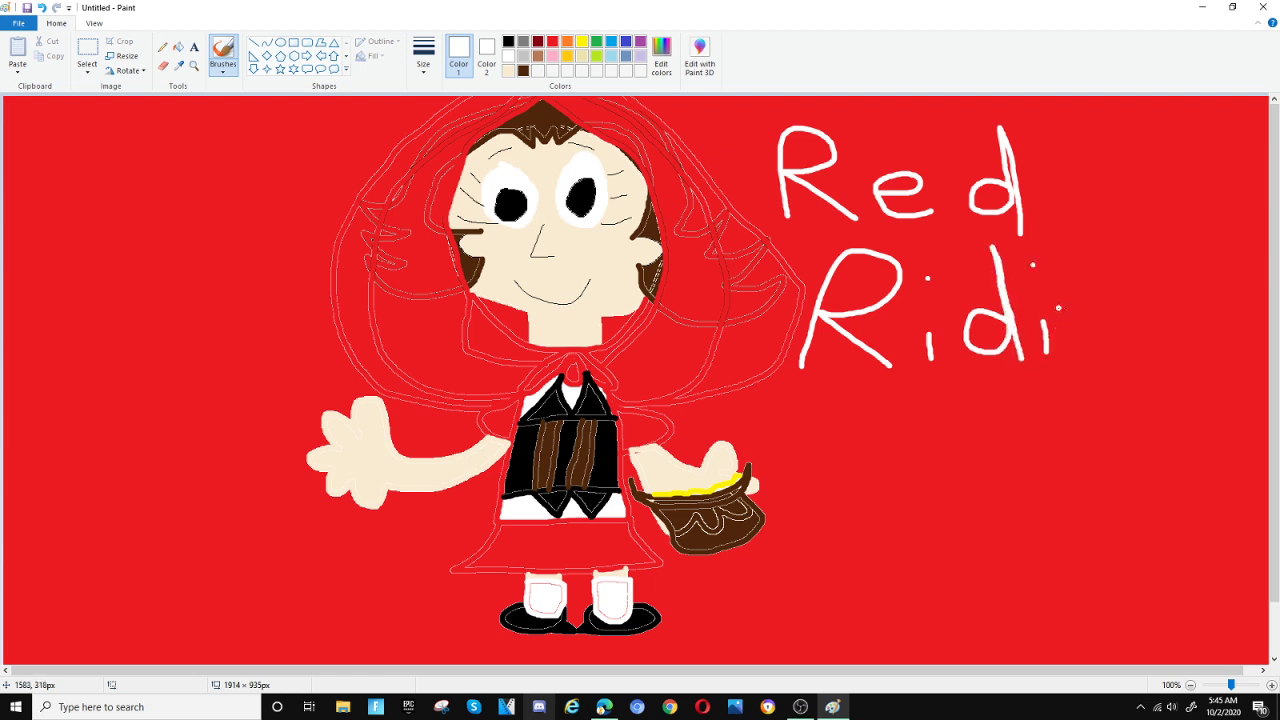
mouse_move(1058, 308)
left_mouse_down()
mouse_move(1080, 312)
mouse_move(1091, 352)
left_mouse_up()
mouse_move(1118, 310)
left_mouse_down()
mouse_move(1112, 339)
mouse_move(1122, 322)
mouse_move(1138, 378)
mouse_move(1092, 394)
left_mouse_up()
left_click_drag(909, 406, 911, 487)
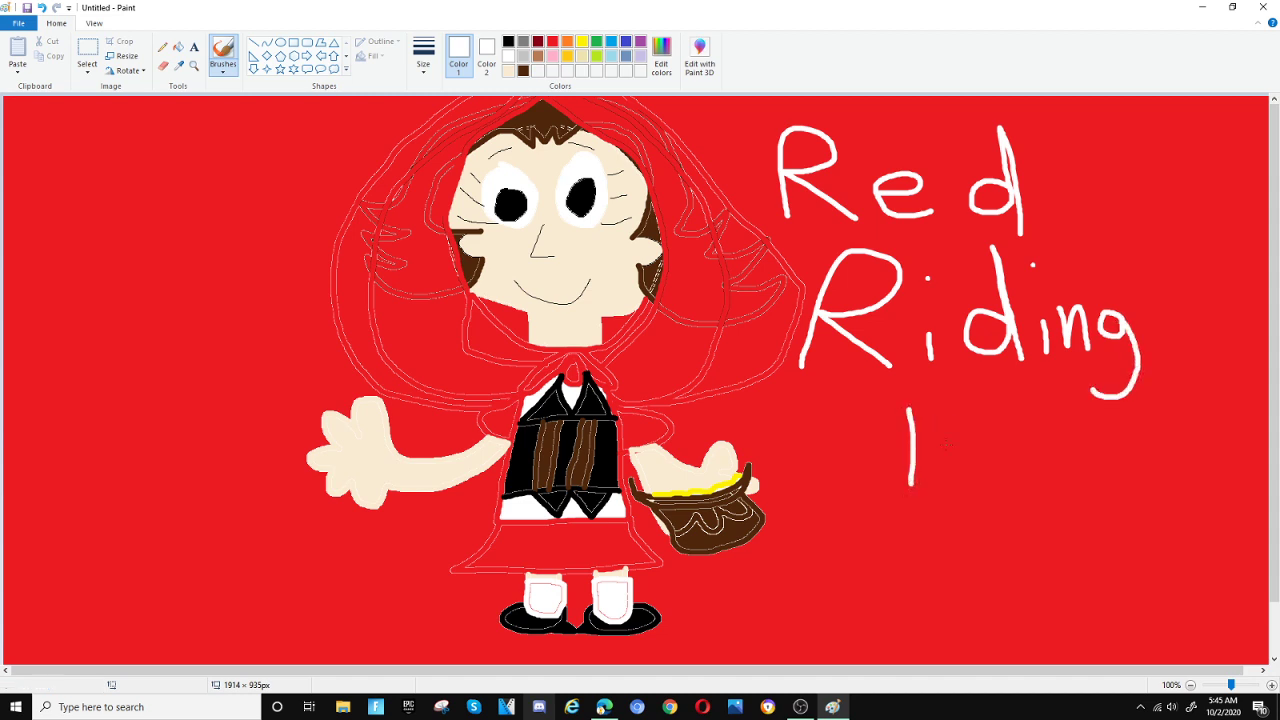
mouse_move(972, 393)
left_mouse_down()
mouse_move(958, 488)
mouse_move(950, 451)
mouse_move(1017, 472)
mouse_move(995, 439)
mouse_move(1068, 480)
mouse_move(1040, 444)
left_mouse_up()
mouse_move(1118, 460)
left_mouse_down()
mouse_move(1100, 456)
mouse_move(1118, 478)
mouse_move(1110, 430)
mouse_move(1114, 519)
left_mouse_up()
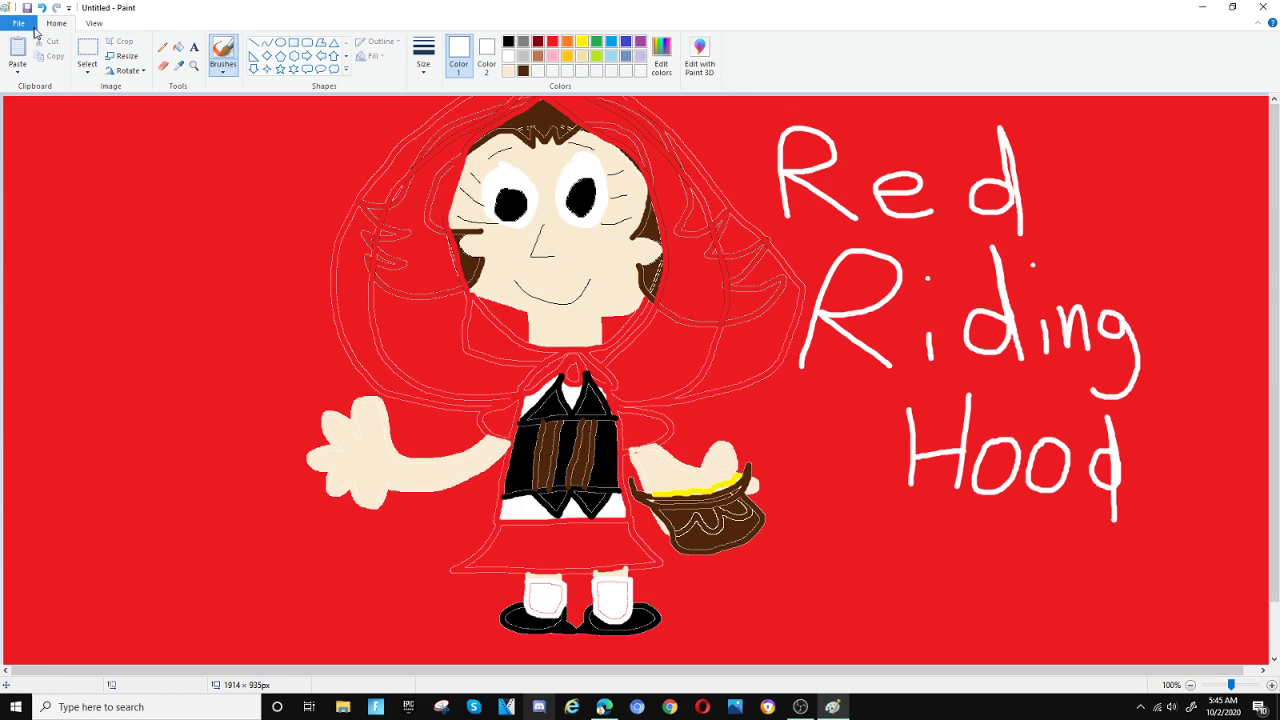
Step: Save the drawing as a PNG named Red Riding Hood in the Downloads folder and close Paint
left_click(29, 25)
left_click(30, 104)
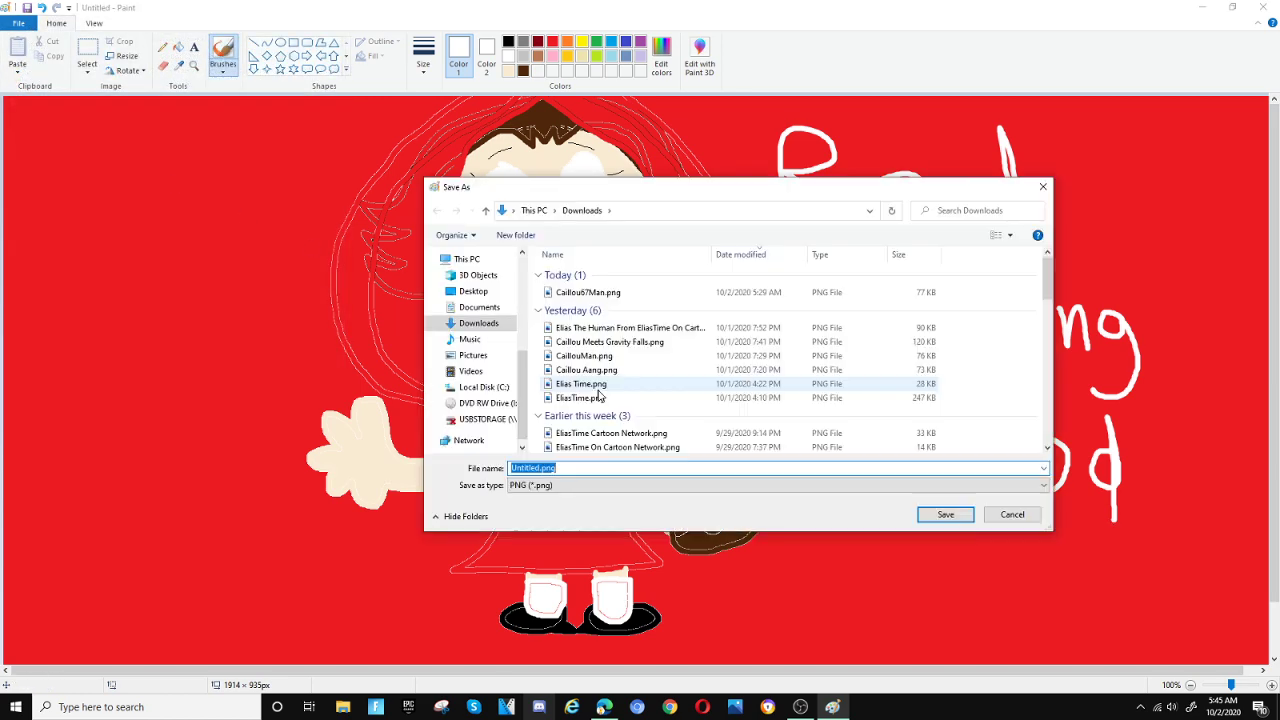
type("Red Riding Hood")
left_click(945, 514)
left_click(1263, 7)
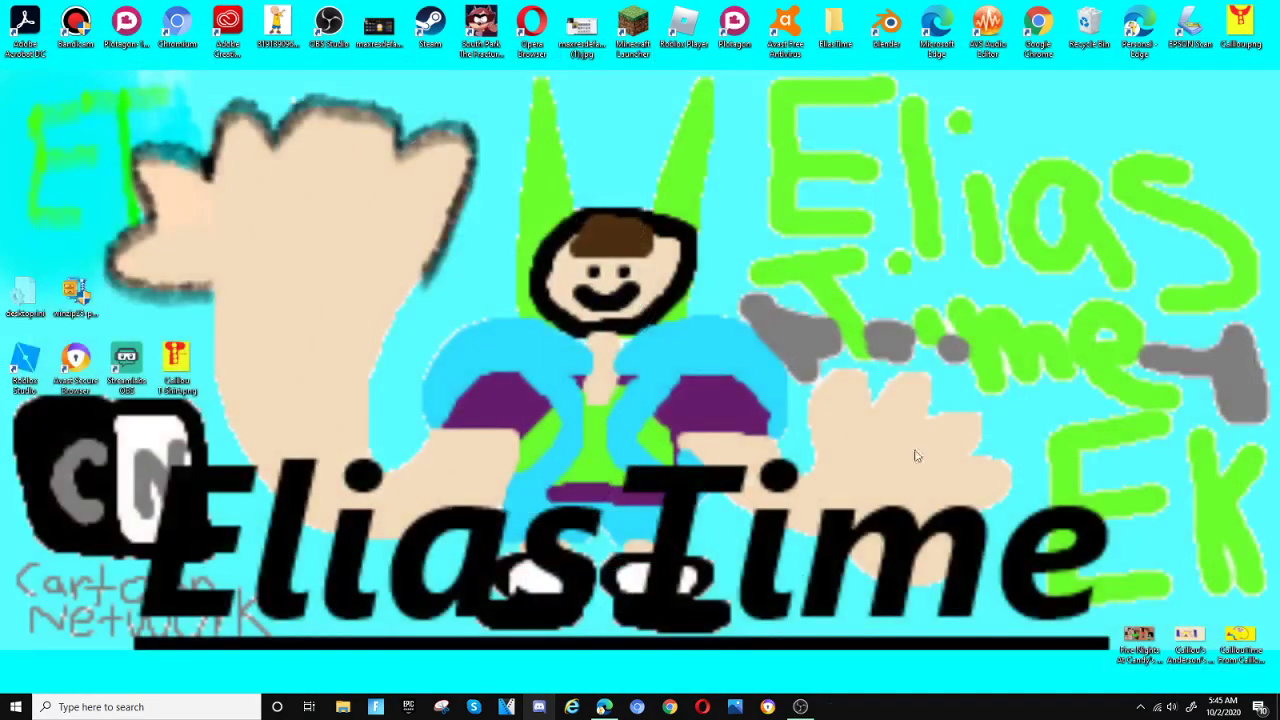